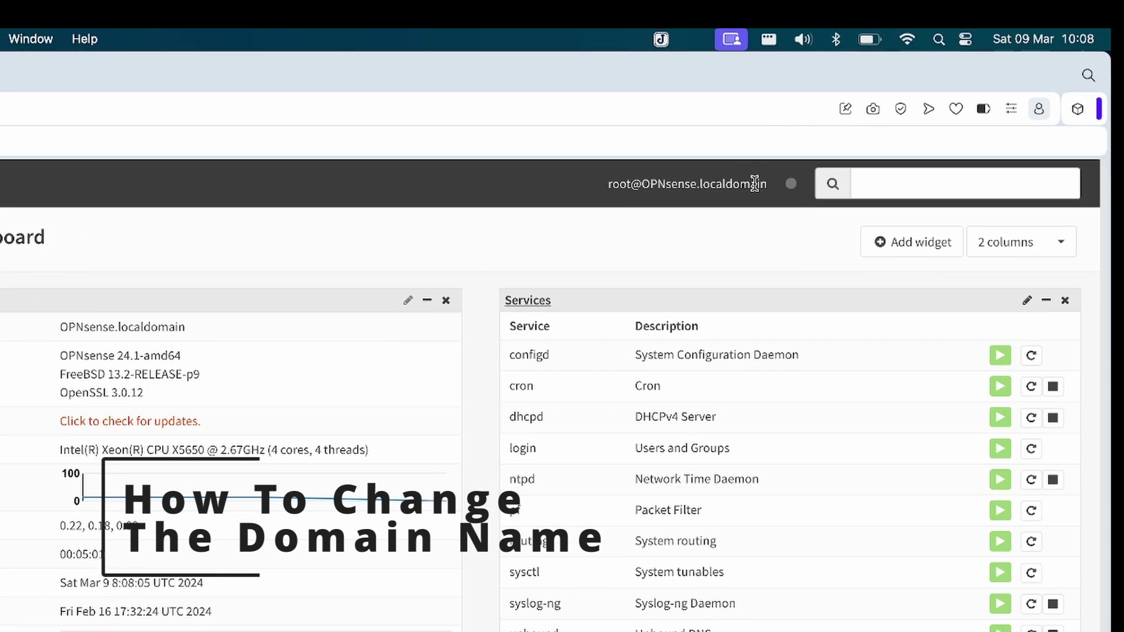
# - Open System > Settings > General and check that the domain is localdomain
pyautogui.doubleClick(834, 102)
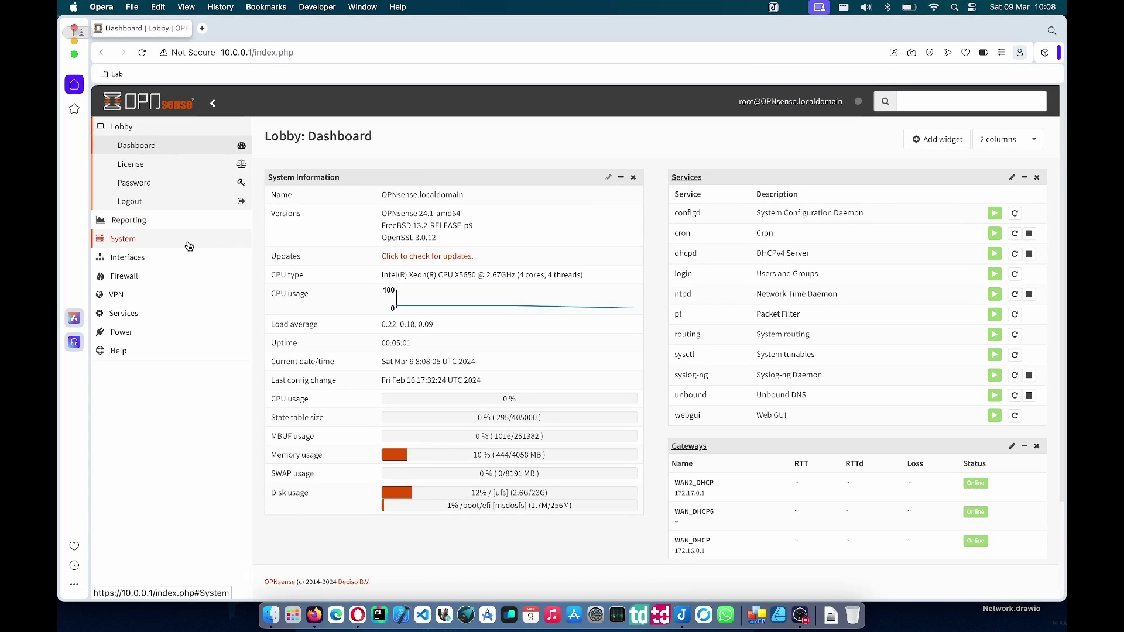
pyautogui.click(188, 244)
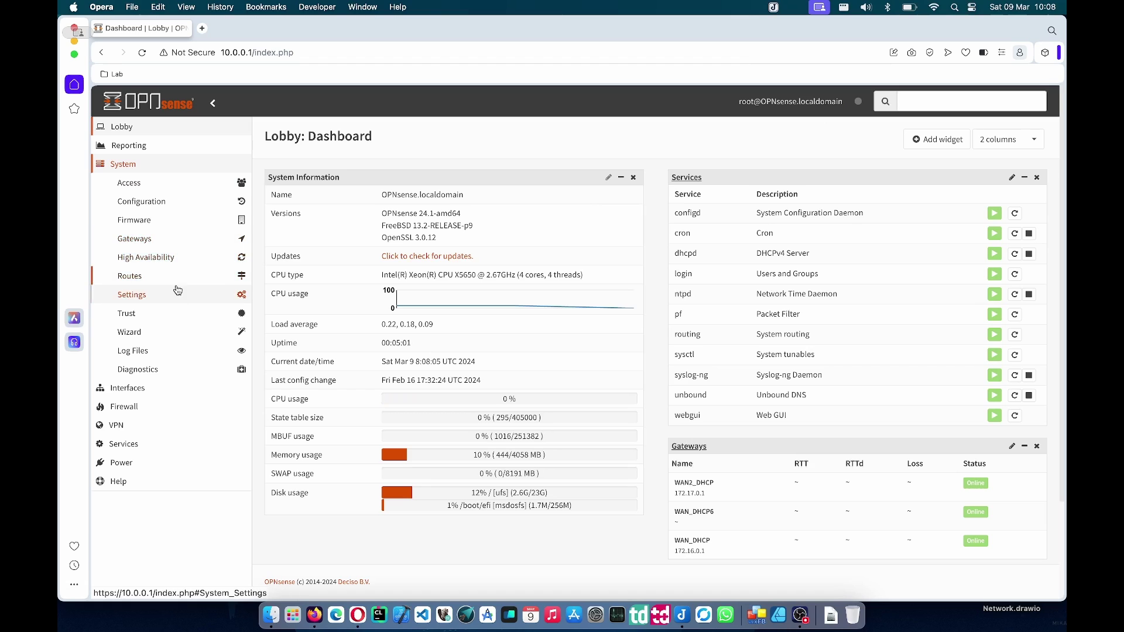
pyautogui.click(177, 291)
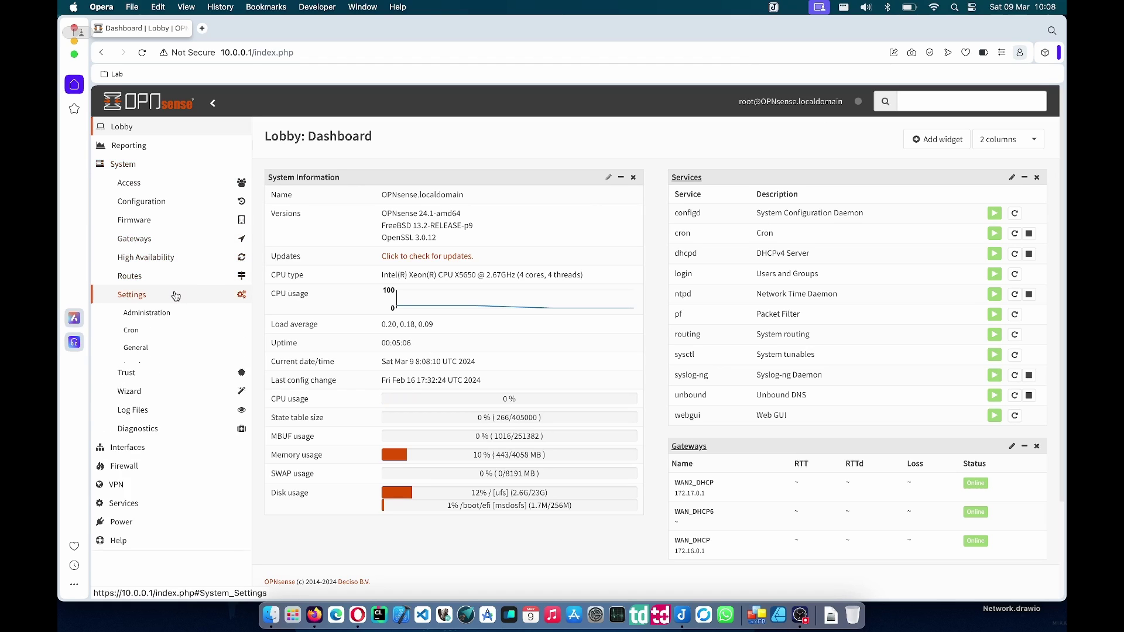
pyautogui.click(167, 357)
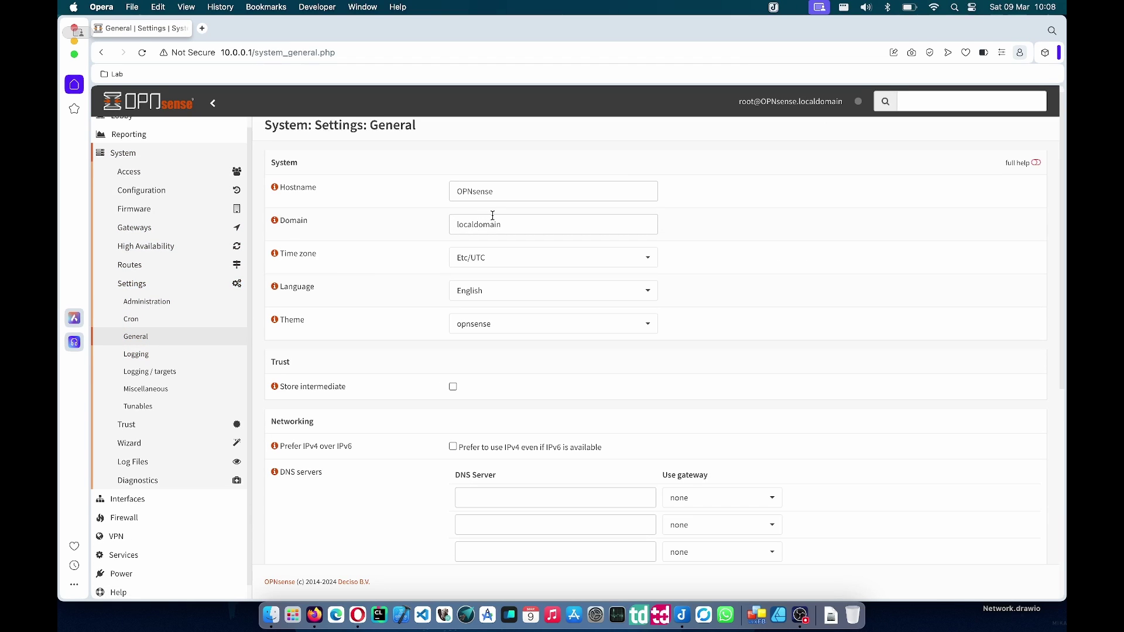
pyautogui.moveTo(508, 225); pyautogui.dragTo(425, 229)
pyautogui.click(406, 356)
pyautogui.press('super+Tab')
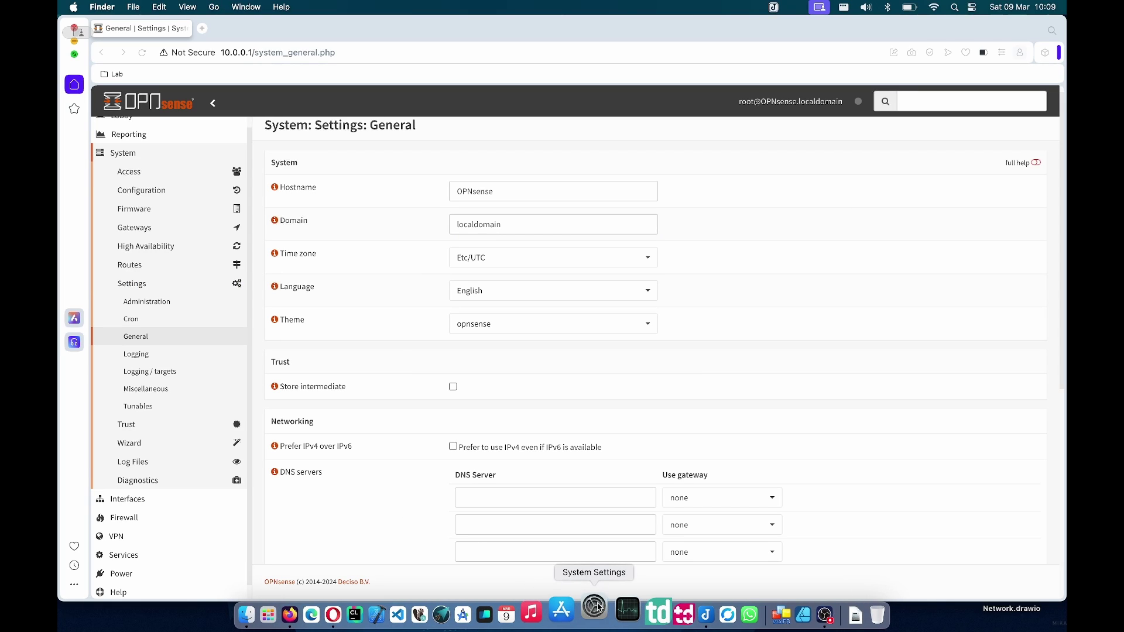
# - In macOS Wi-Fi settings, confirm Lab uses DNS 10.0.0.1 and search domain localdomain, then cancel
pyautogui.click(594, 607)
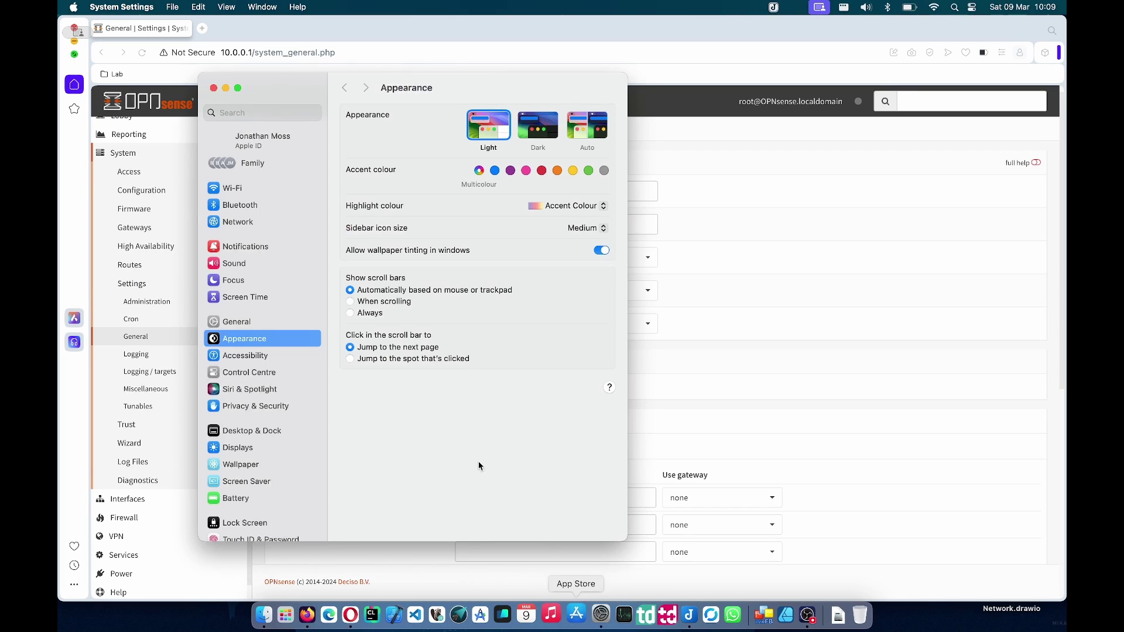
pyautogui.click(248, 188)
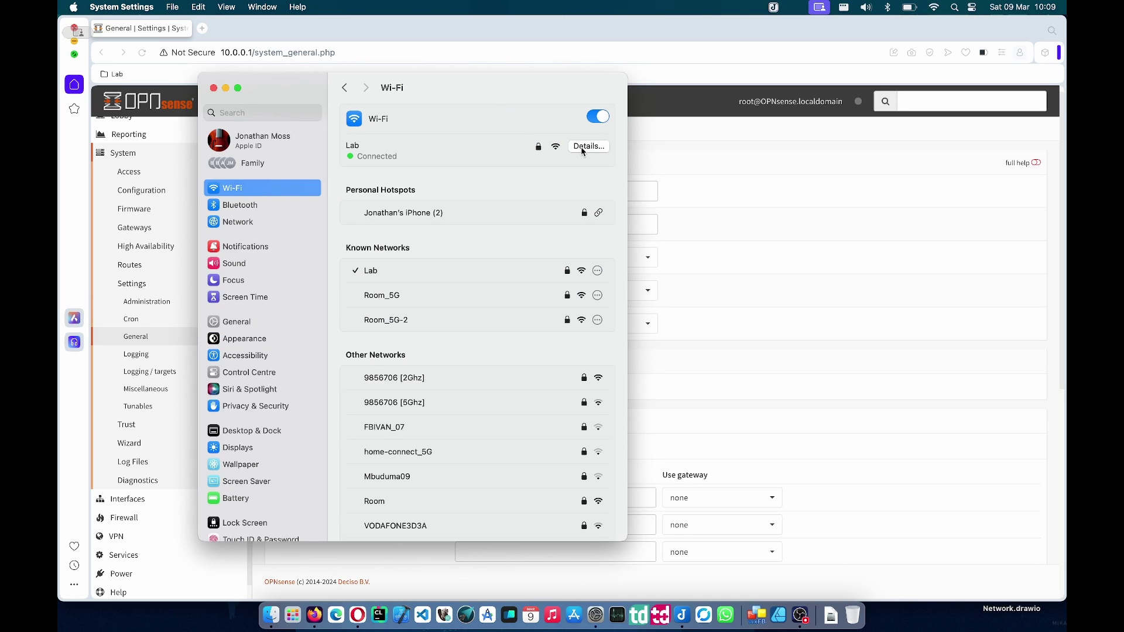
pyautogui.click(581, 147)
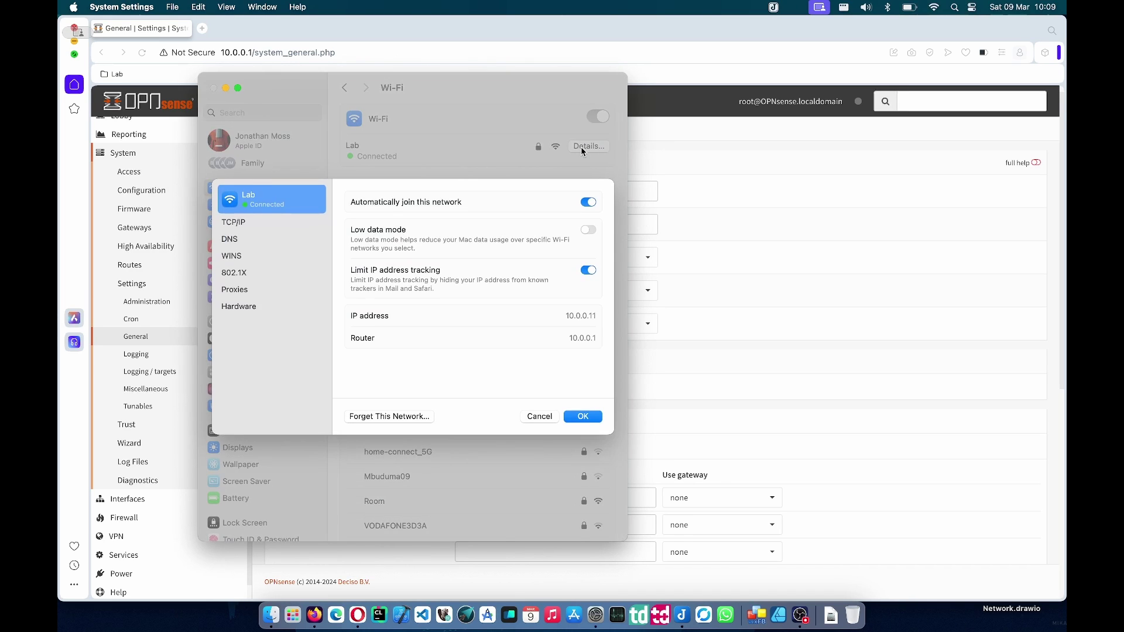
pyautogui.click(226, 239)
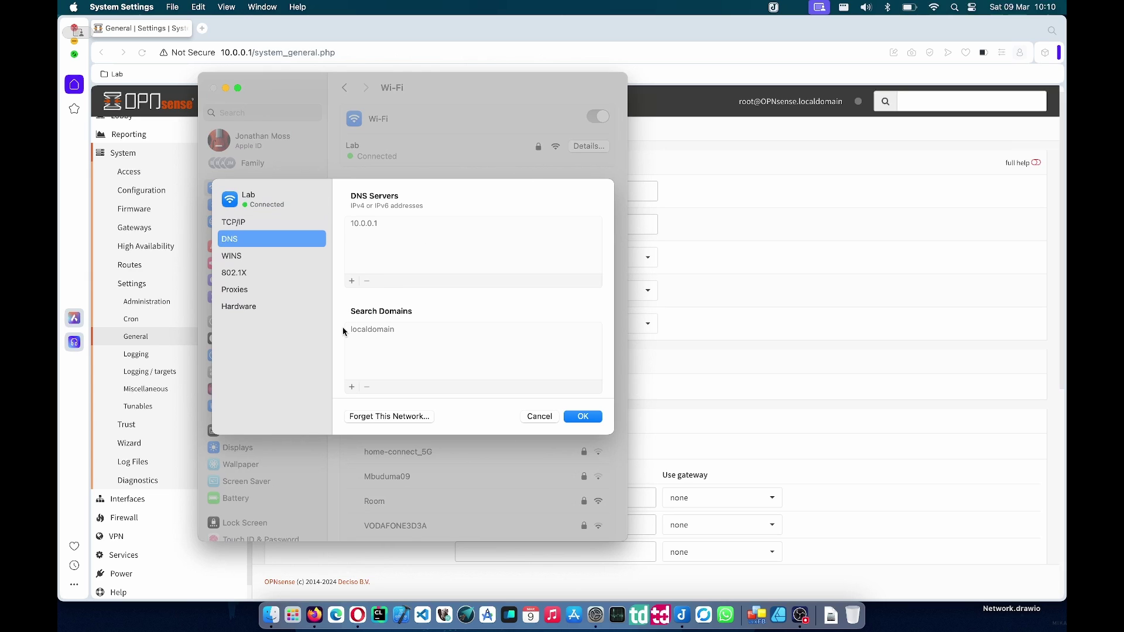
pyautogui.click(378, 330)
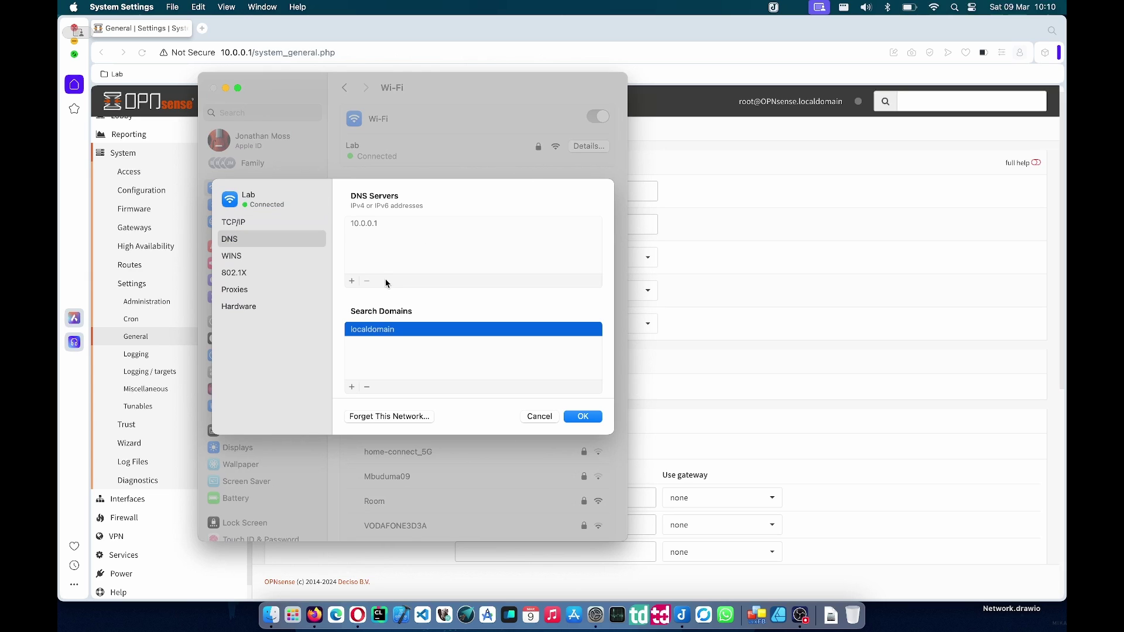
pyautogui.click(412, 263)
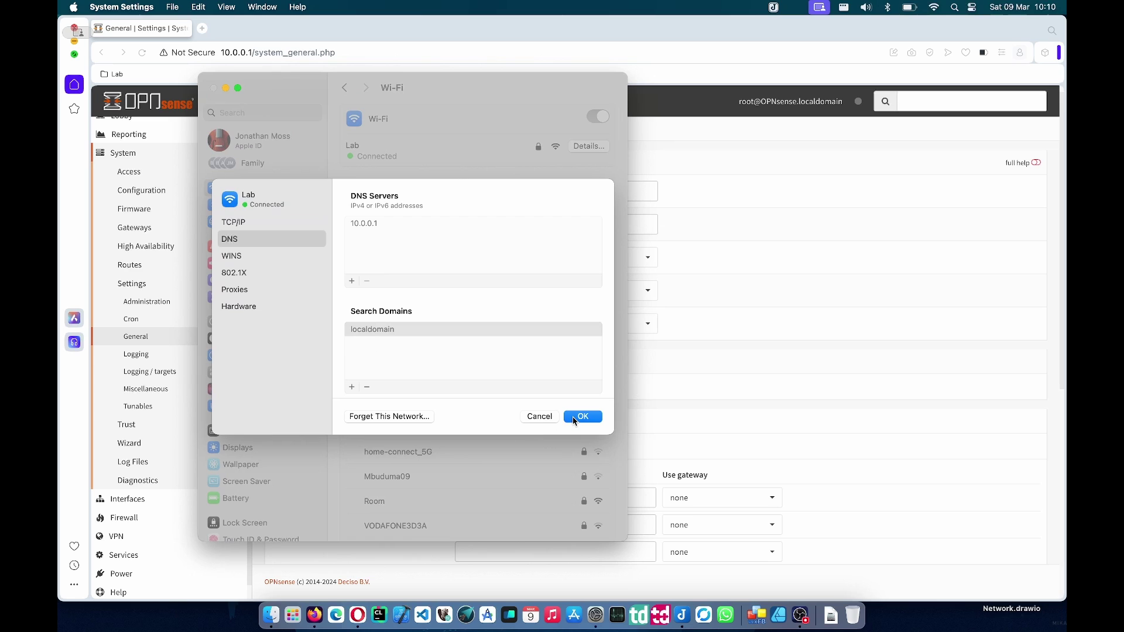
pyautogui.click(547, 418)
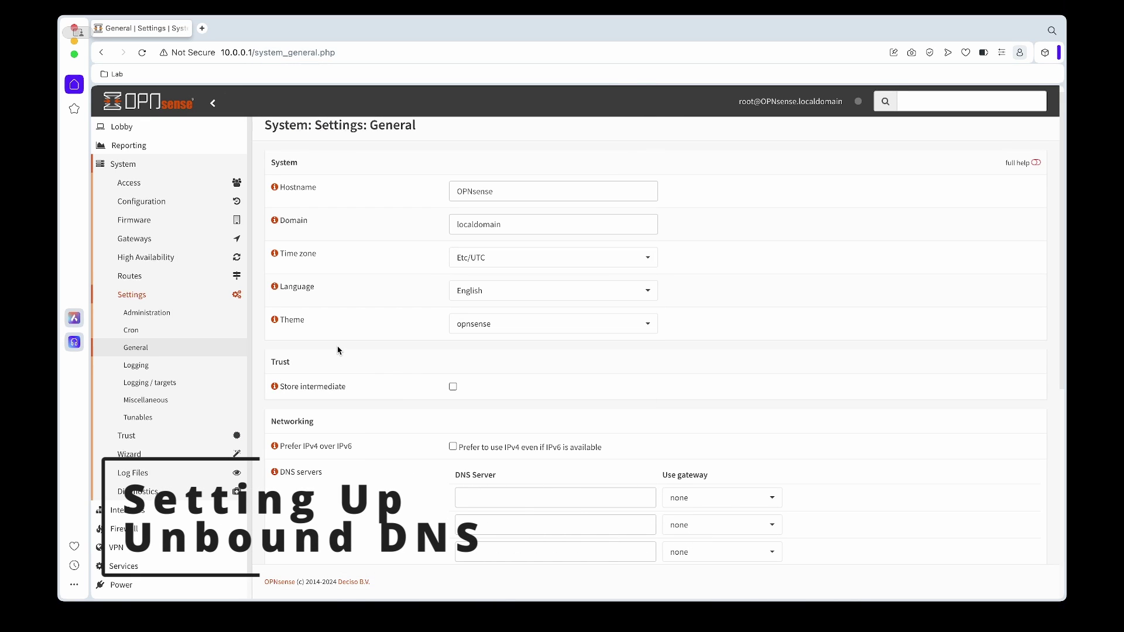
# - In Unbound DNS General, enable advanced mode and DNSSEC support, then apply the settings
pyautogui.click(140, 165)
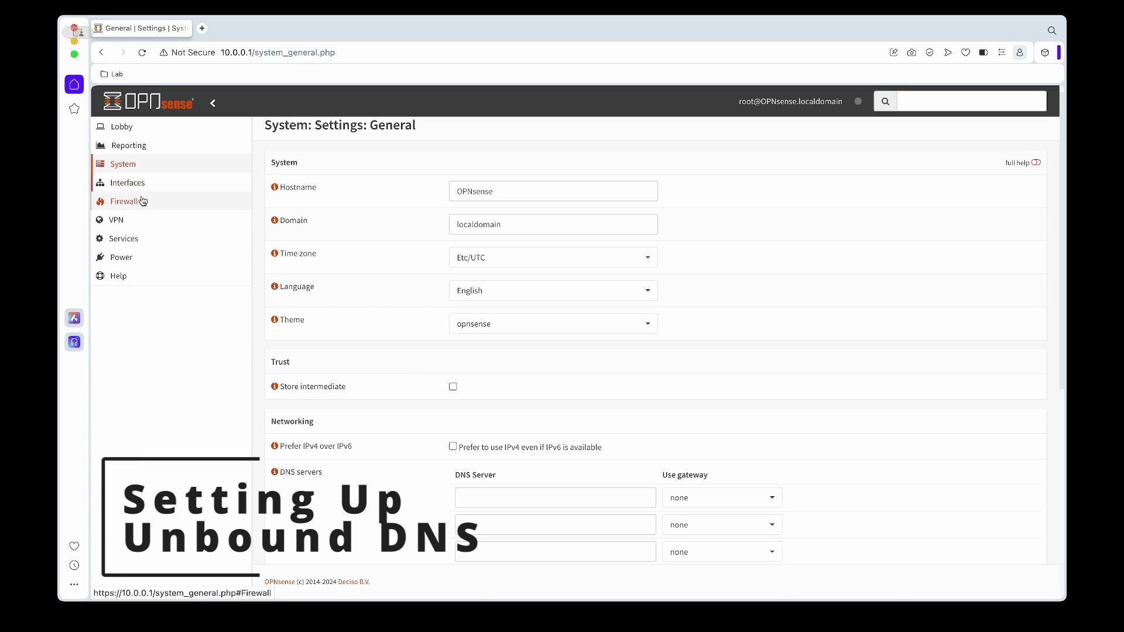
pyautogui.click(141, 240)
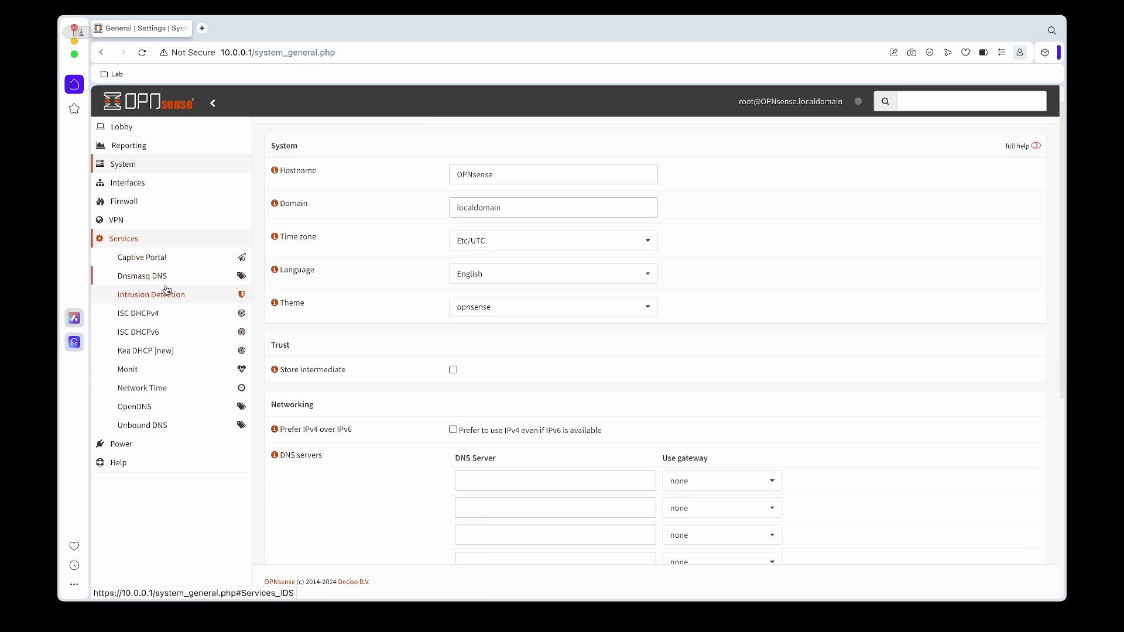
pyautogui.click(170, 431)
pyautogui.scroll(-2, 175, 433)
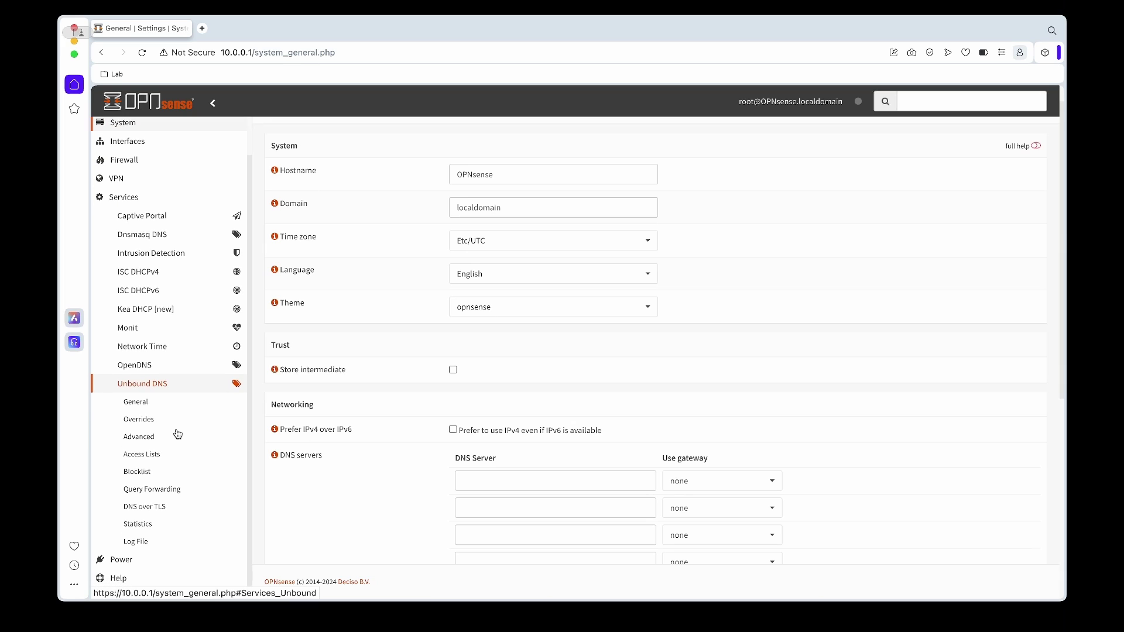
pyautogui.click(142, 404)
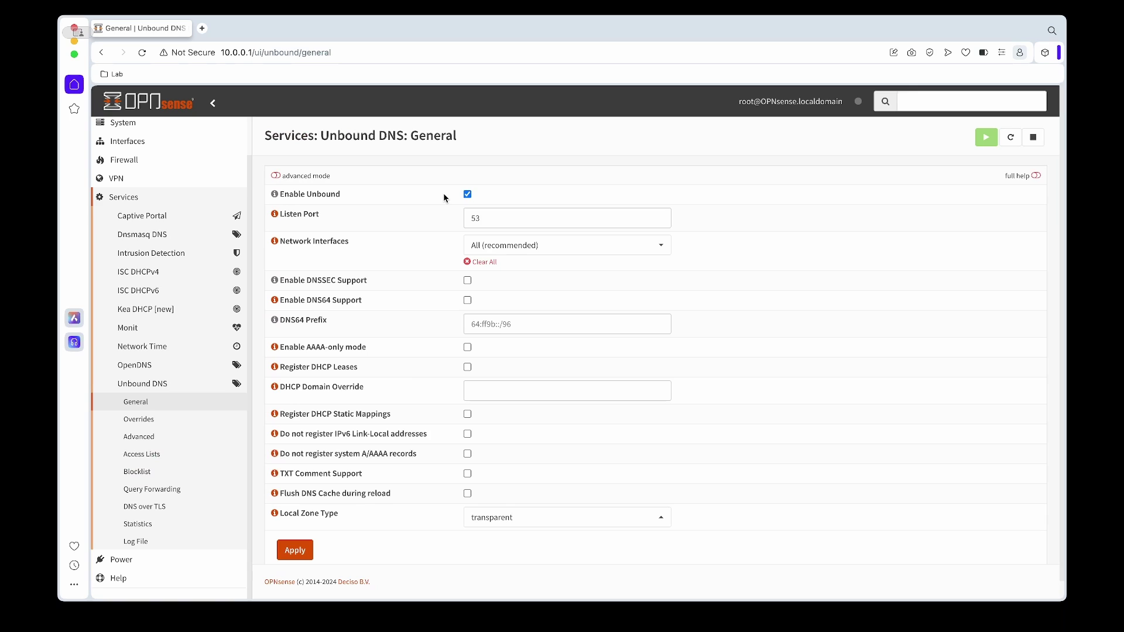
pyautogui.click(289, 177)
pyautogui.scroll(-2, 456, 214)
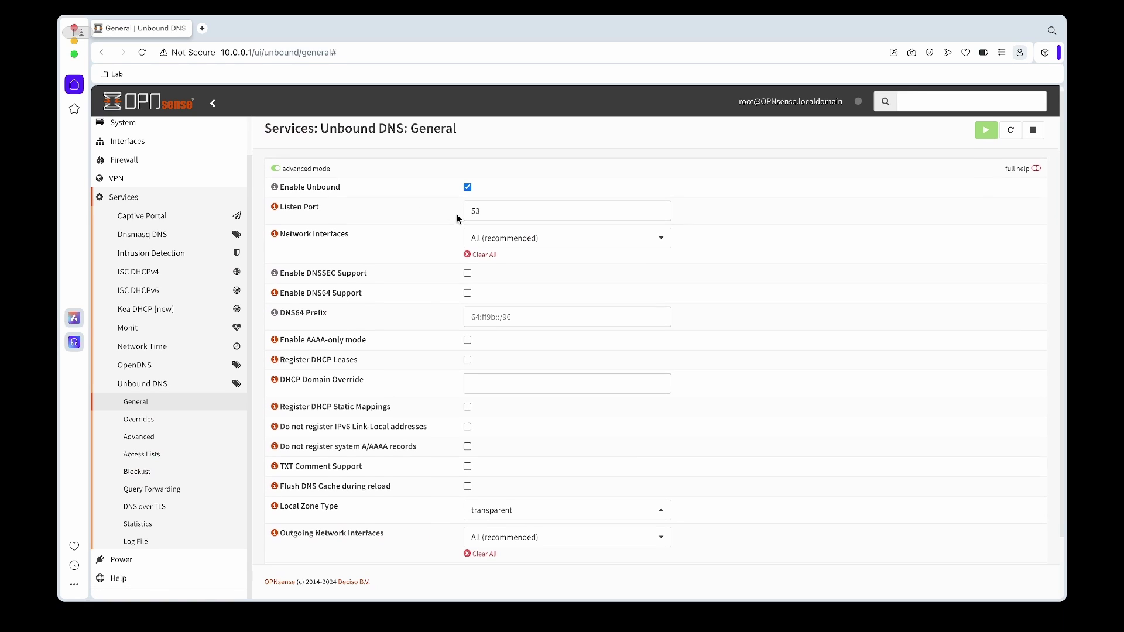
pyautogui.scroll(-1, 457, 214)
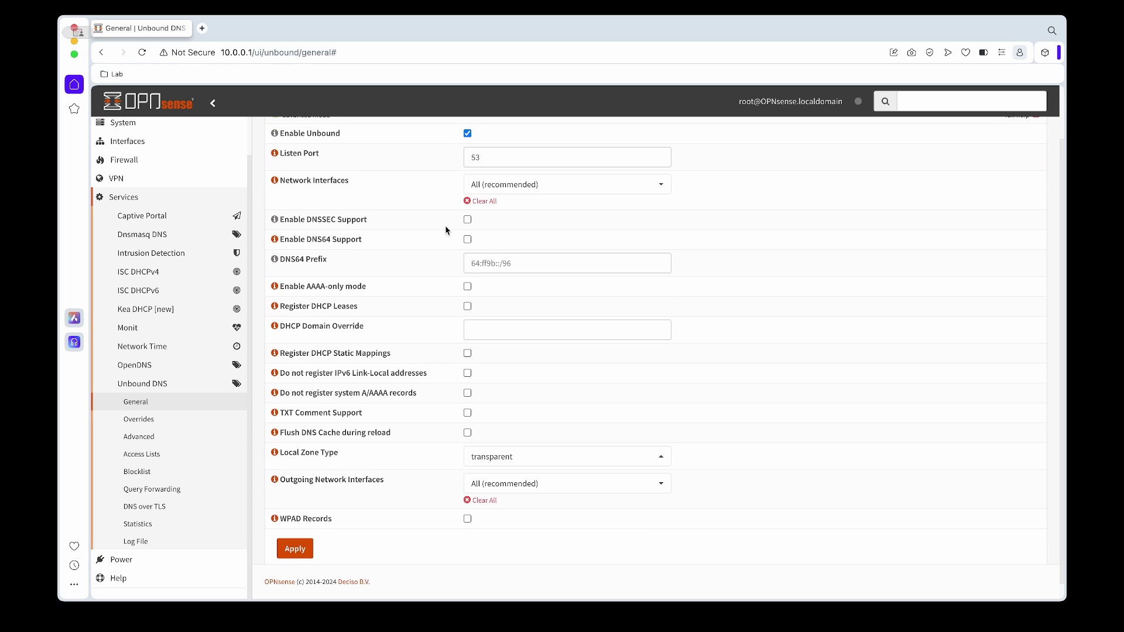
pyautogui.click(467, 220)
pyautogui.scroll(-1, 463, 225)
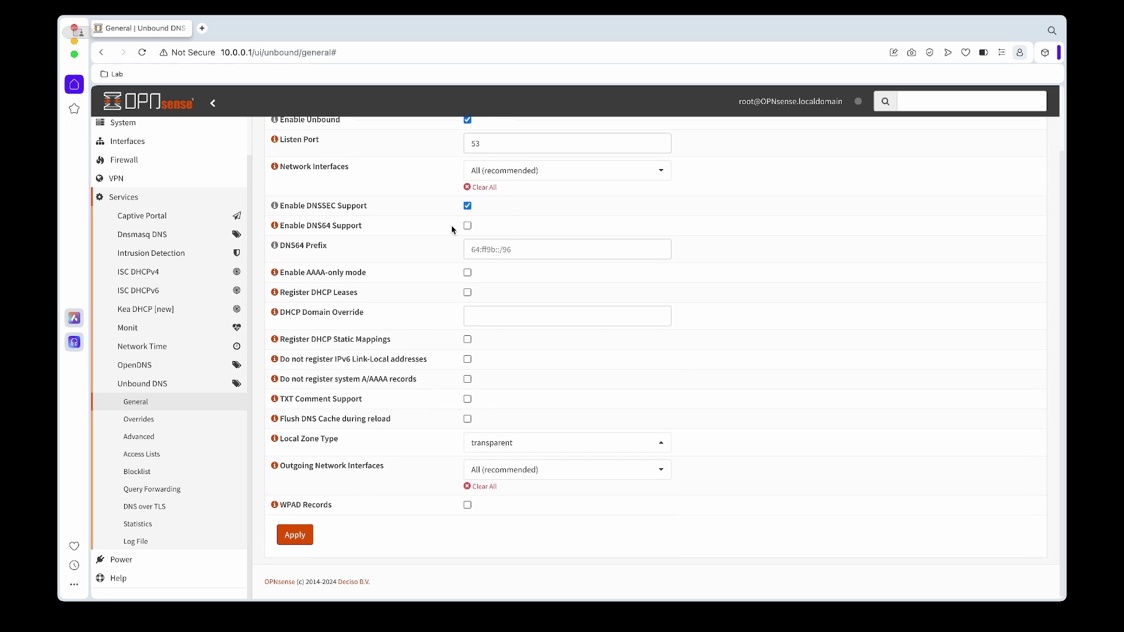
pyautogui.scroll(-1, 452, 230)
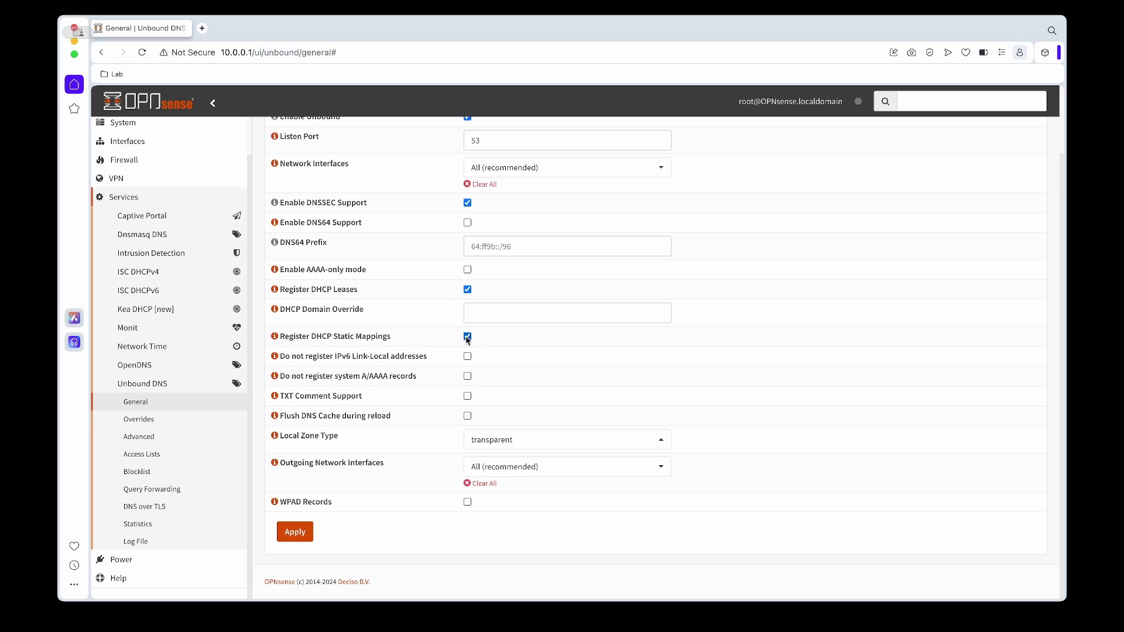
pyautogui.click(295, 531)
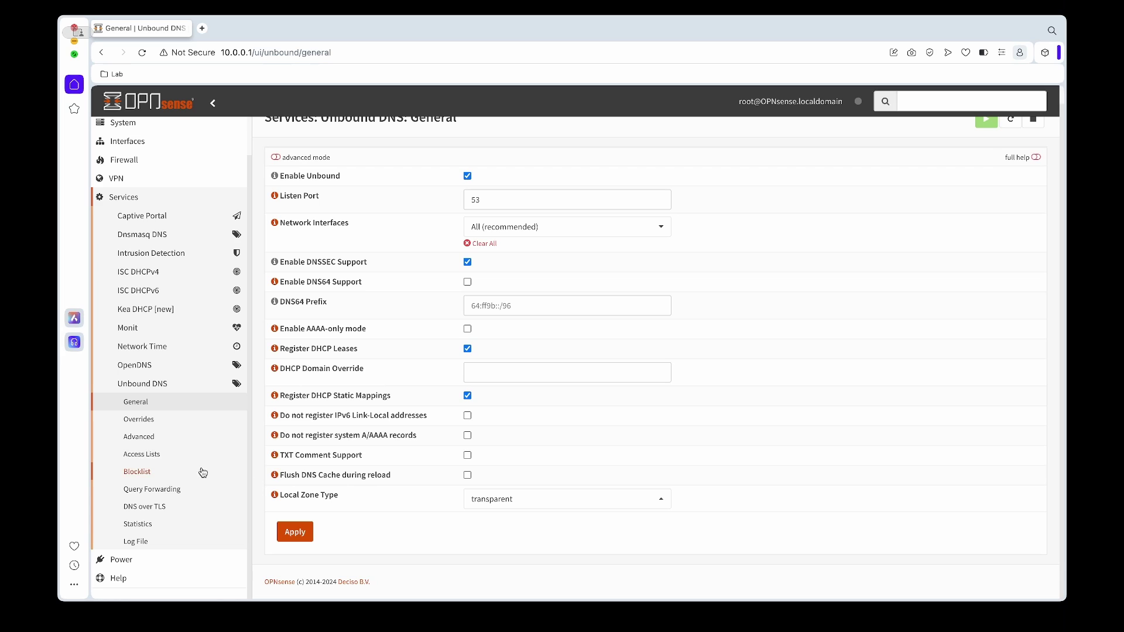
# - In Unbound DNS Advanced, enable Hide Version, Strict QNAME Minimisation, Harden DNSSEC Data and Prefetch DNS Key Support
pyautogui.click(157, 441)
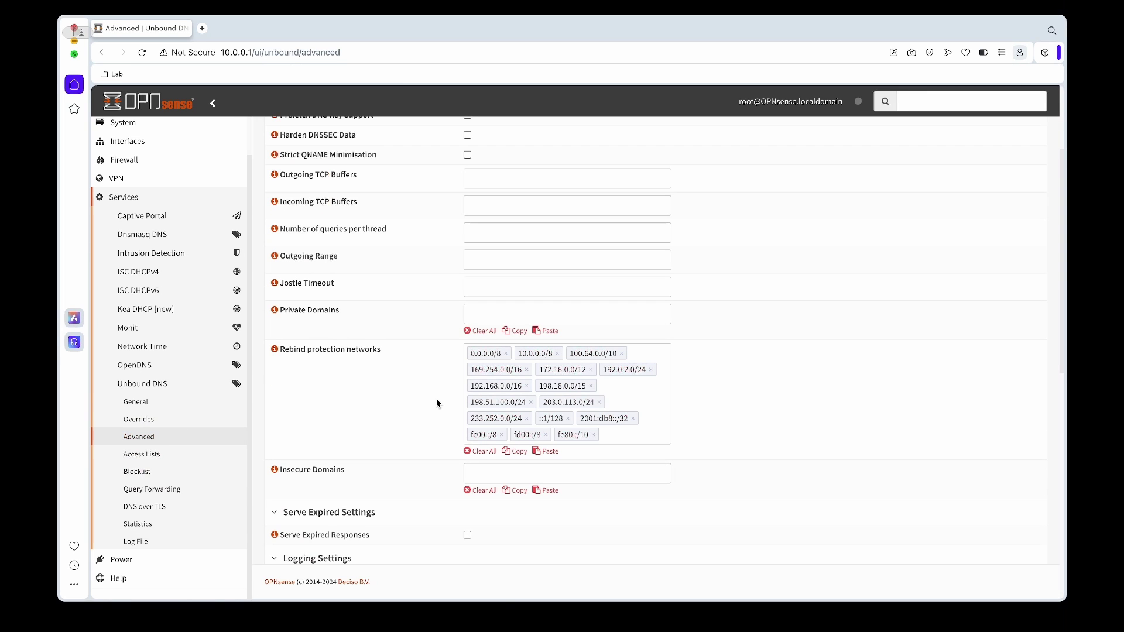
pyautogui.scroll(2, 437, 399)
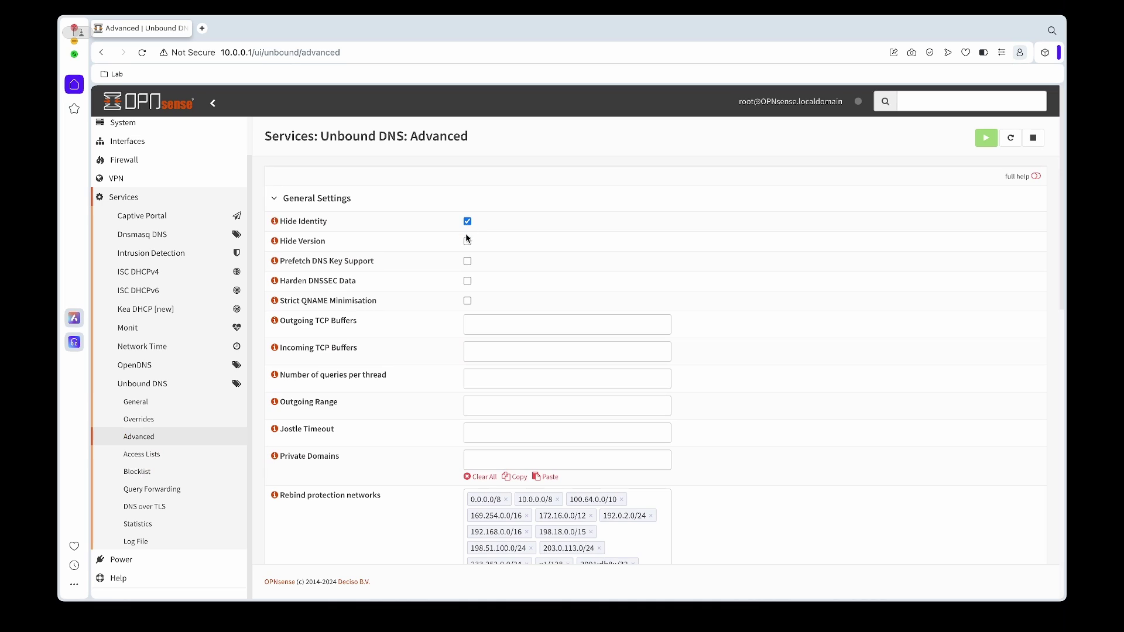
pyautogui.click(467, 242)
pyautogui.click(468, 301)
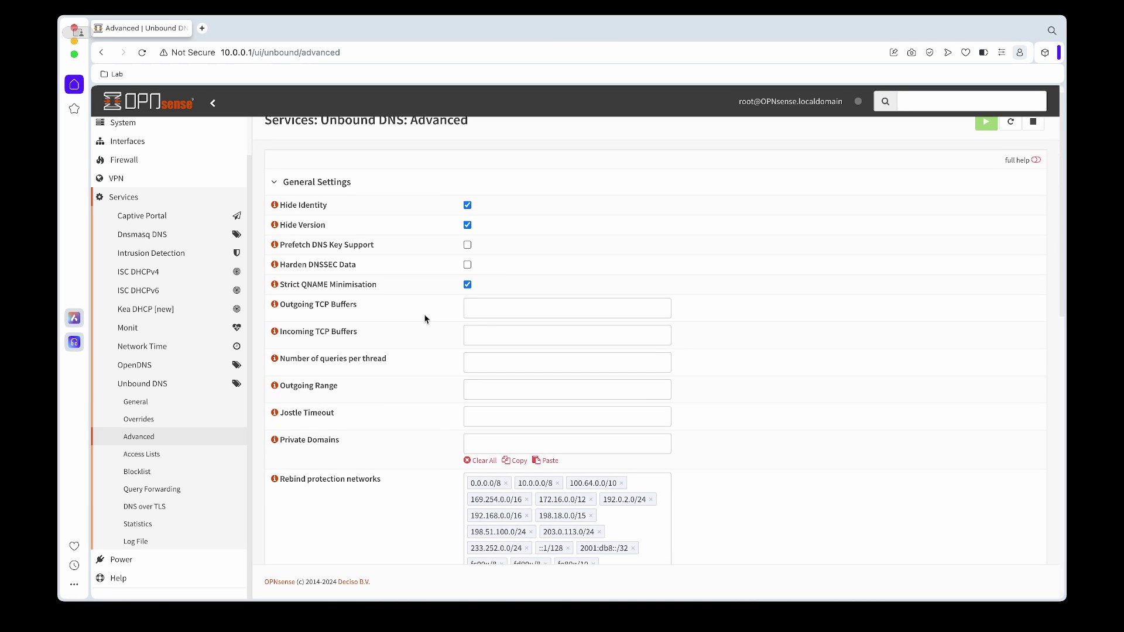
pyautogui.scroll(-1, 458, 257)
pyautogui.click(467, 244)
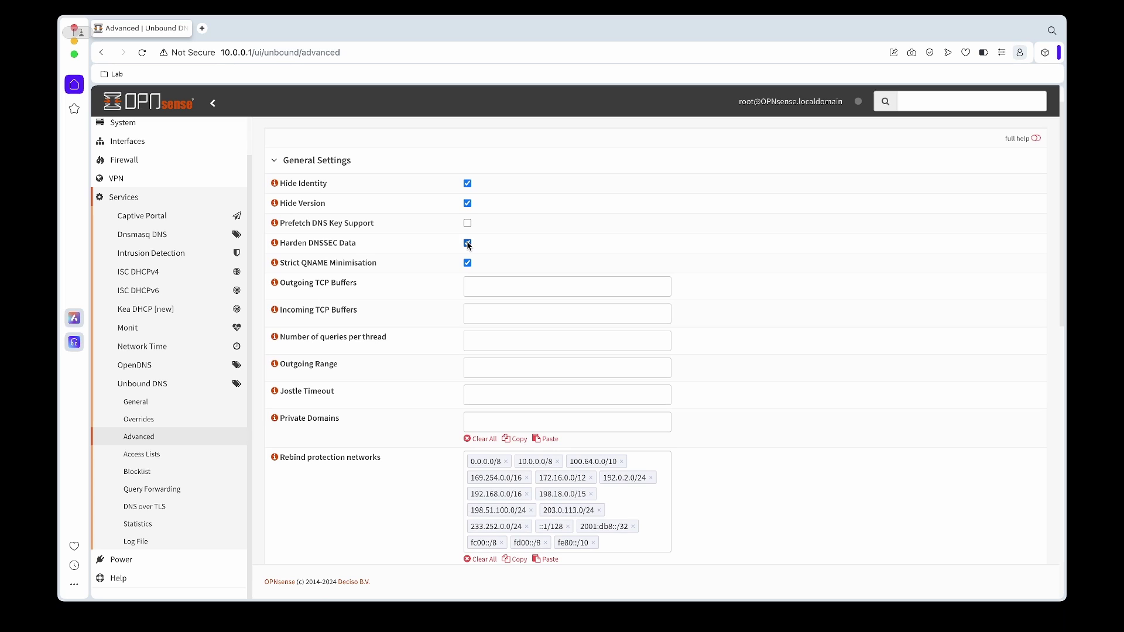
pyautogui.click(467, 223)
# - Apply the advanced Unbound DNS settings and review the cache options
pyautogui.scroll(-1, 451, 238)
pyautogui.scroll(-2, 451, 239)
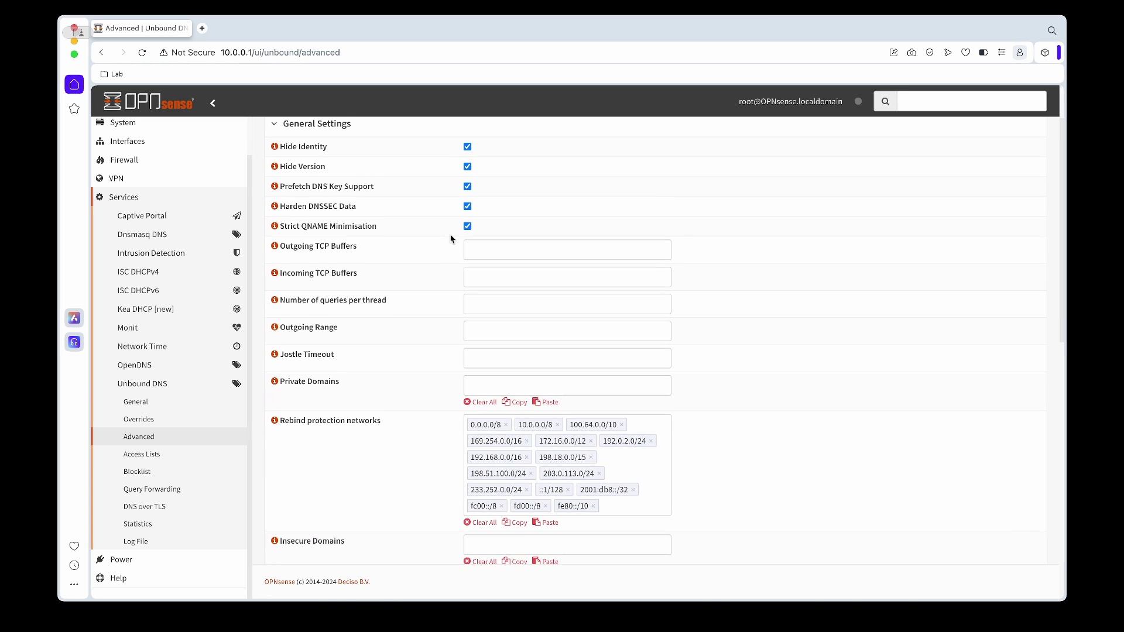
pyautogui.scroll(-5, 450, 239)
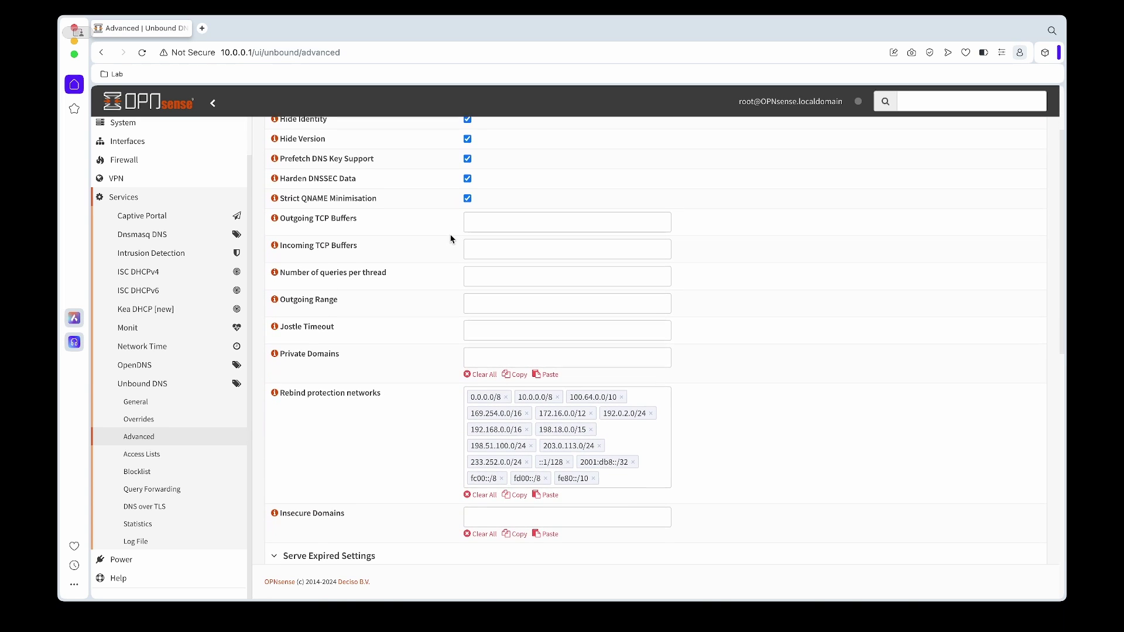
pyautogui.scroll(-7, 451, 238)
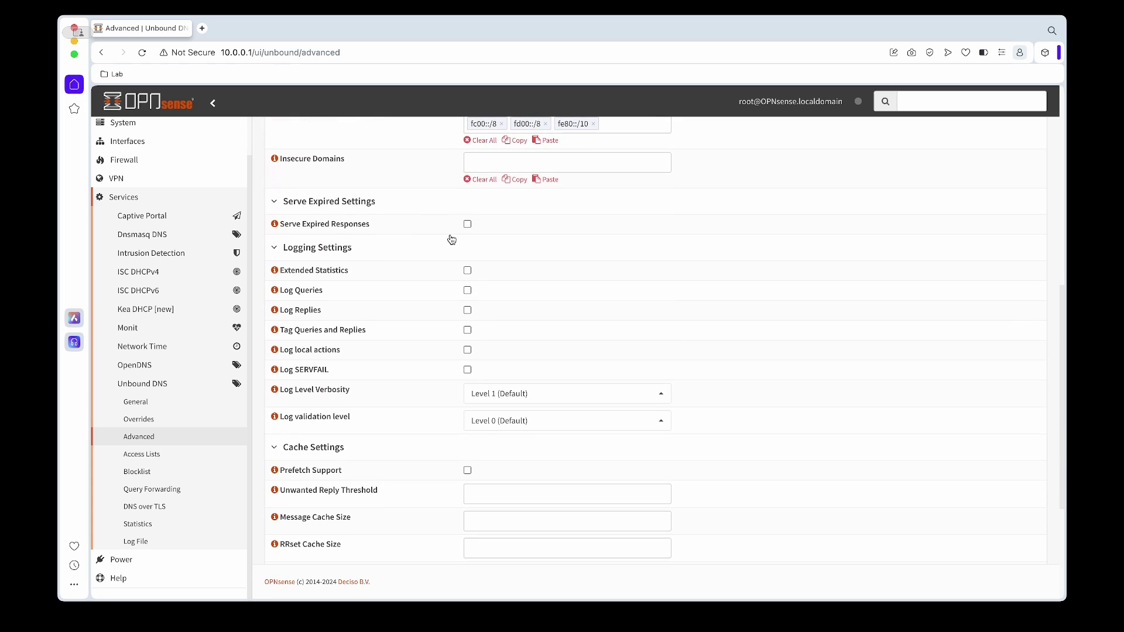
pyautogui.scroll(-7, 451, 239)
pyautogui.click(300, 532)
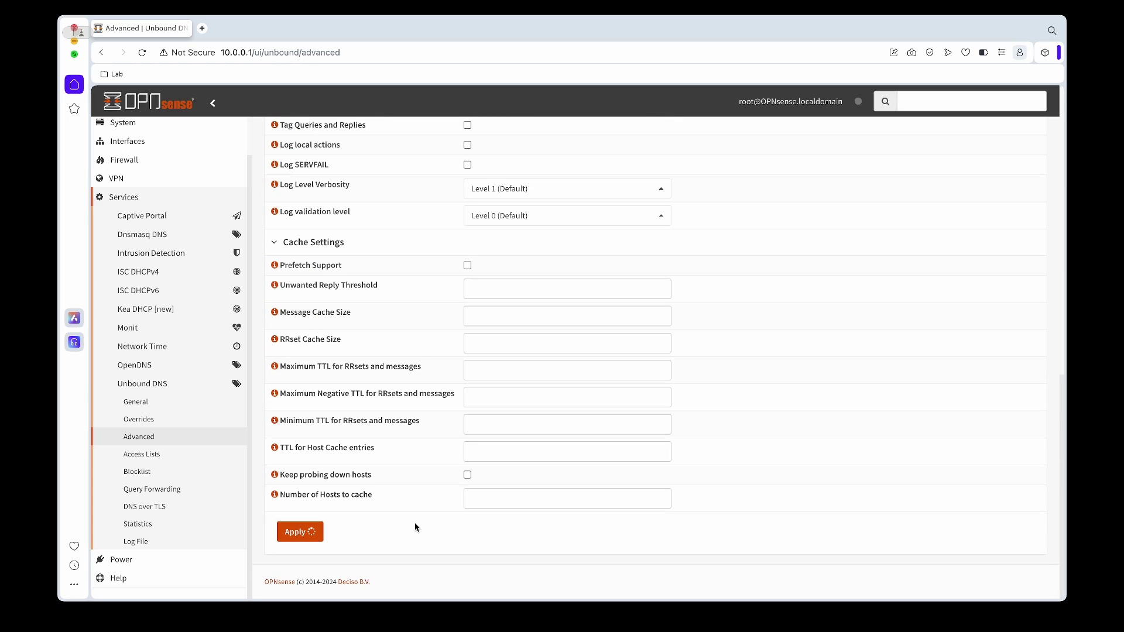
pyautogui.scroll(1, 409, 507)
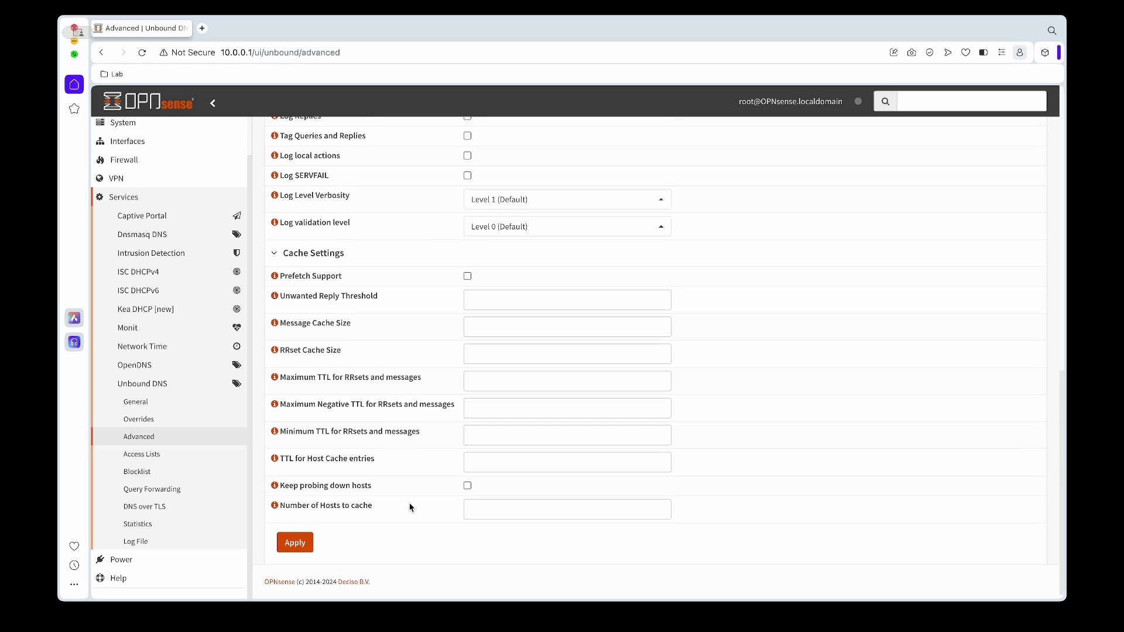
pyautogui.scroll(-1, 409, 507)
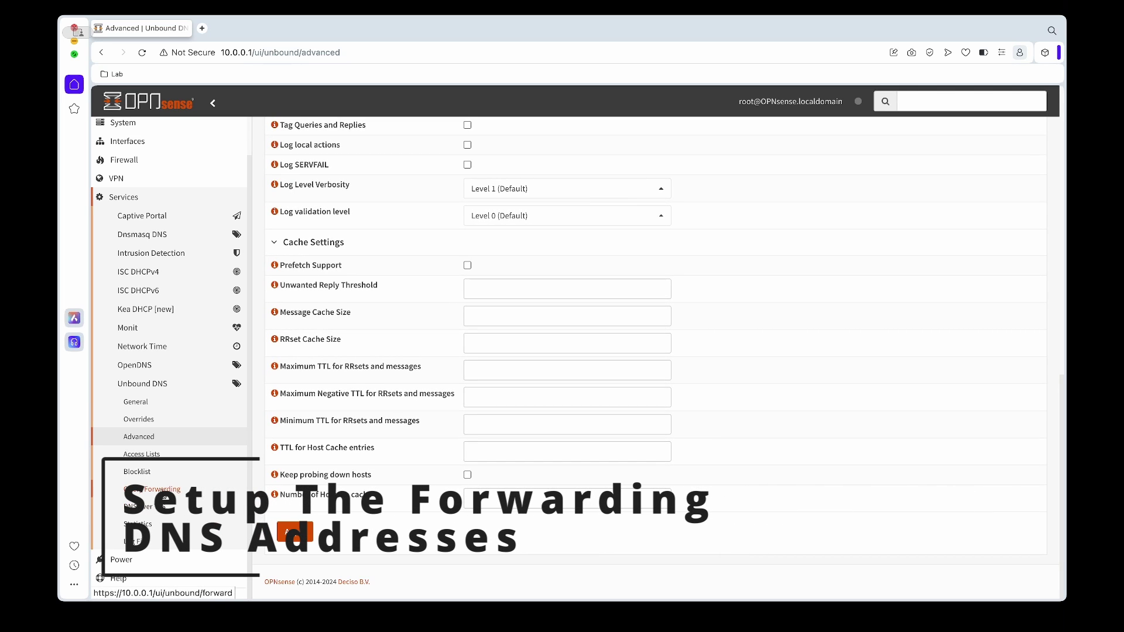
# - Read the Query Forwarding note preferring DNS over TLS, then start a new DNS over TLS server
pyautogui.click(146, 510)
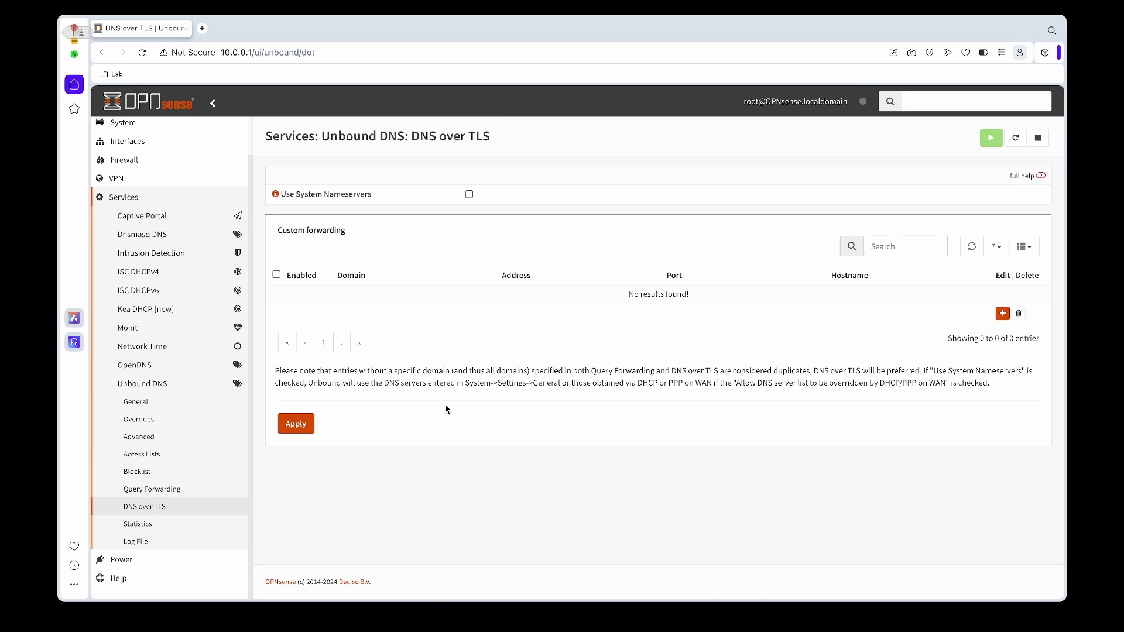
pyautogui.click(171, 490)
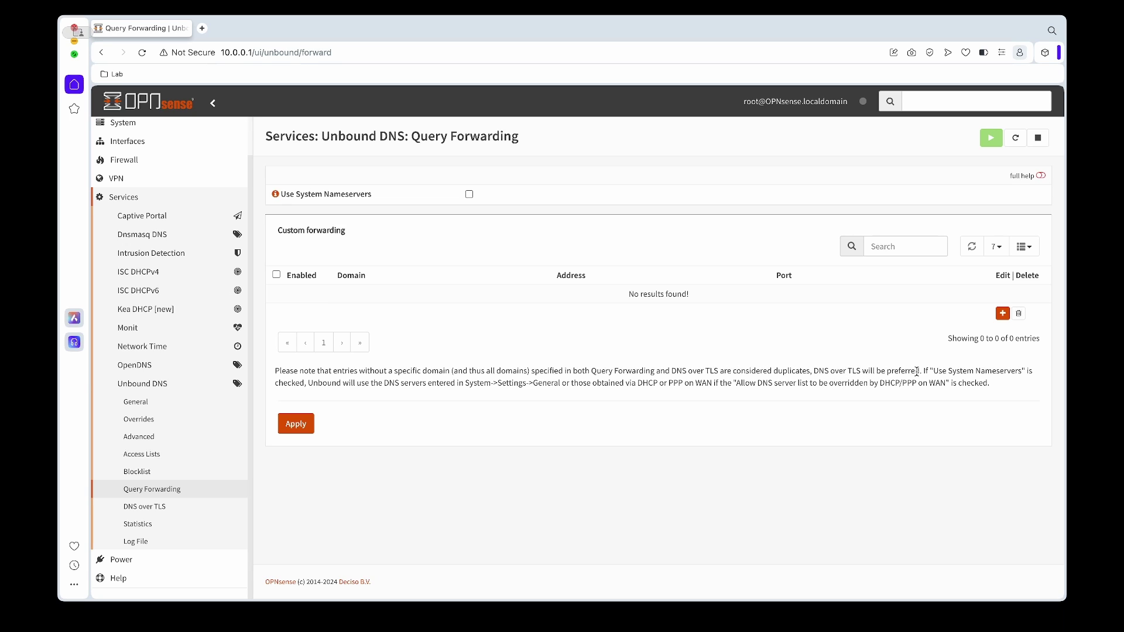
pyautogui.moveTo(919, 371); pyautogui.dragTo(812, 372)
pyautogui.click(411, 467)
pyautogui.click(150, 507)
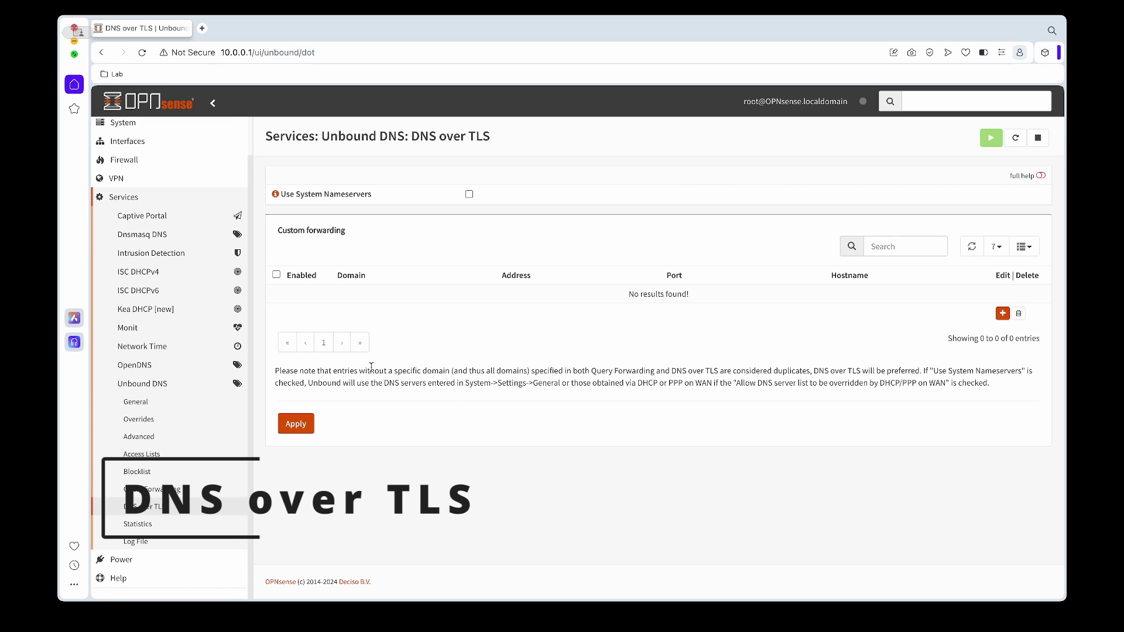
pyautogui.click(1002, 313)
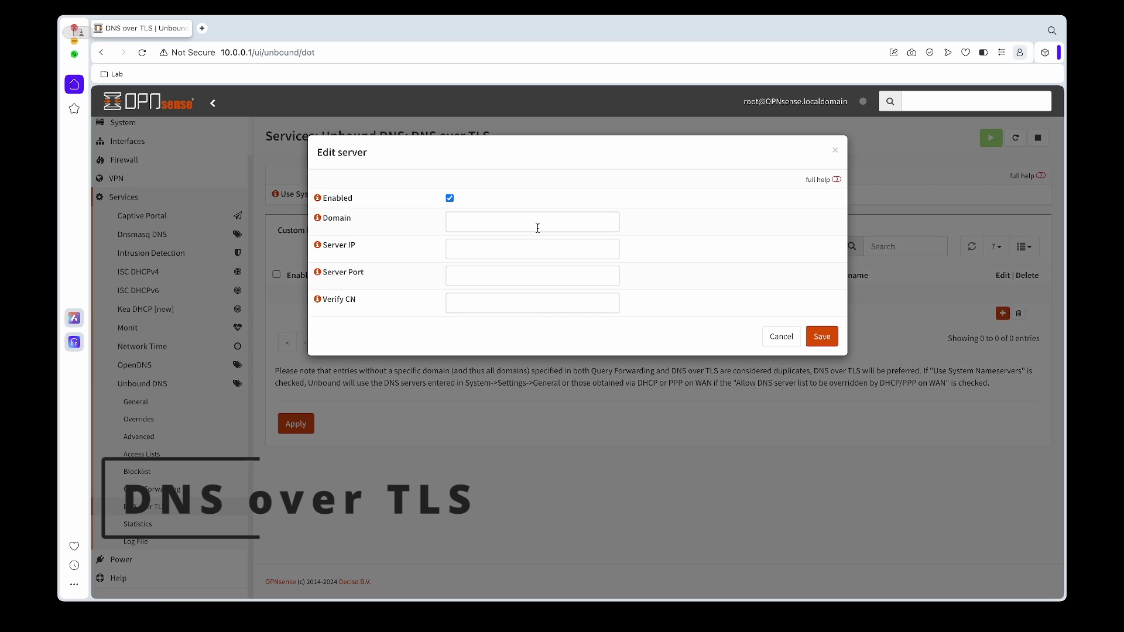
# - Save the first DNS over TLS server, 9.9.9.9, copying its verify hostname dns.quad9.net
pyautogui.click(318, 217)
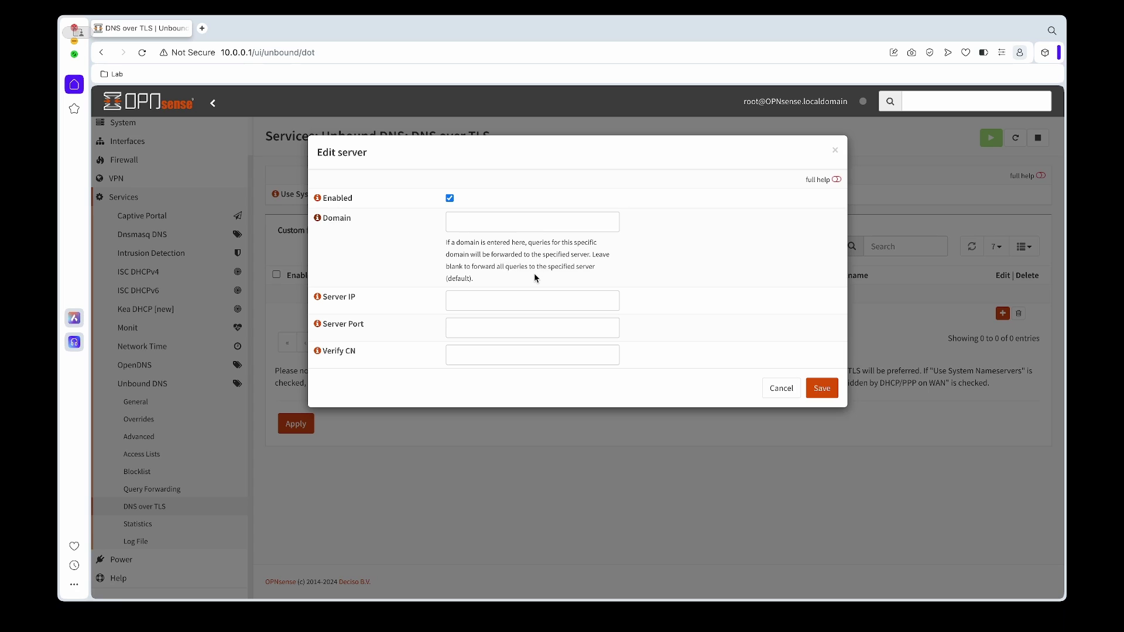
pyautogui.click(317, 218)
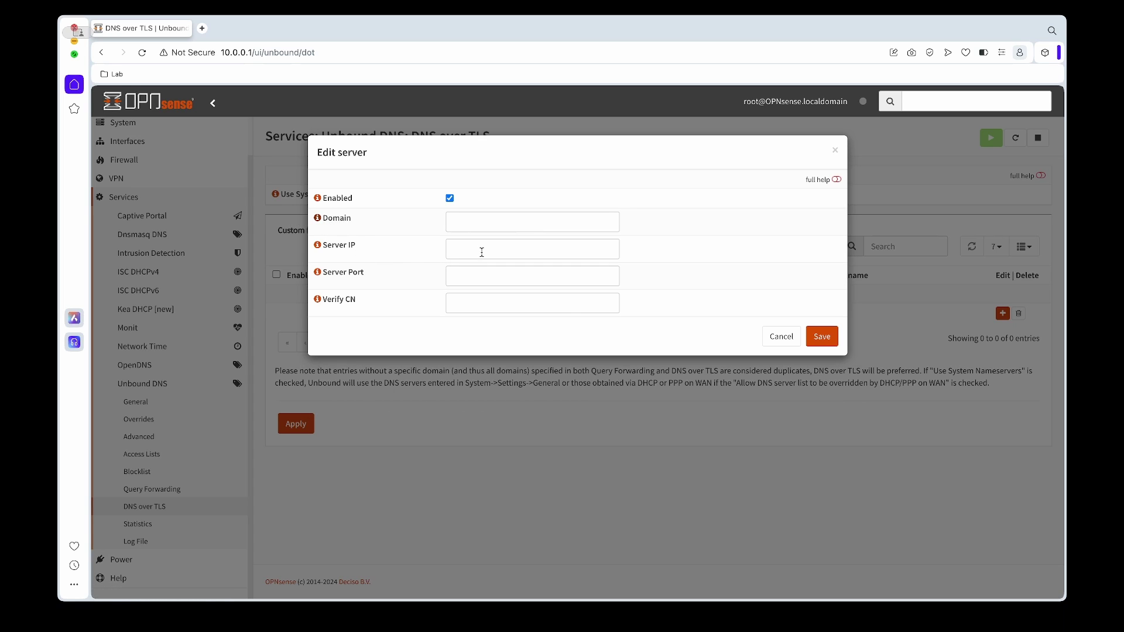
pyautogui.moveTo(572, 303); pyautogui.dragTo(412, 304)
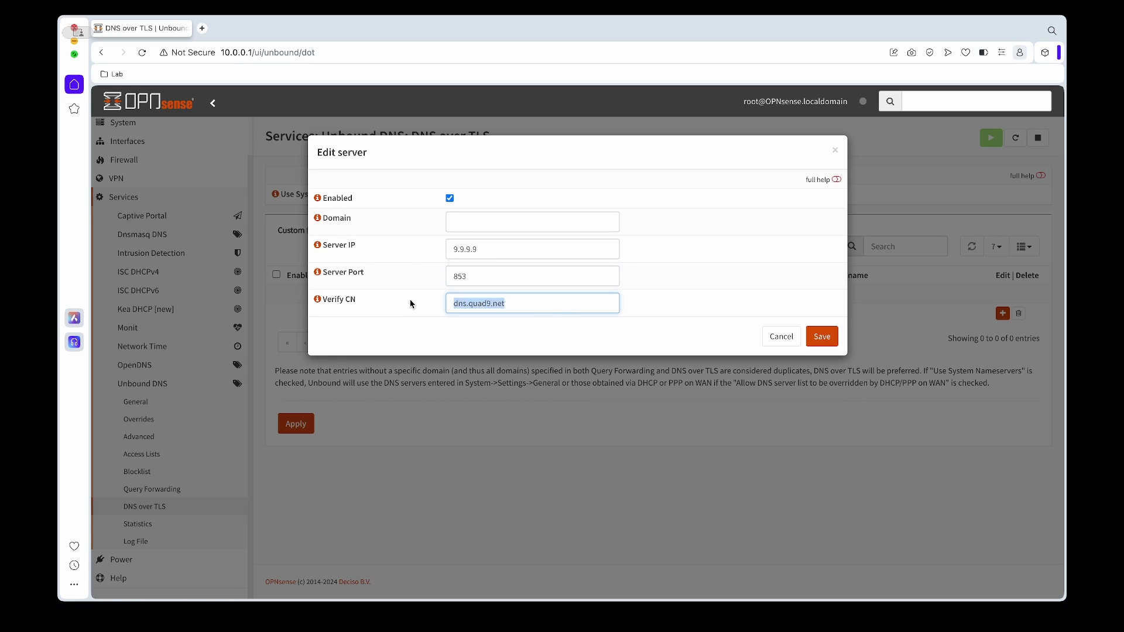
pyautogui.click(819, 339)
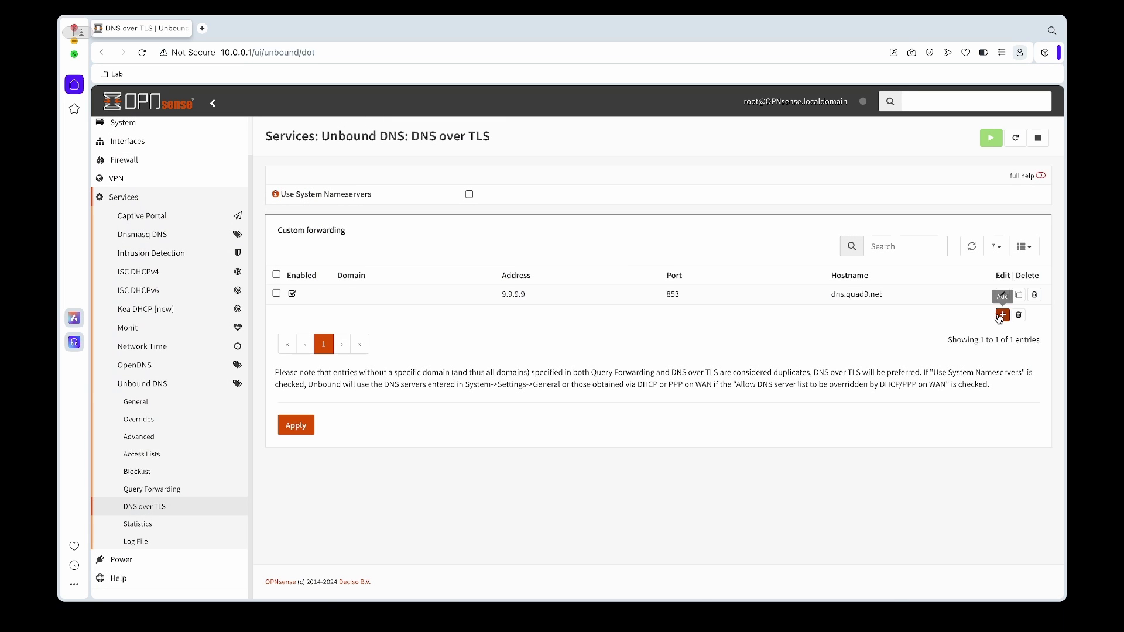
# - Add a second DNS over TLS server, 149.112.112.112, on port 853 with Verify CN dns.quad9.net
pyautogui.click(1002, 315)
pyautogui.click(537, 300)
pyautogui.write('dns.quad9.net')
pyautogui.click(522, 280)
pyautogui.write('8')
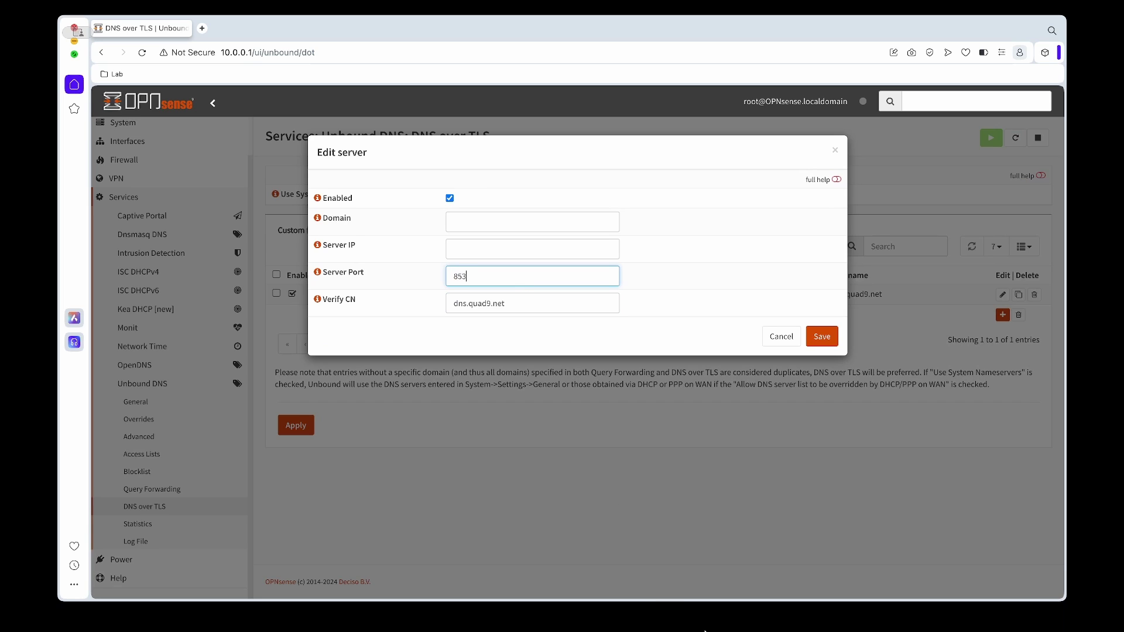
pyautogui.click(575, 244)
pyautogui.write('149.112.112.112')
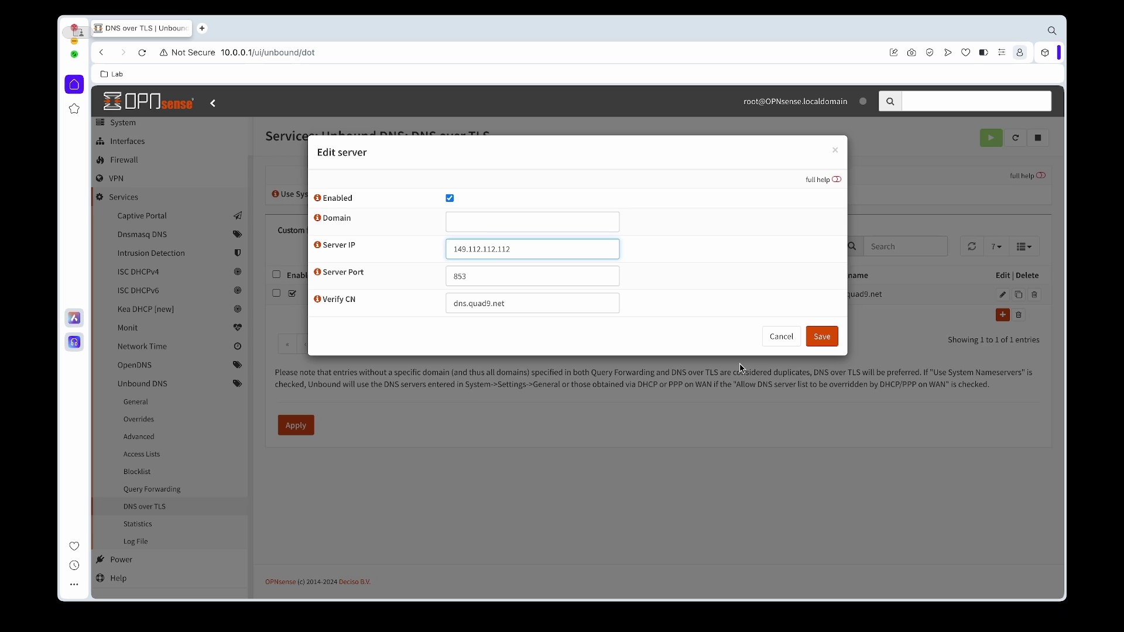
pyautogui.click(822, 336)
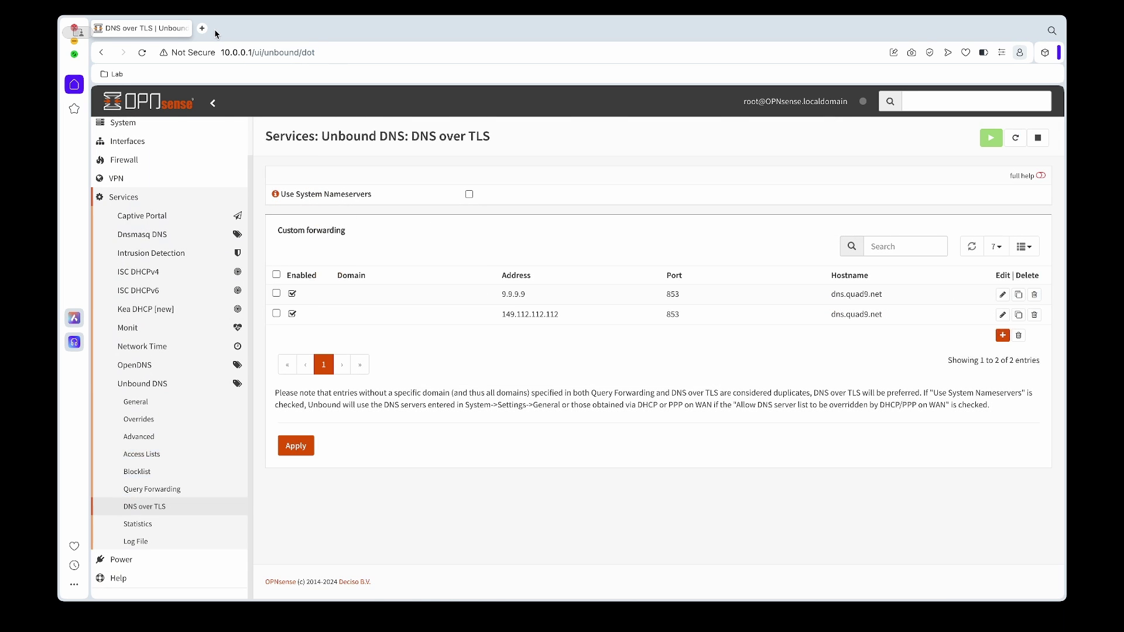
# - Cross-check the Quad9 hostname and IPv4 addresses, then apply the DNS over TLS servers
pyautogui.press('super+shift+t')
pyautogui.moveTo(477, 447); pyautogui.dragTo(359, 448)
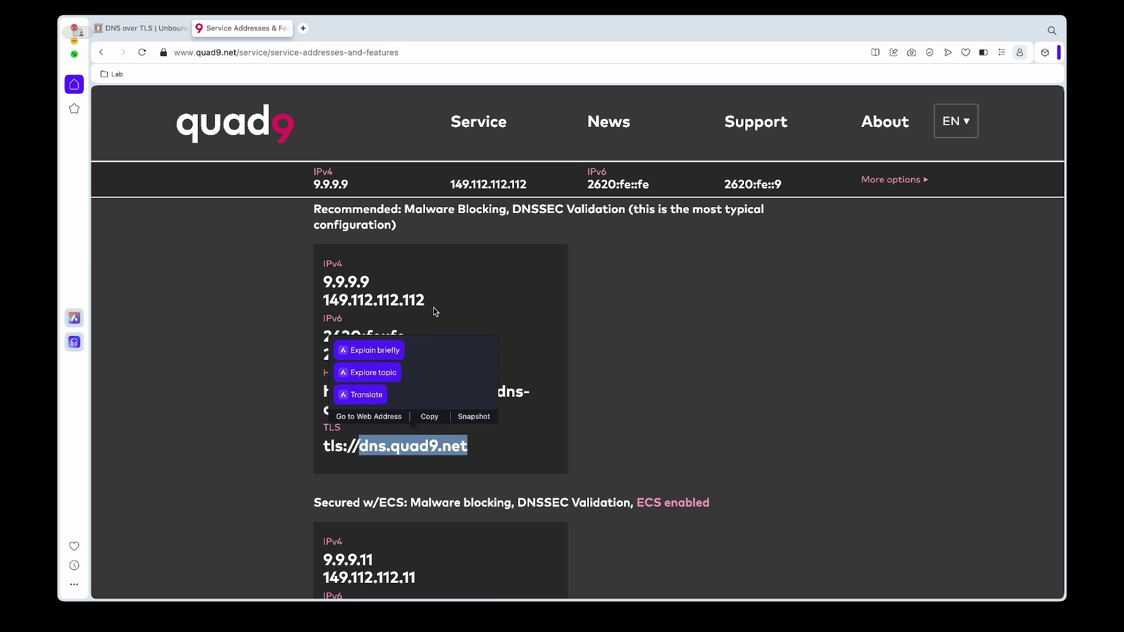
pyautogui.moveTo(435, 312); pyautogui.dragTo(320, 285)
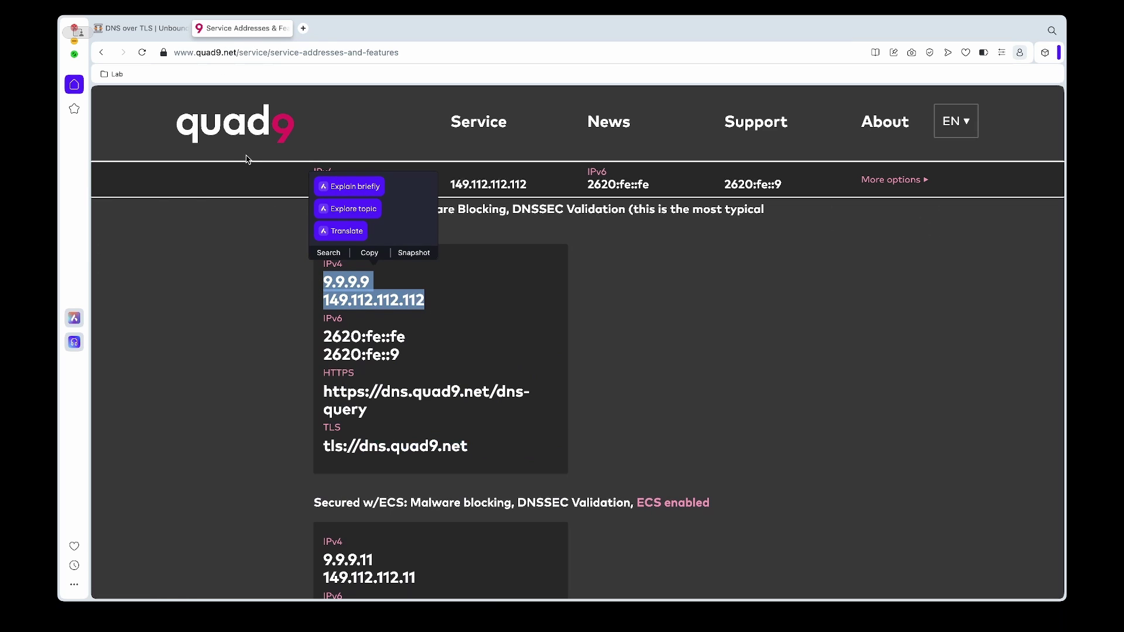
pyautogui.click(144, 29)
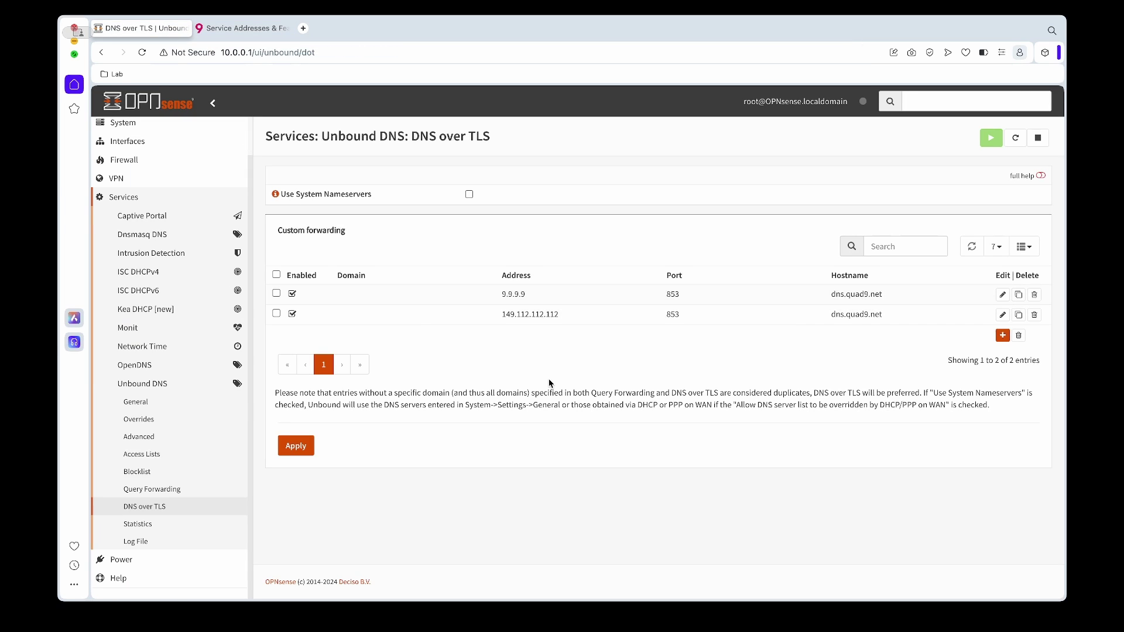
pyautogui.click(297, 447)
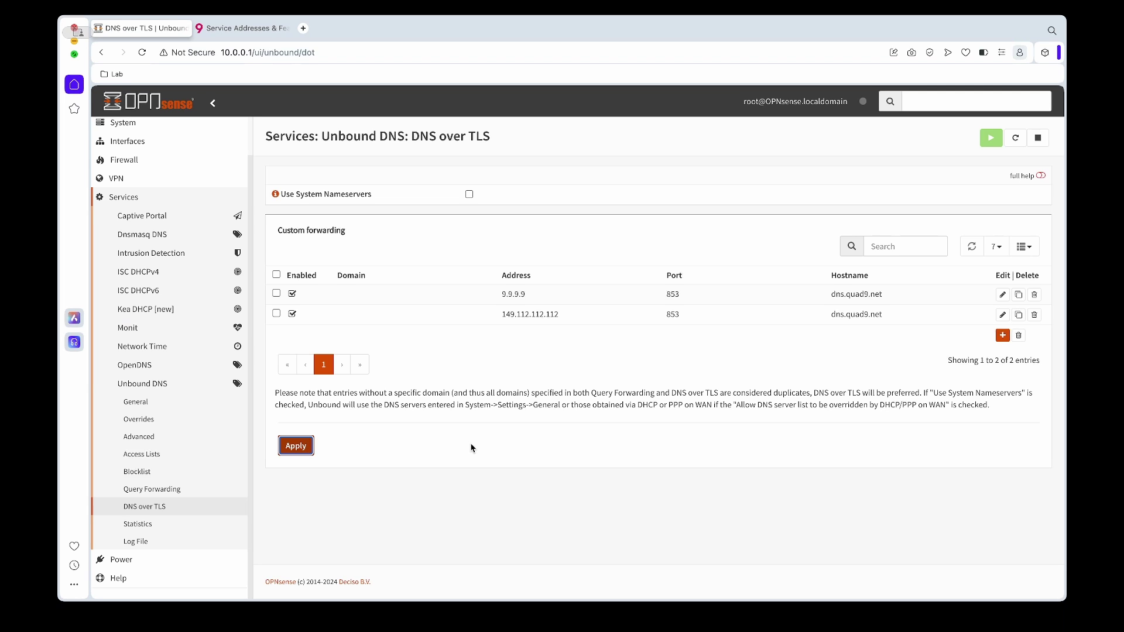
# - Add a Query Forwarding server 9.9.9.9 on port 53
pyautogui.click(152, 493)
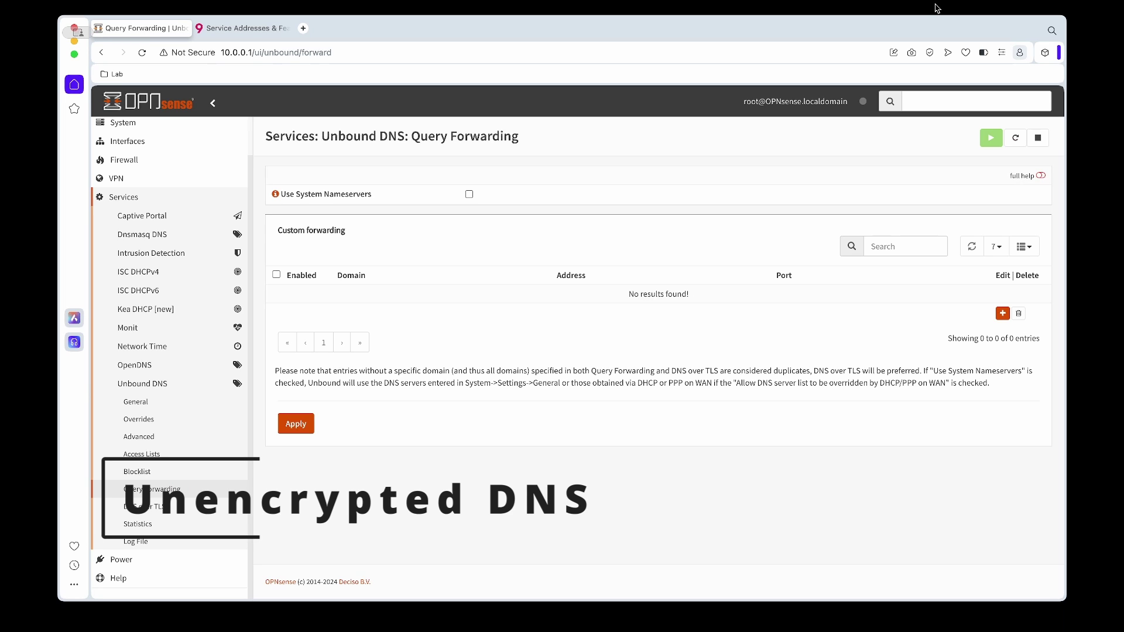
pyautogui.click(1002, 314)
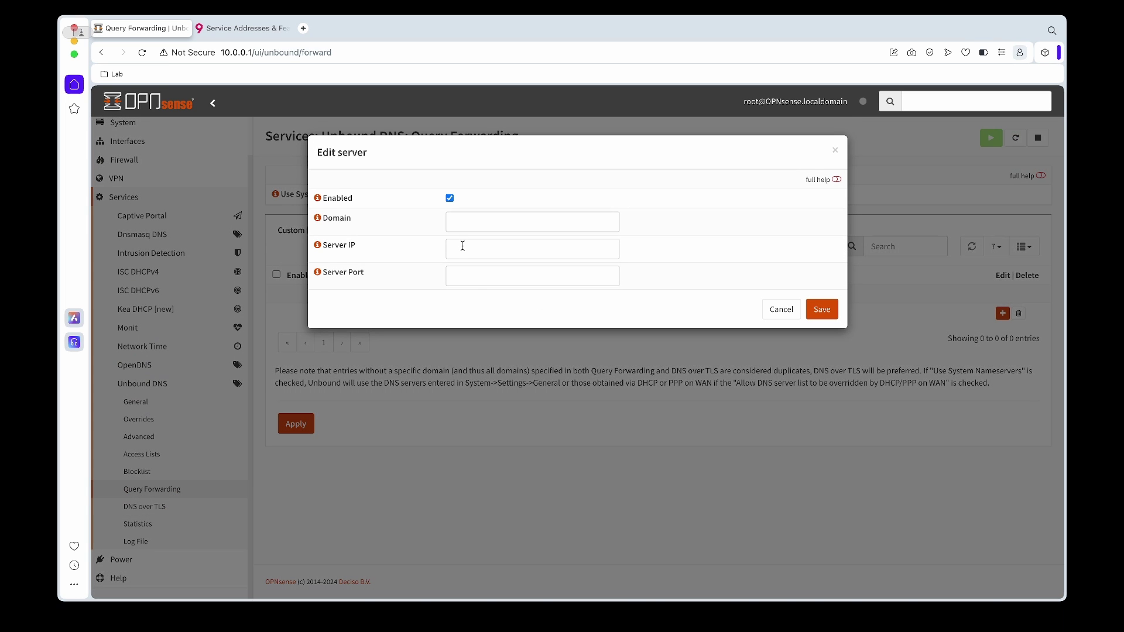
pyautogui.click(462, 246)
pyautogui.write('9.9.9.9')
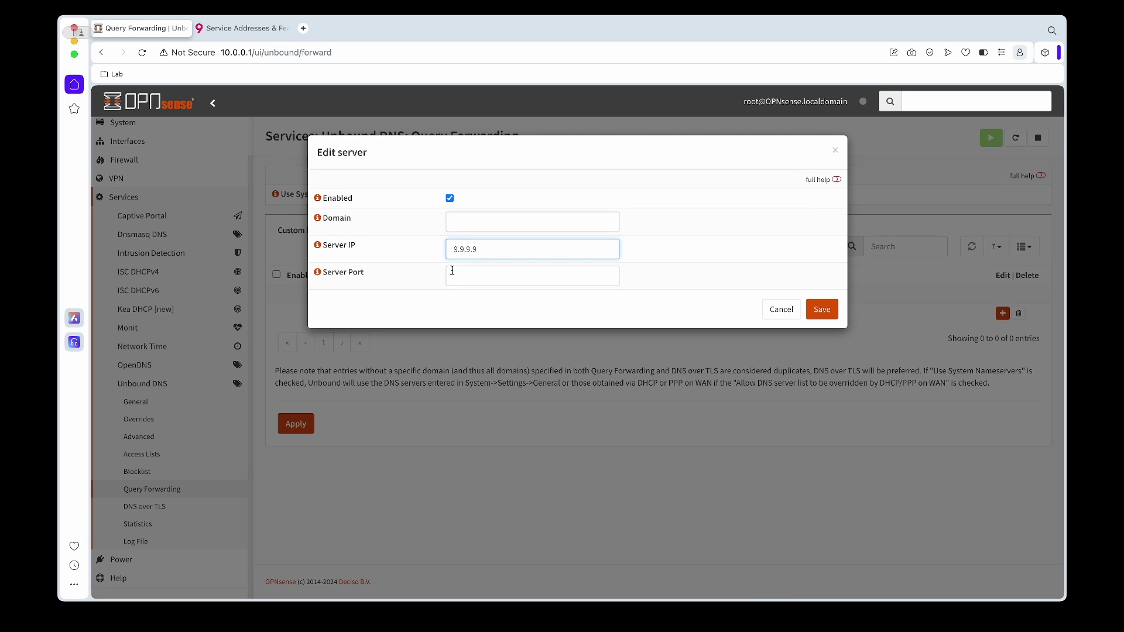
pyautogui.click(454, 274)
pyautogui.write('53')
pyautogui.click(831, 309)
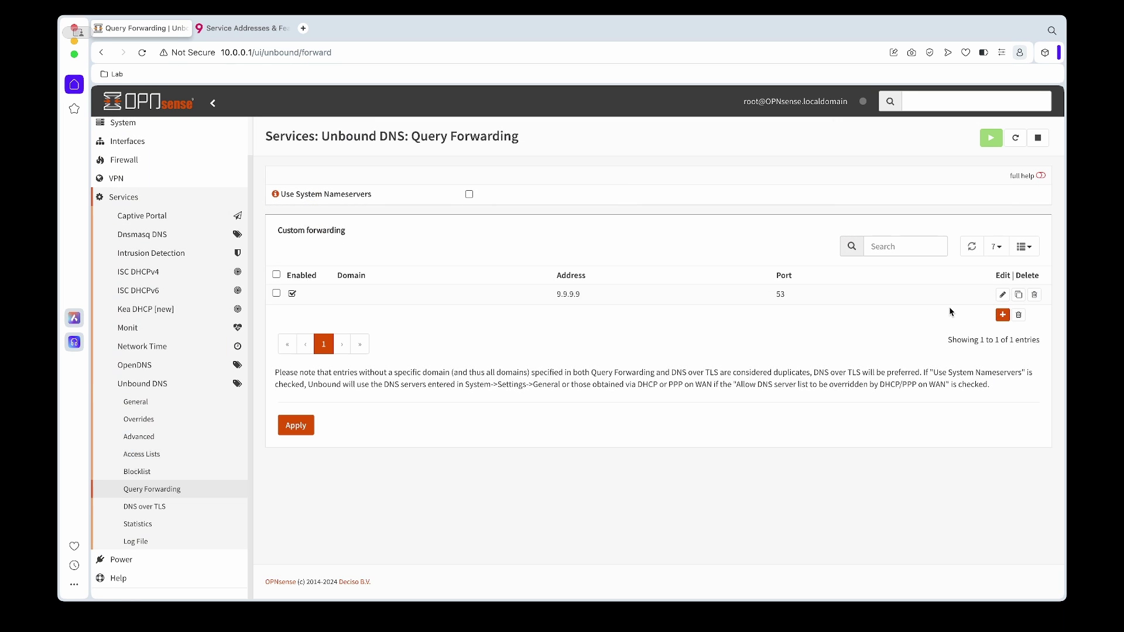
# - Add a second forwarder, 149.112.112.112 on port 53, copying the address from the Quad9 page
pyautogui.click(1003, 314)
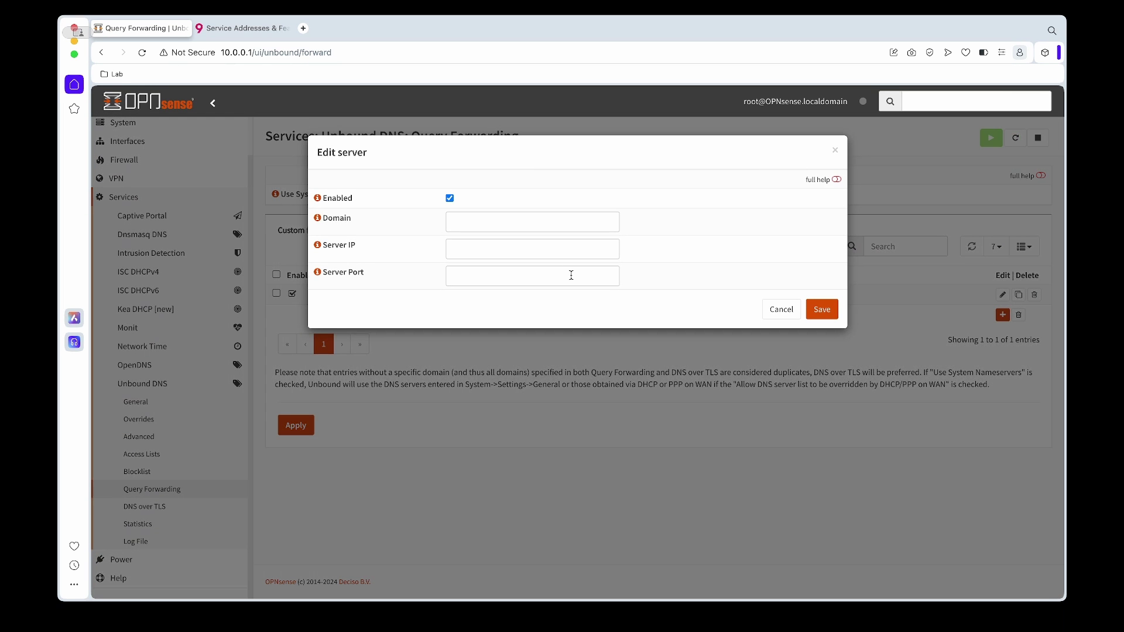
pyautogui.click(497, 245)
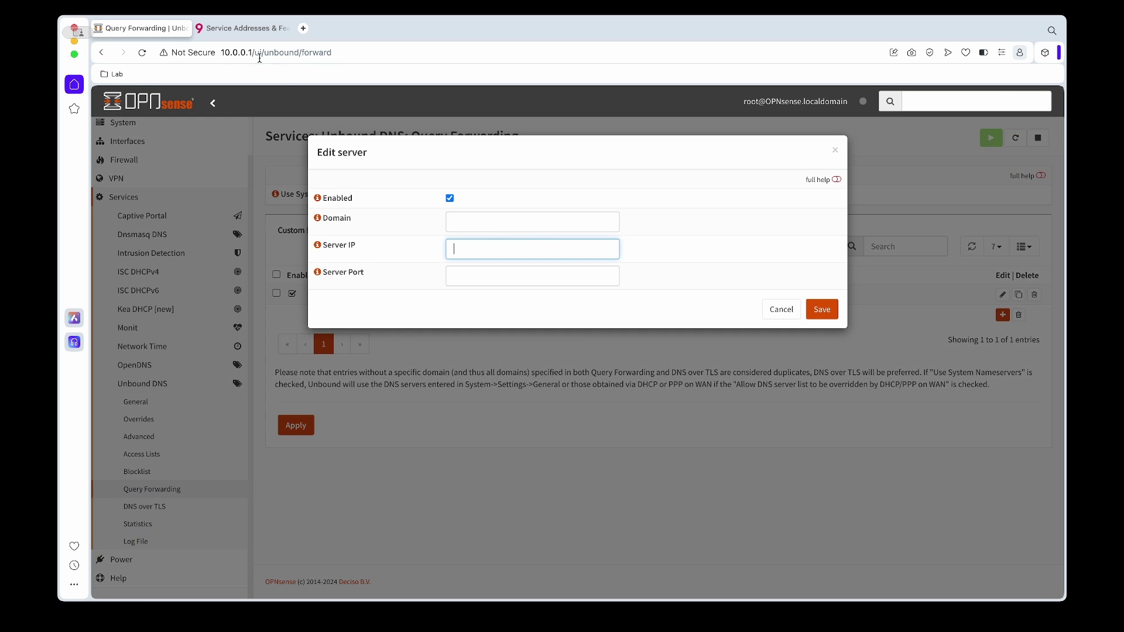
pyautogui.click(240, 28)
pyautogui.click(413, 304)
pyautogui.doubleClick(412, 304)
pyautogui.press('super+c')
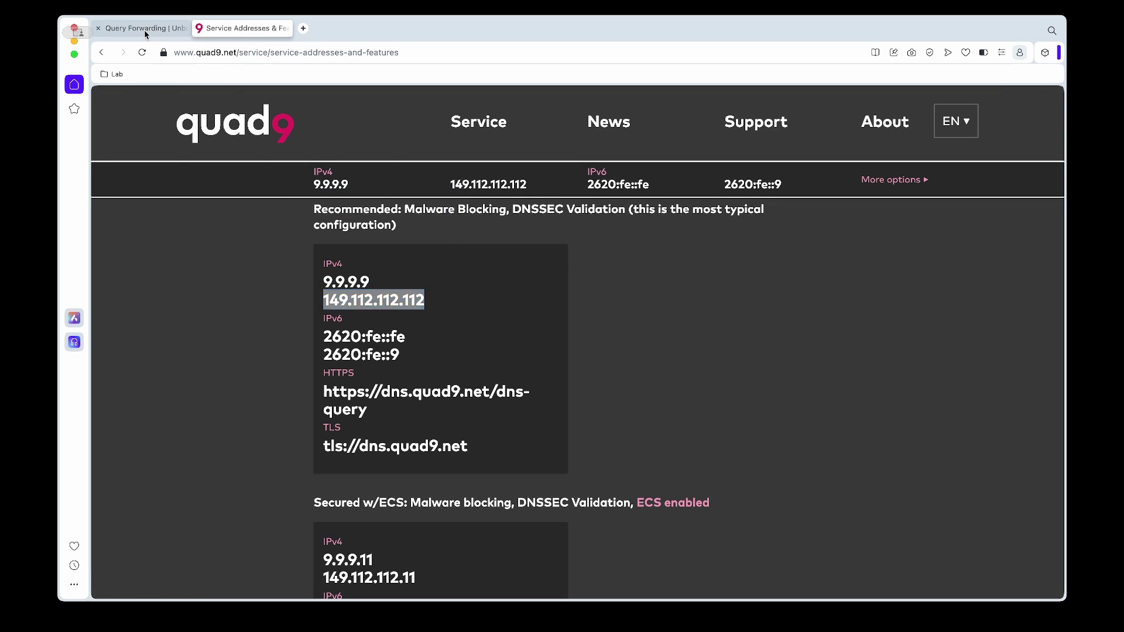
pyautogui.click(141, 28)
pyautogui.press('super+v')
pyautogui.click(489, 272)
pyautogui.write('5')
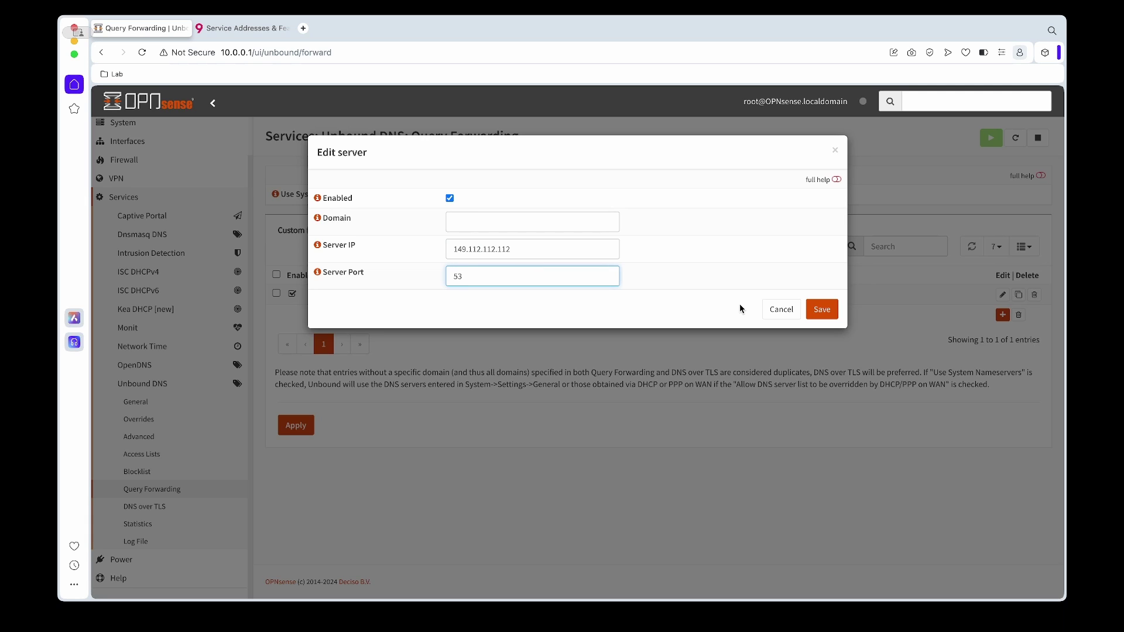
pyautogui.click(822, 311)
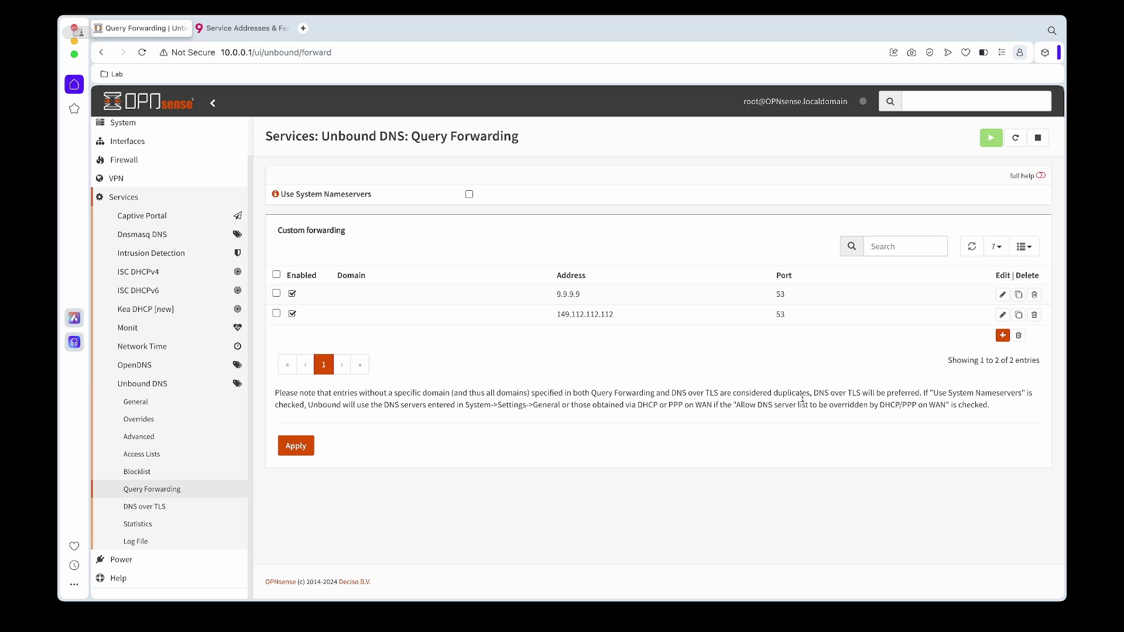
# - Apply the Query Forwarding changes and return to the DNS over TLS page
pyautogui.moveTo(813, 393); pyautogui.dragTo(921, 393)
pyautogui.click(296, 446)
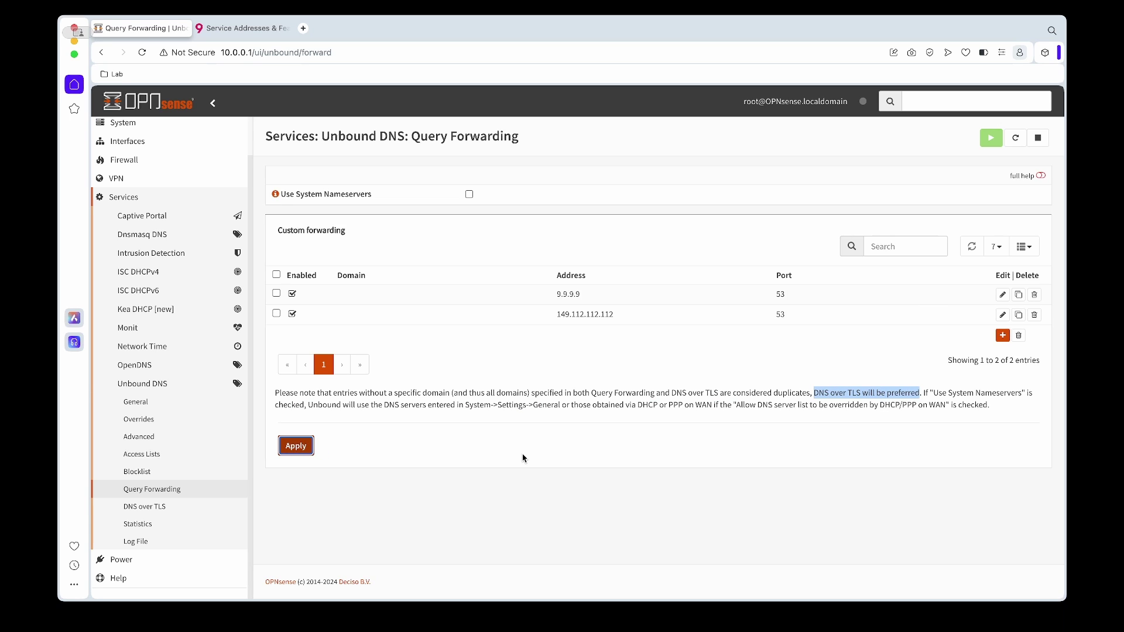
pyautogui.click(144, 506)
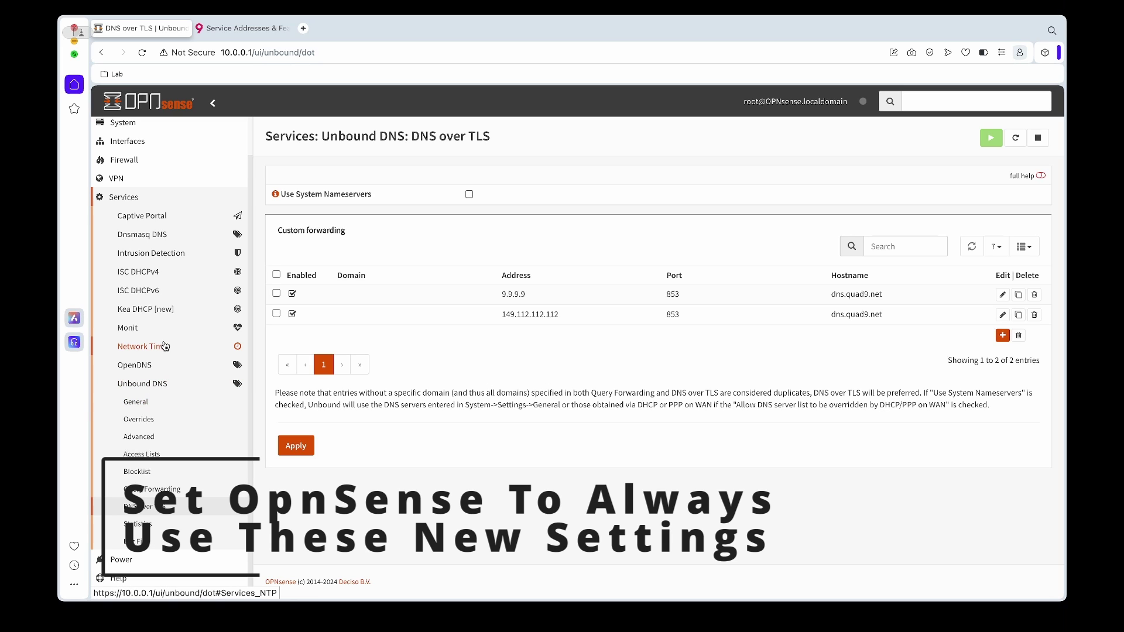
# - Go to the System > Settings > General page
pyautogui.scroll(2, 152, 340)
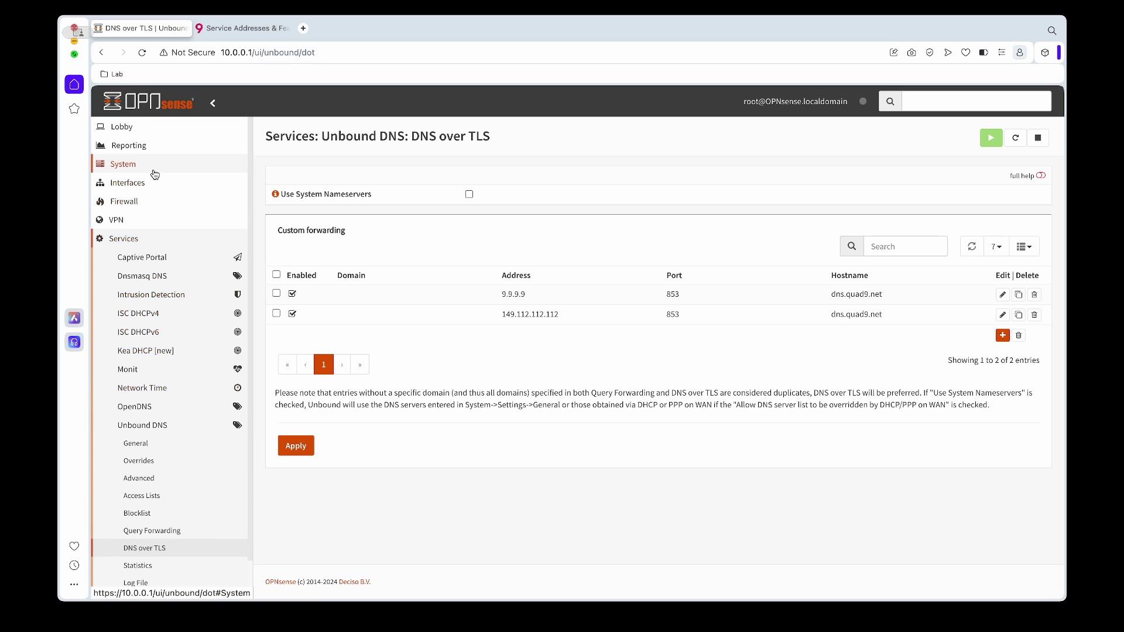
pyautogui.click(154, 170)
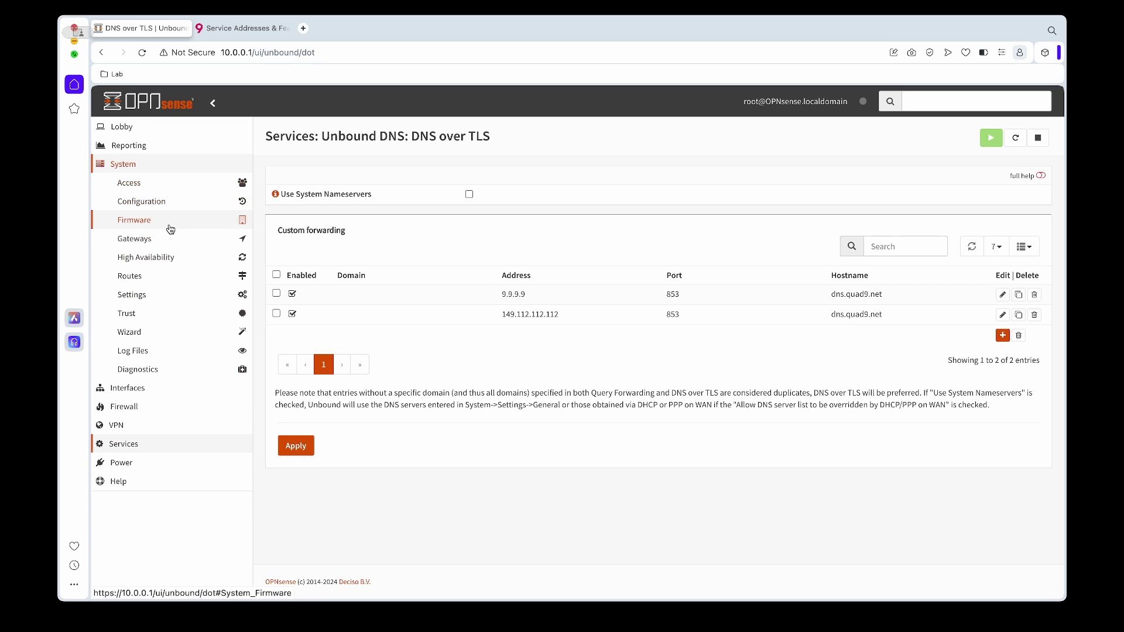
pyautogui.click(169, 294)
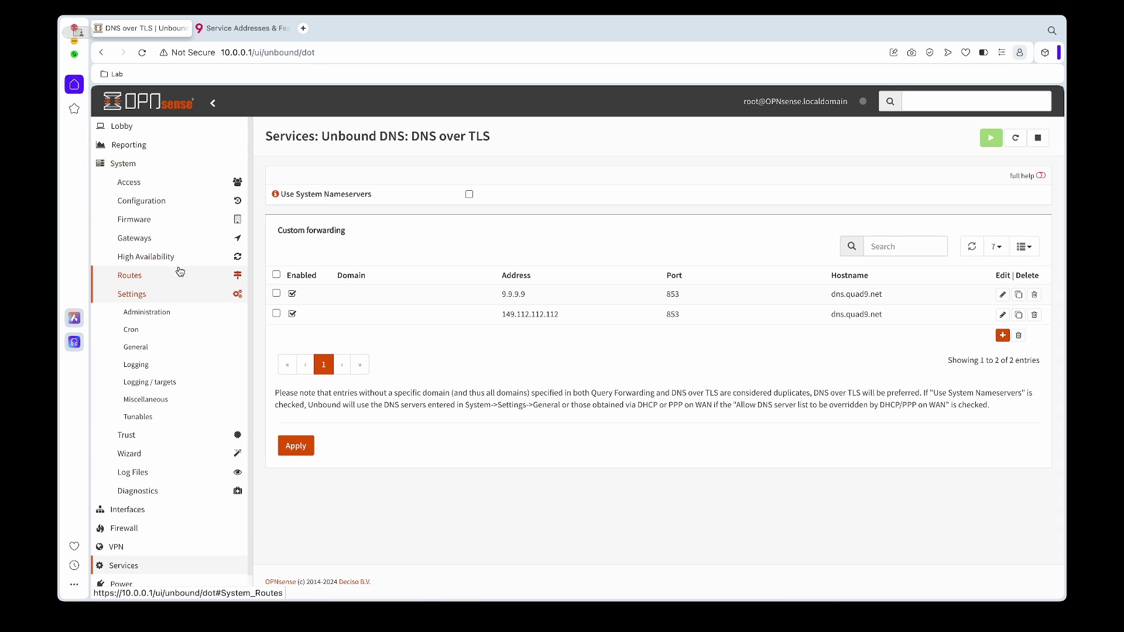
pyautogui.scroll(-1, 179, 290)
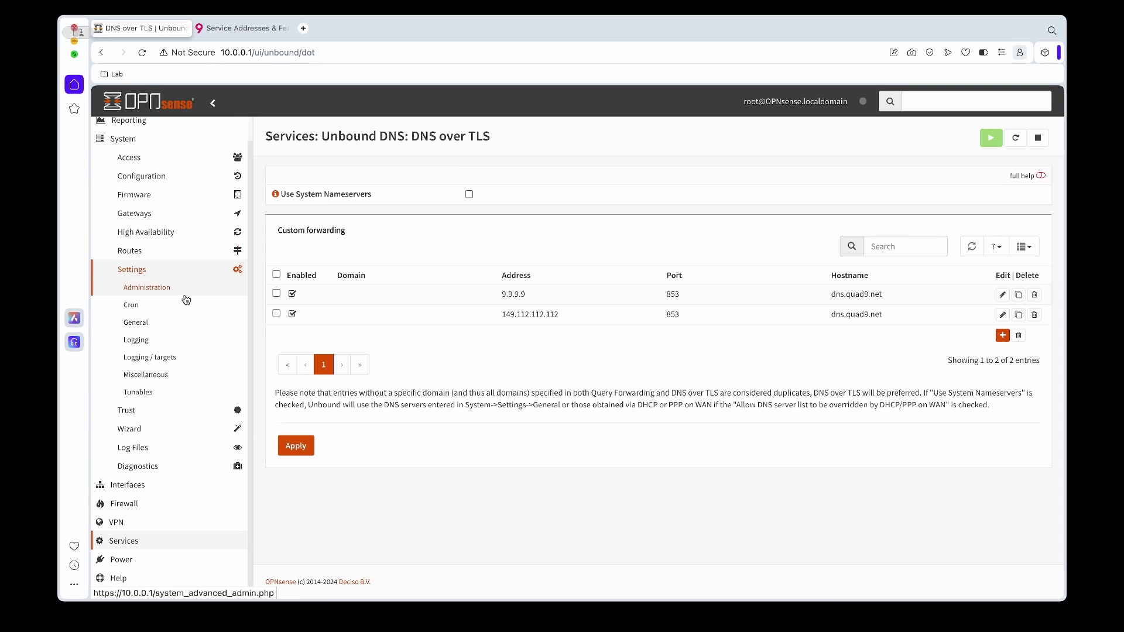
pyautogui.click(176, 323)
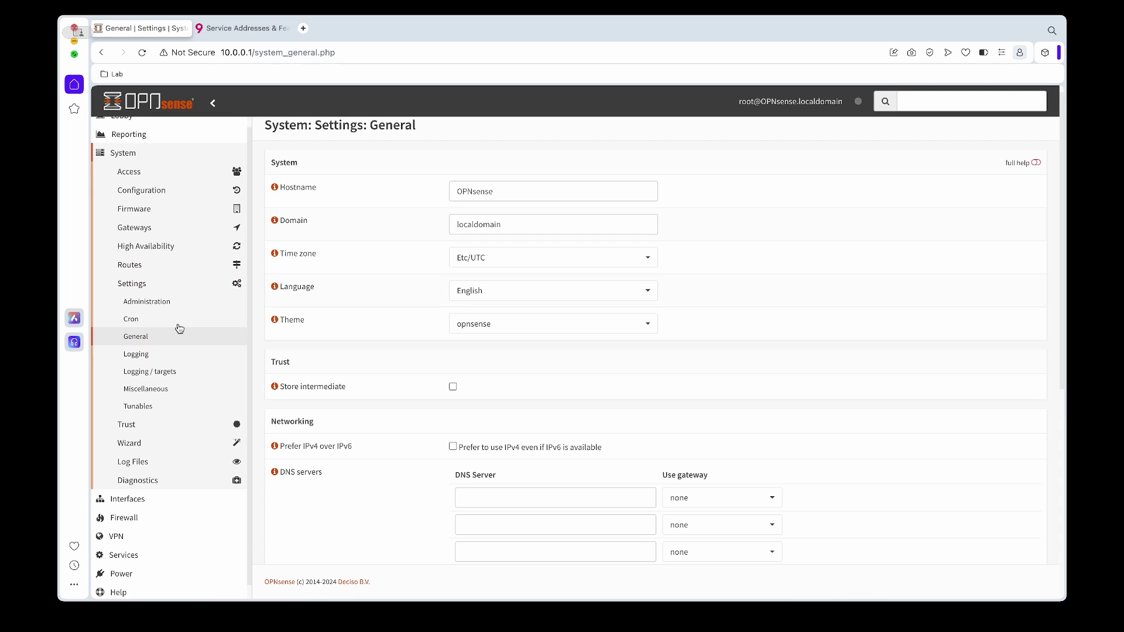
# - Untick 'Allow DNS server list to be overridden by DHCP/PPP on WAN' and save
pyautogui.scroll(-3, 375, 336)
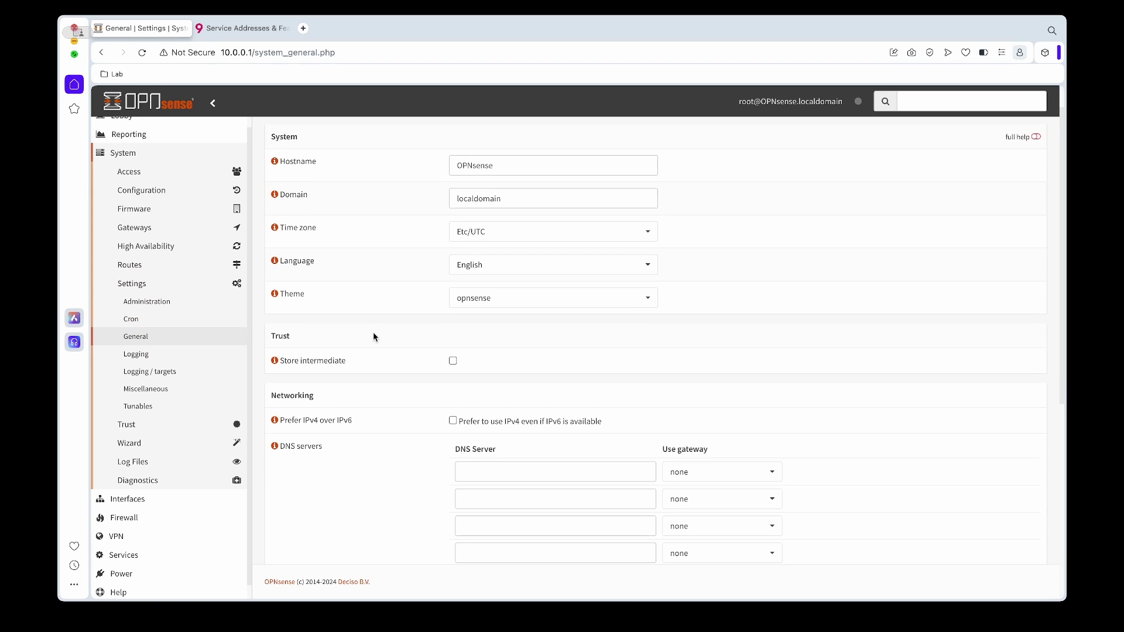
pyautogui.scroll(-1, 374, 337)
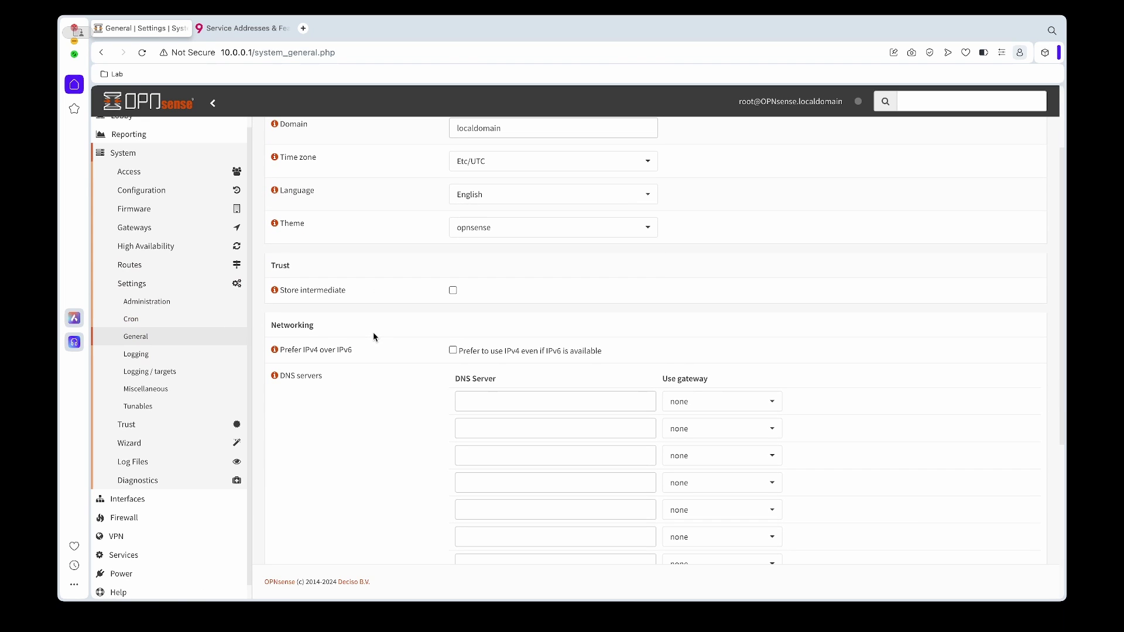
pyautogui.scroll(-5, 373, 336)
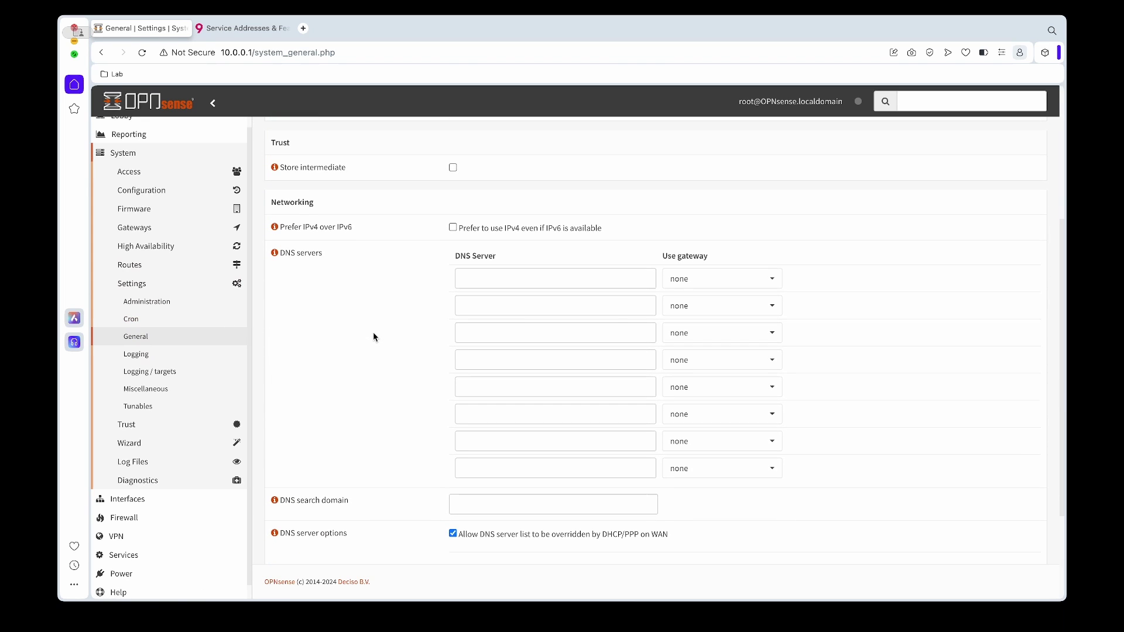
pyautogui.scroll(-2, 385, 315)
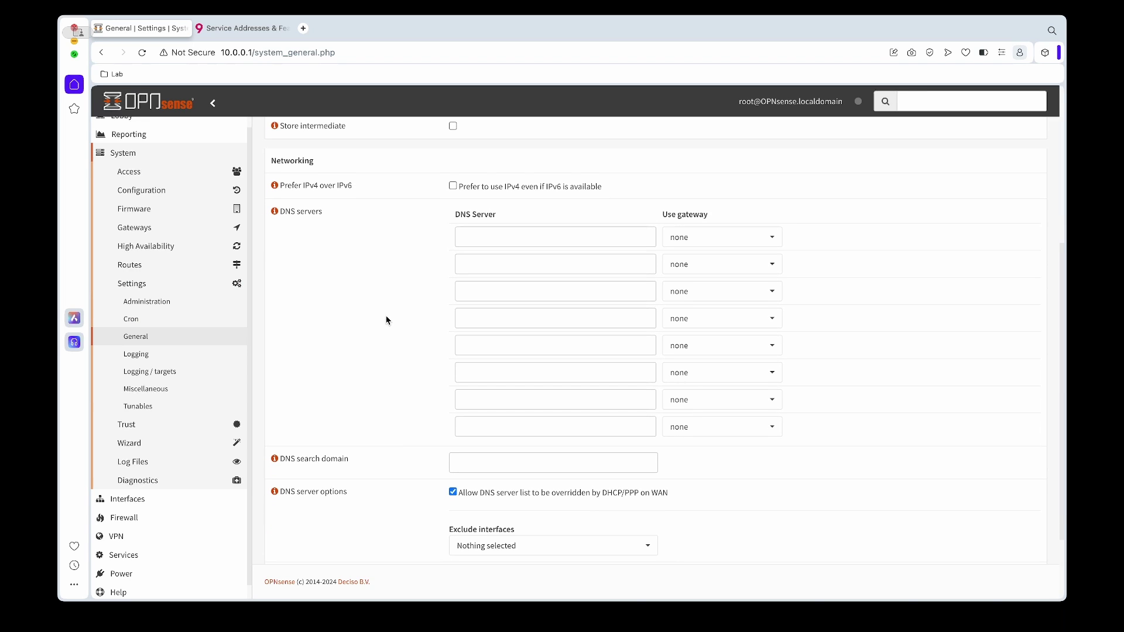
pyautogui.moveTo(666, 492); pyautogui.dragTo(460, 494)
pyautogui.scroll(-4, 361, 415)
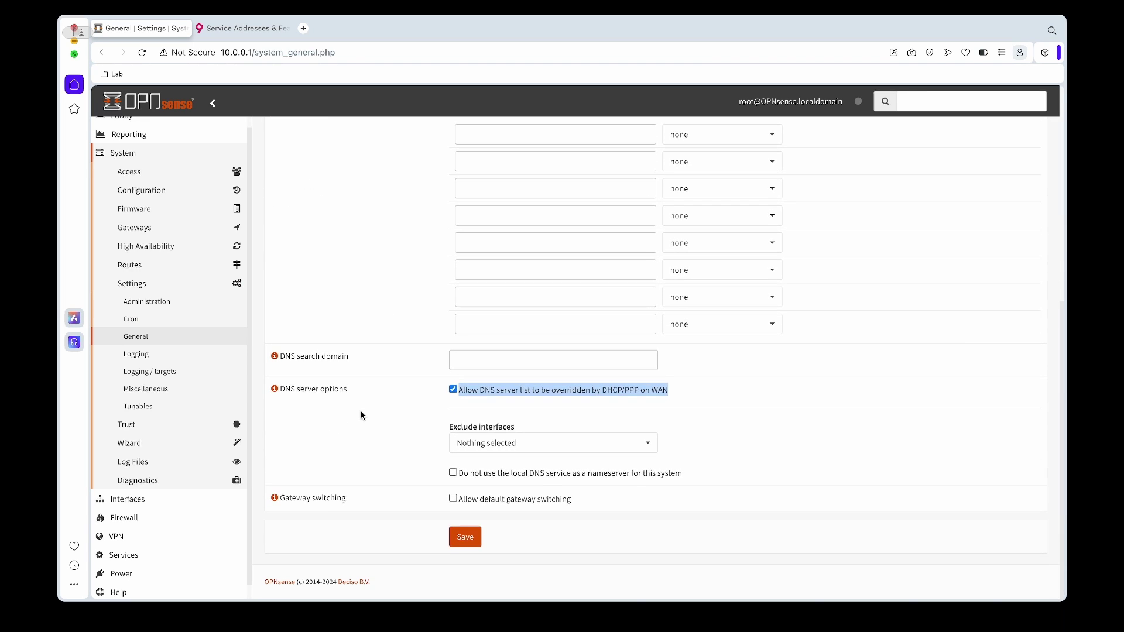
pyautogui.click(452, 392)
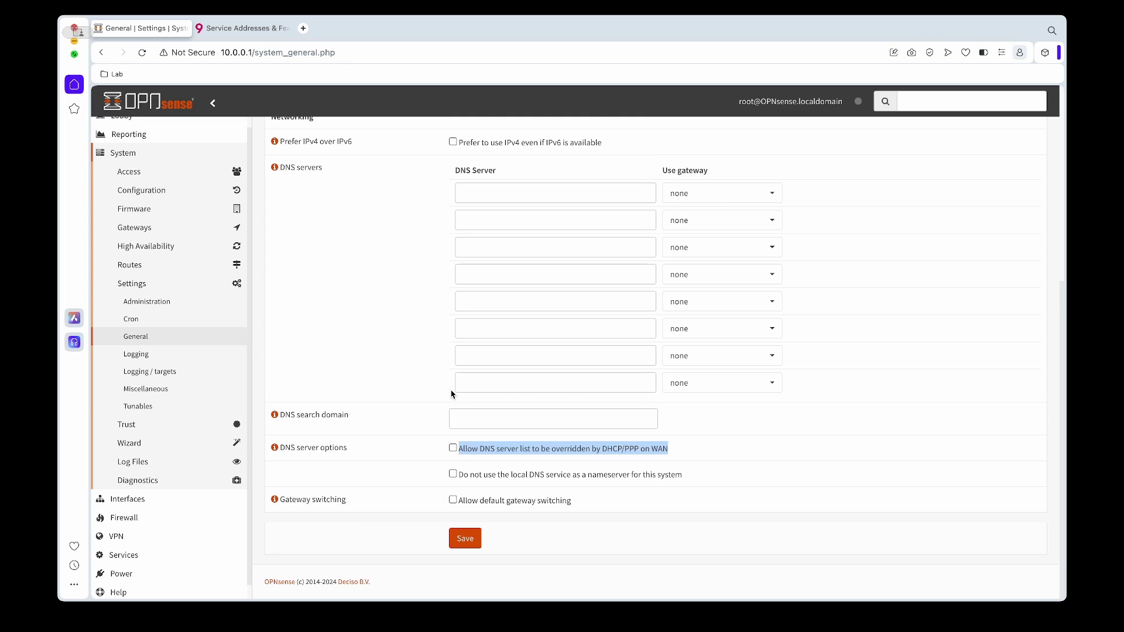
pyautogui.click(418, 446)
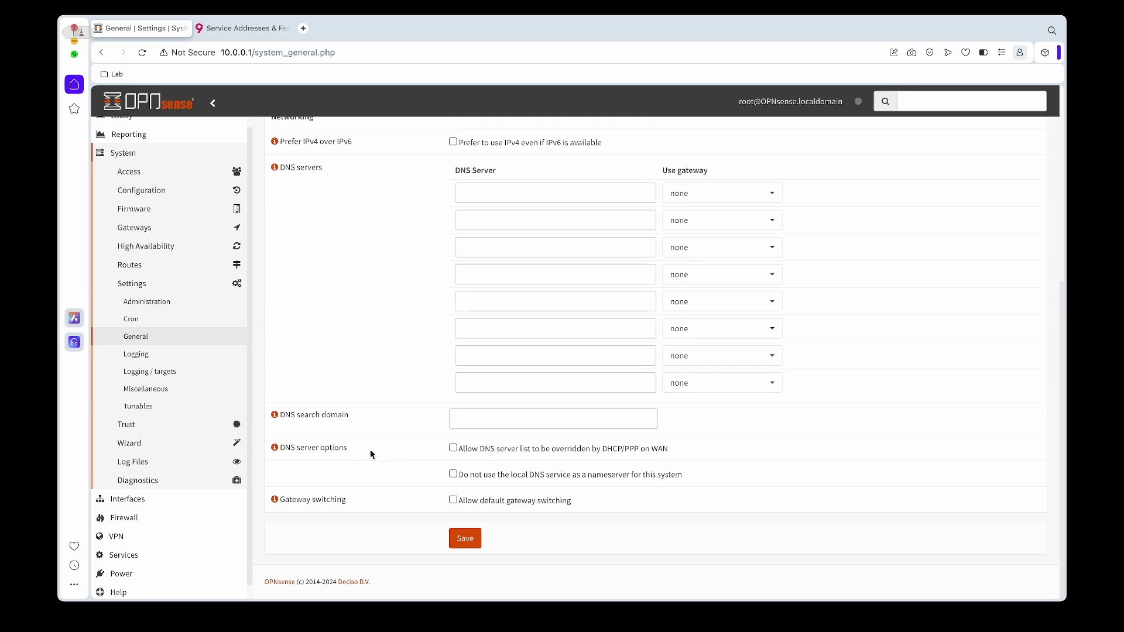
pyautogui.click(471, 545)
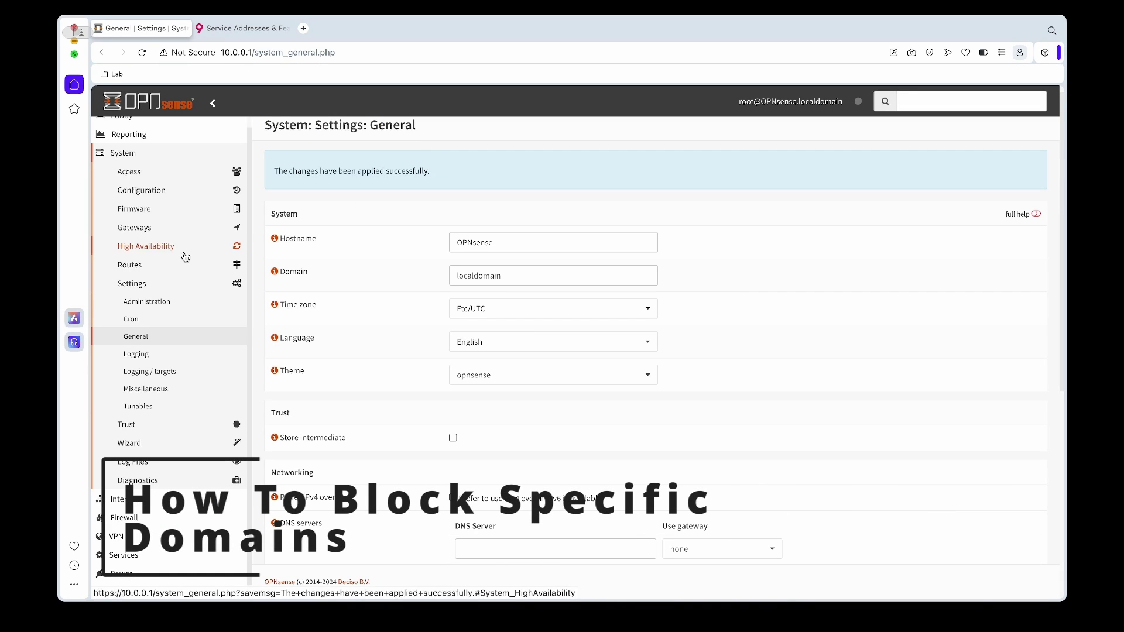
# - Go to the Unbound DNS Blocklist settings page
pyautogui.scroll(-1, 184, 254)
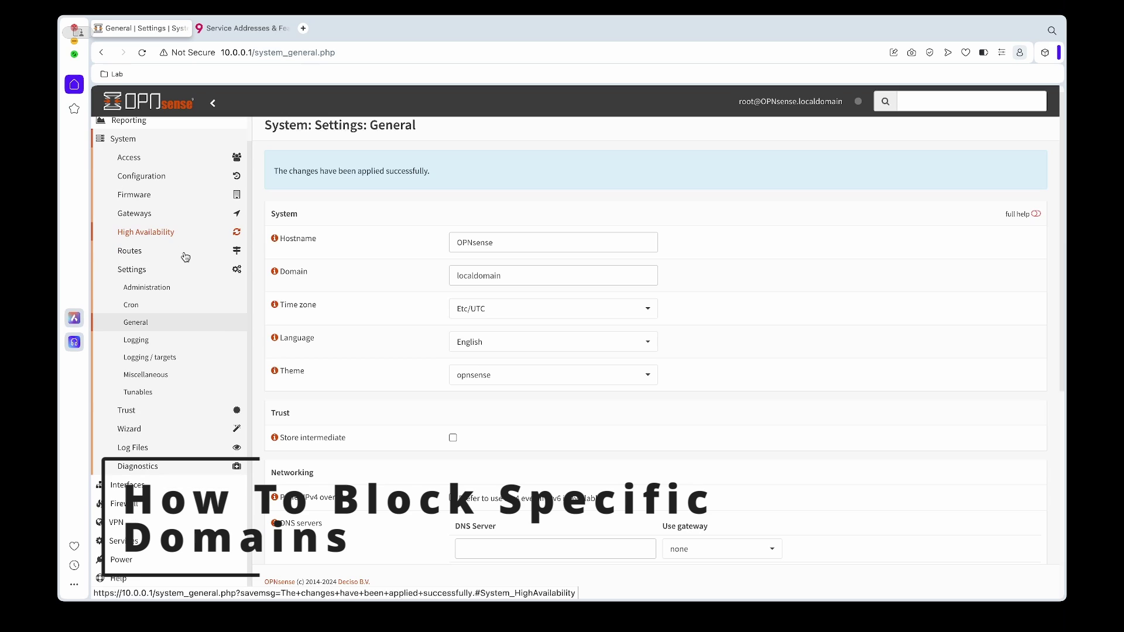
pyautogui.click(159, 552)
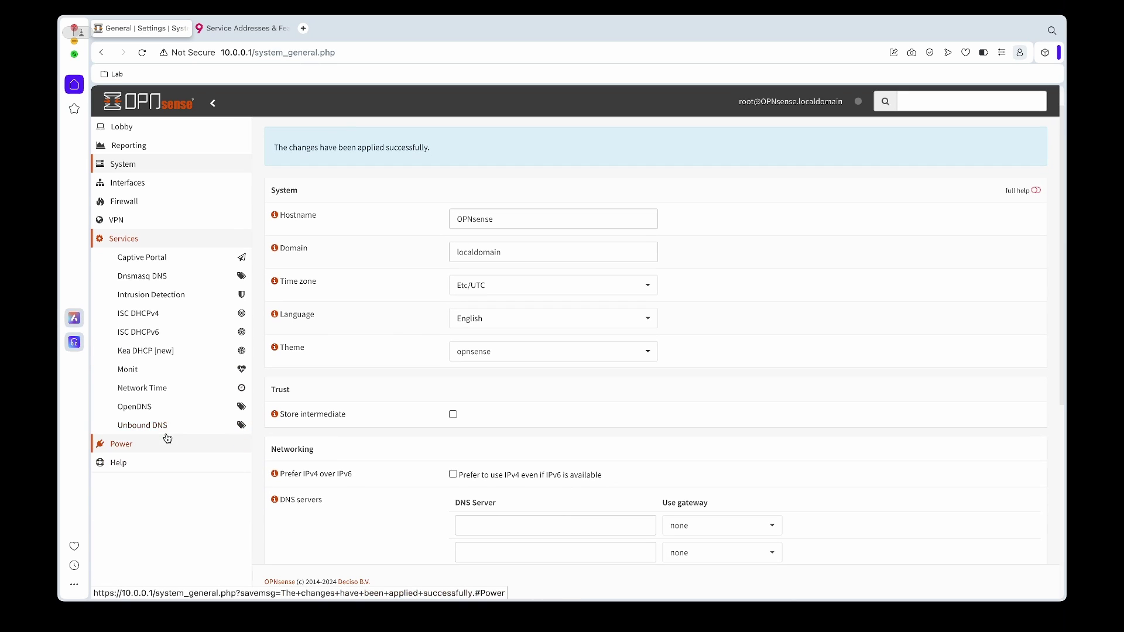
pyautogui.click(165, 426)
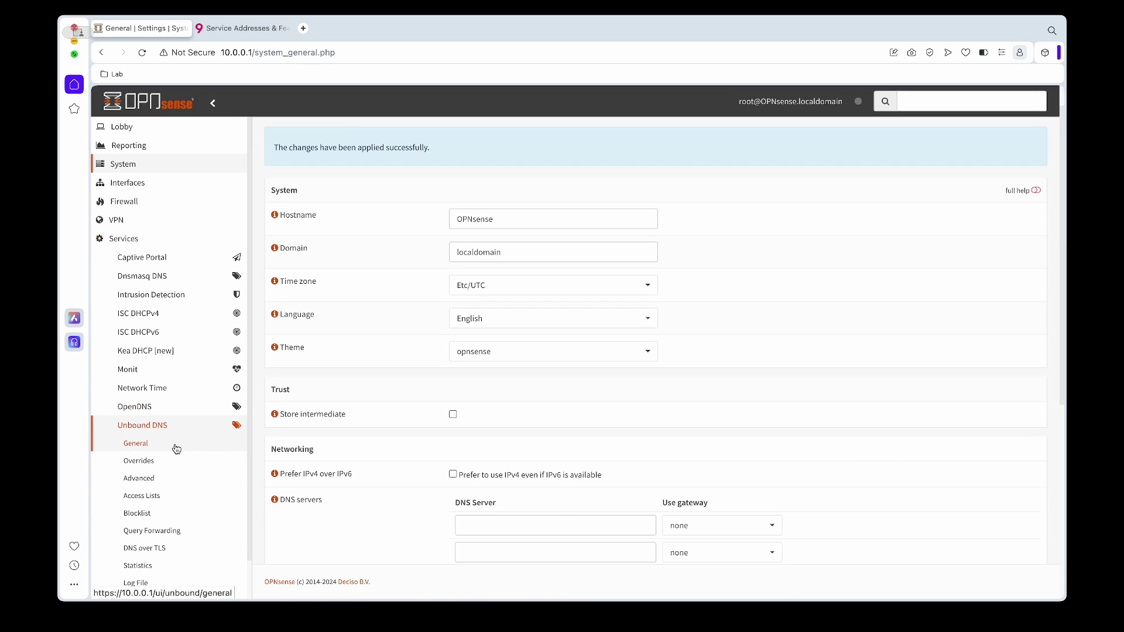
pyautogui.scroll(-3, 175, 449)
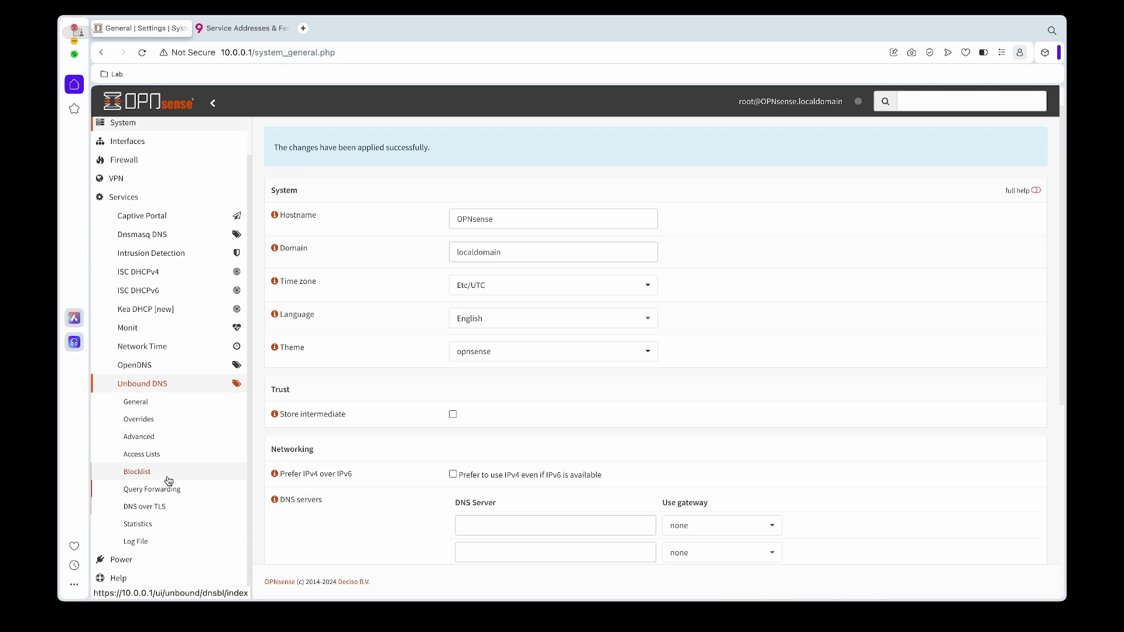
pyautogui.click(168, 471)
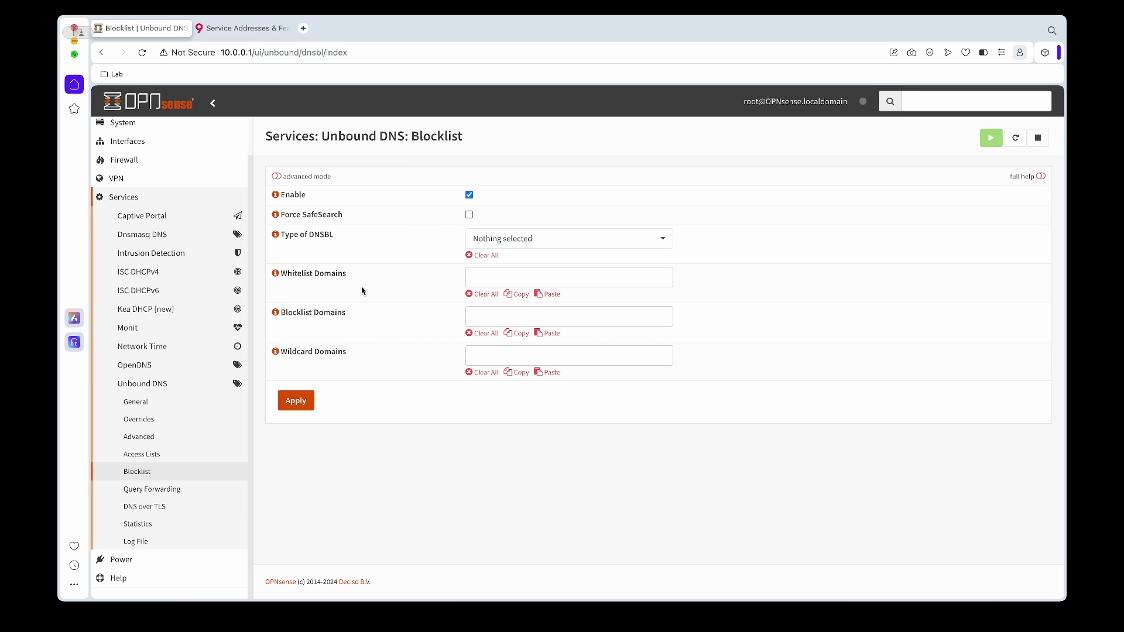
pyautogui.click(487, 318)
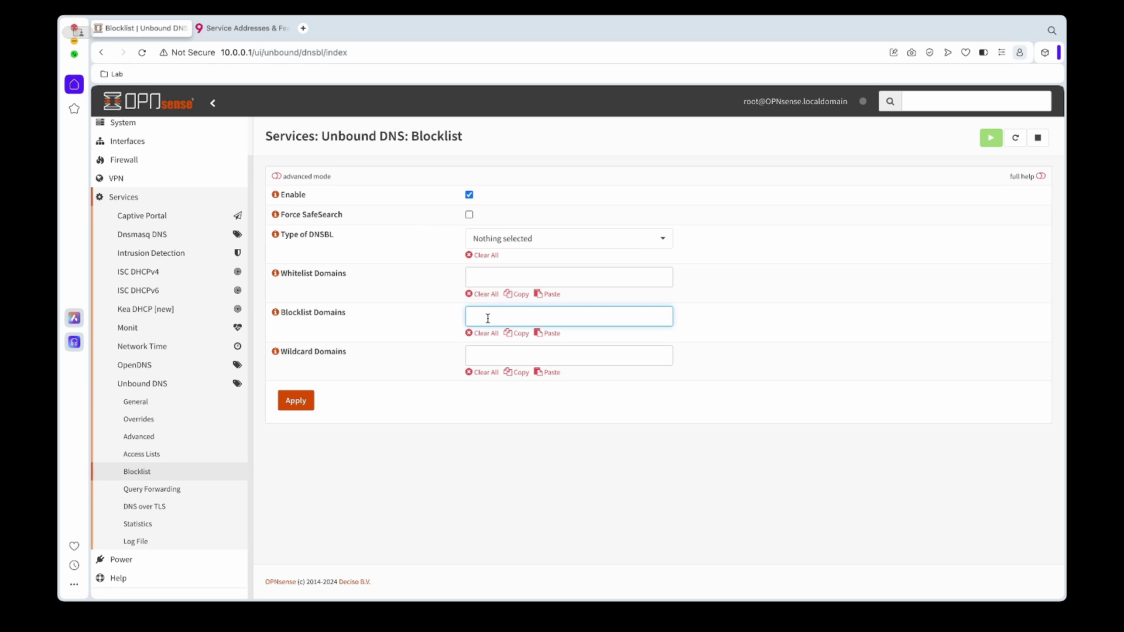
pyautogui.write('https://duckduckgo.com/')
pyautogui.moveTo(494, 317); pyautogui.dragTo(402, 319)
pyautogui.press('BackSpace')
pyautogui.click(462, 419)
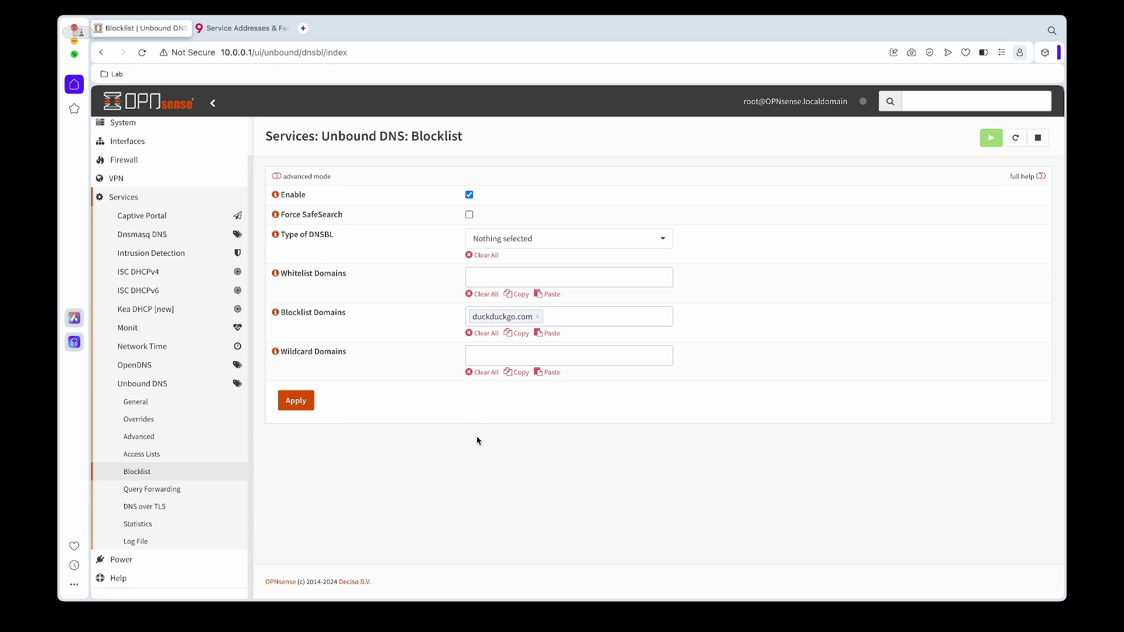
pyautogui.click(305, 403)
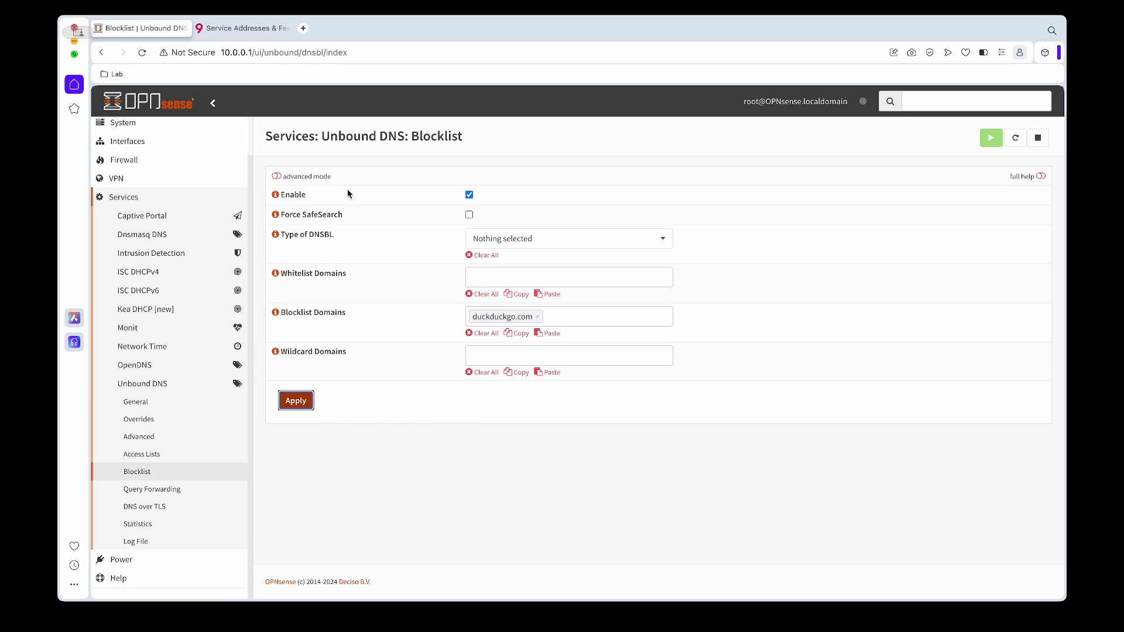
pyautogui.click(259, 29)
pyautogui.click(281, 52)
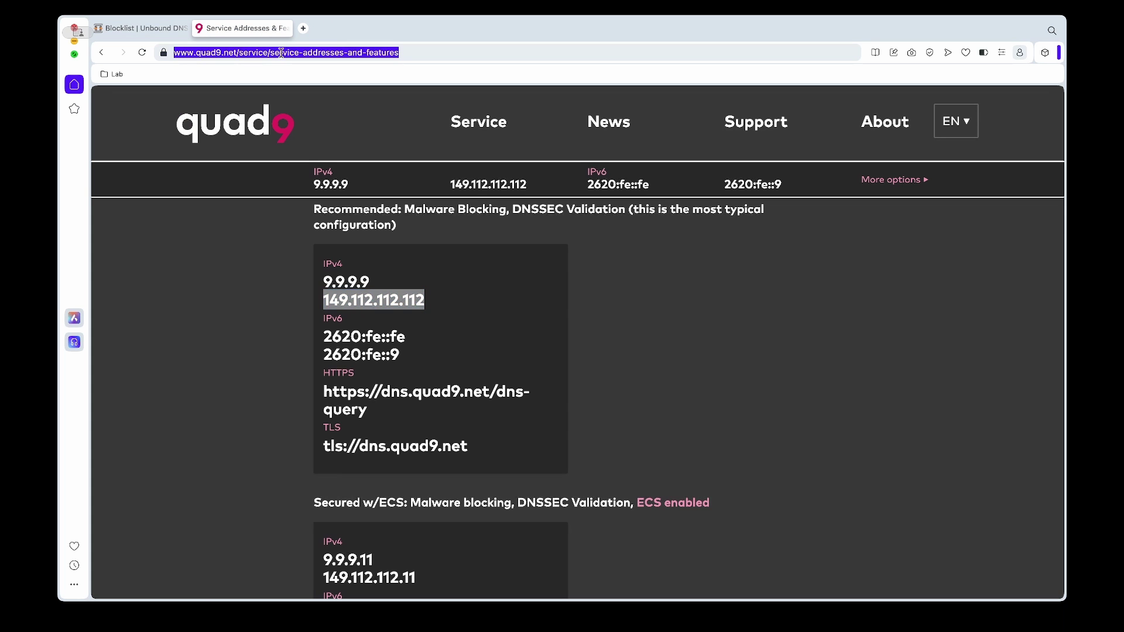
pyautogui.write('https://duckduckgo.com/')
pyautogui.press('Return')
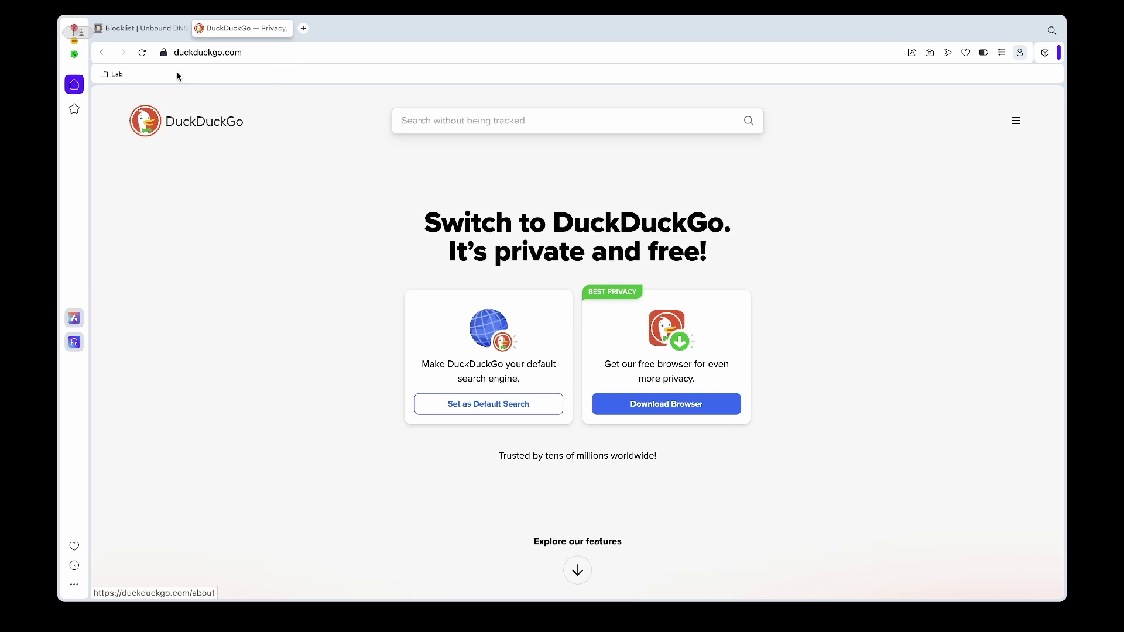
pyautogui.click(158, 29)
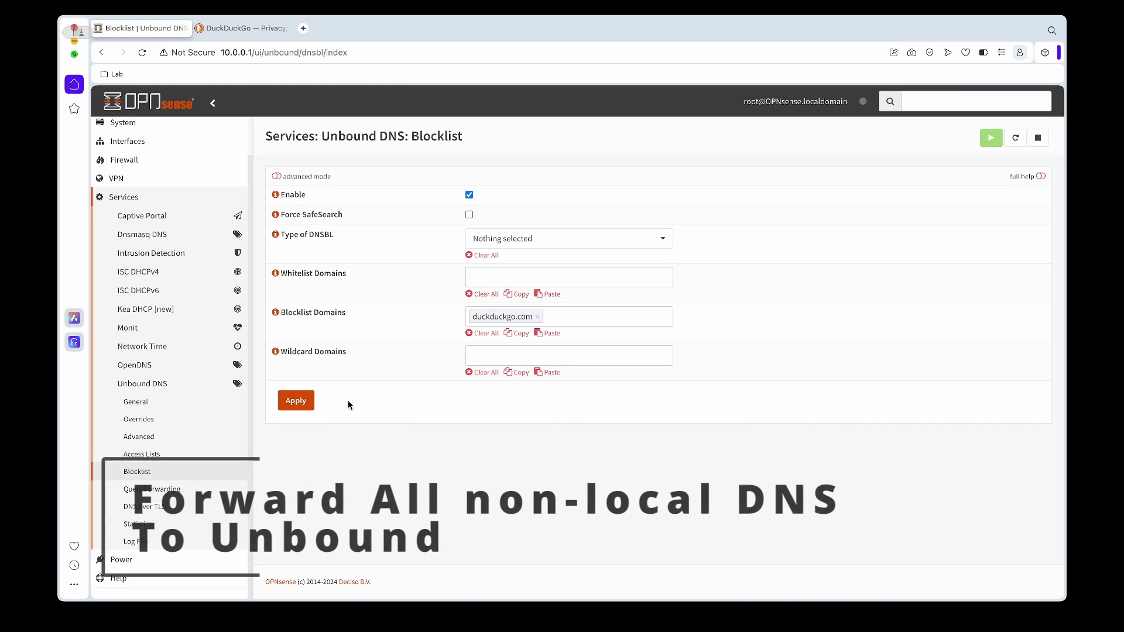
# - Go to Firewall > NAT > Port Forward and start a new rule
pyautogui.scroll(1, 151, 193)
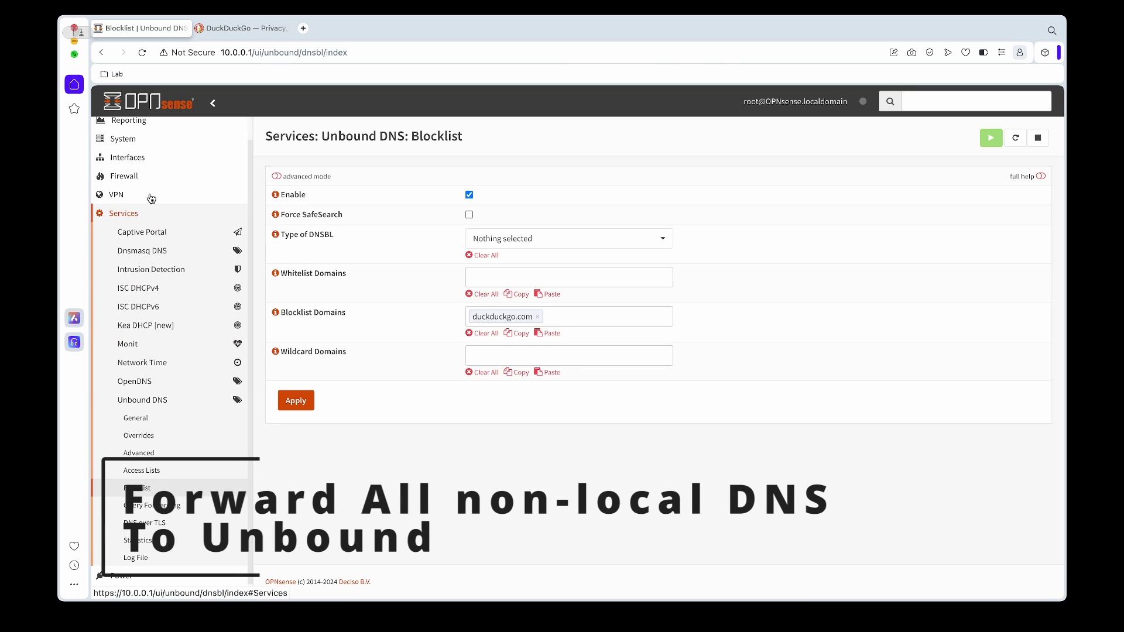
pyautogui.click(154, 181)
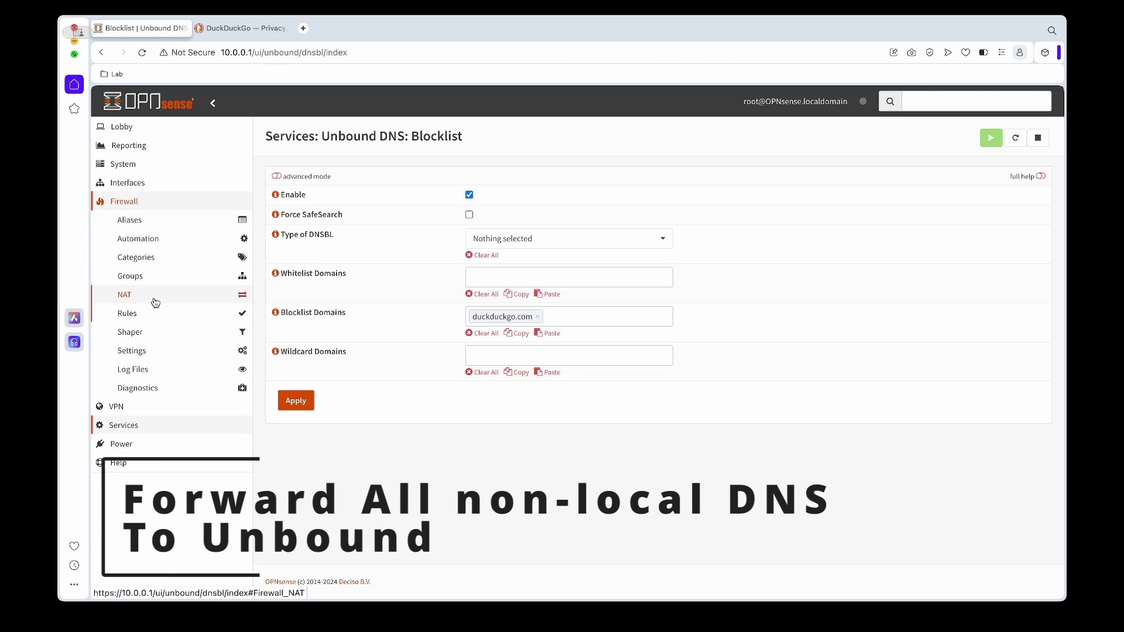
pyautogui.click(155, 295)
pyautogui.click(161, 313)
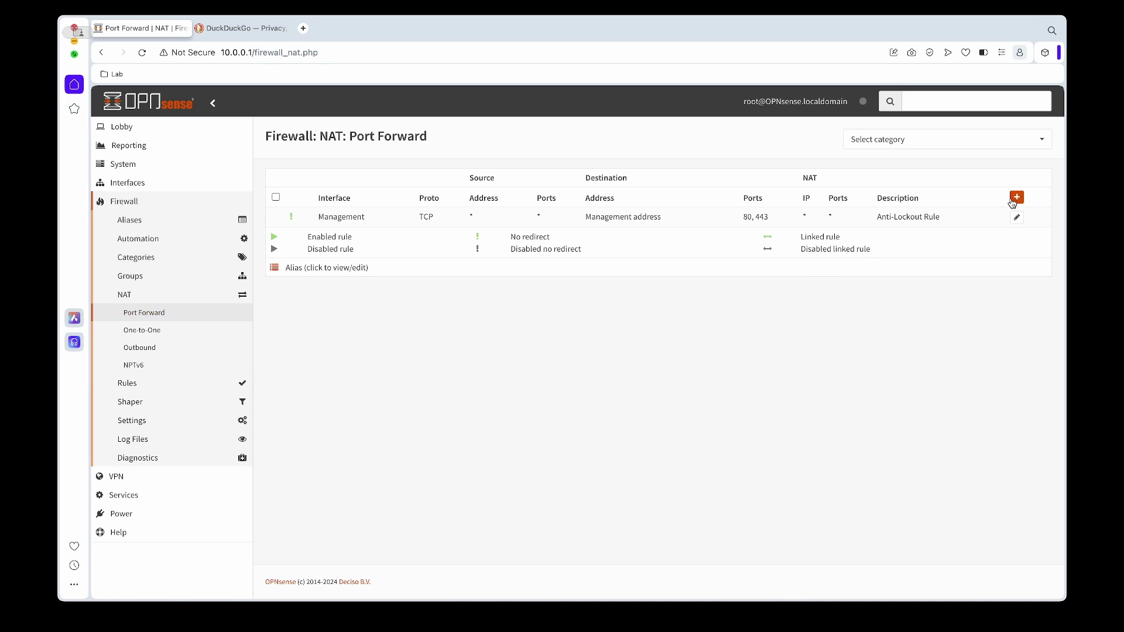
pyautogui.click(1011, 200)
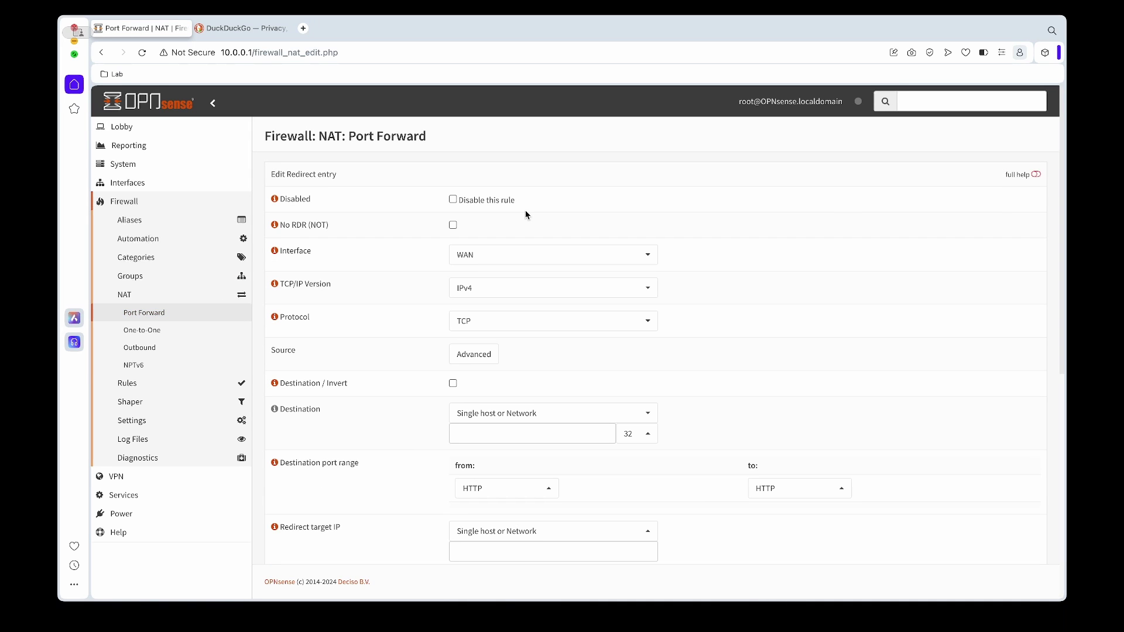
# - Set the rule's interface to Management instead of WAN, with protocol TCP/UDP
pyautogui.scroll(-1, 436, 245)
pyautogui.click(487, 242)
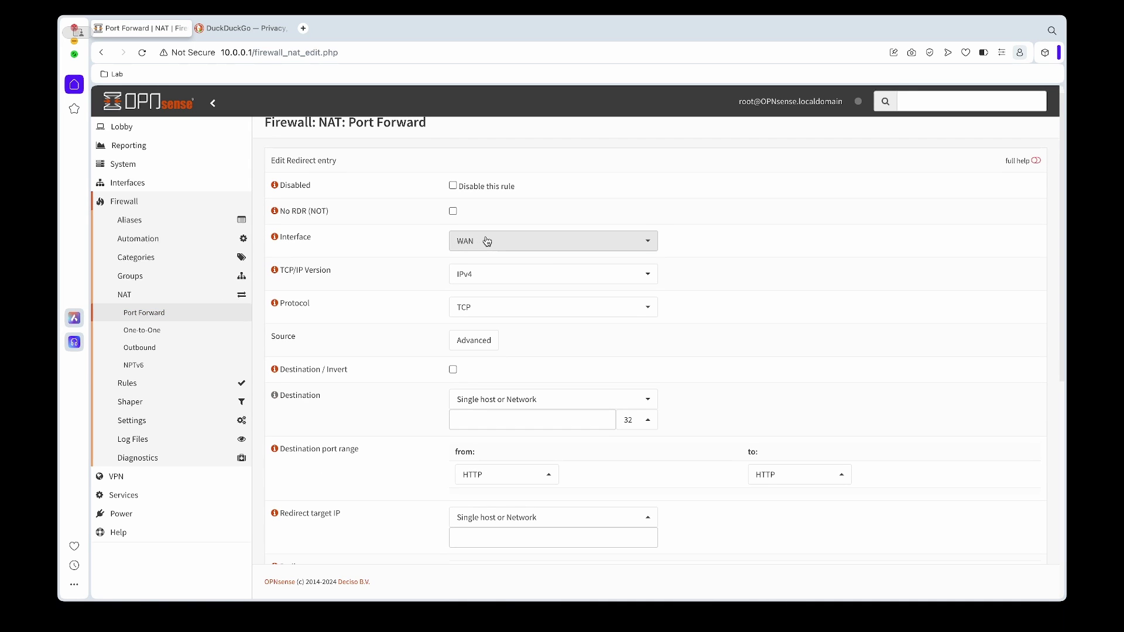
pyautogui.click(502, 305)
pyautogui.click(498, 335)
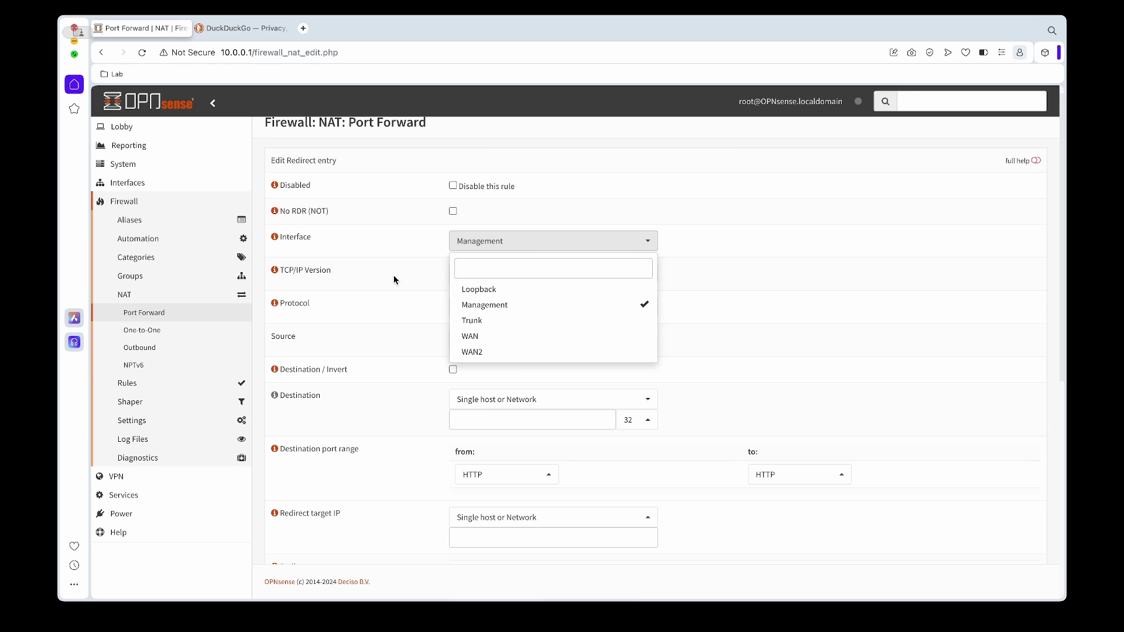
pyautogui.click(393, 280)
pyautogui.scroll(-1, 393, 280)
pyautogui.click(502, 282)
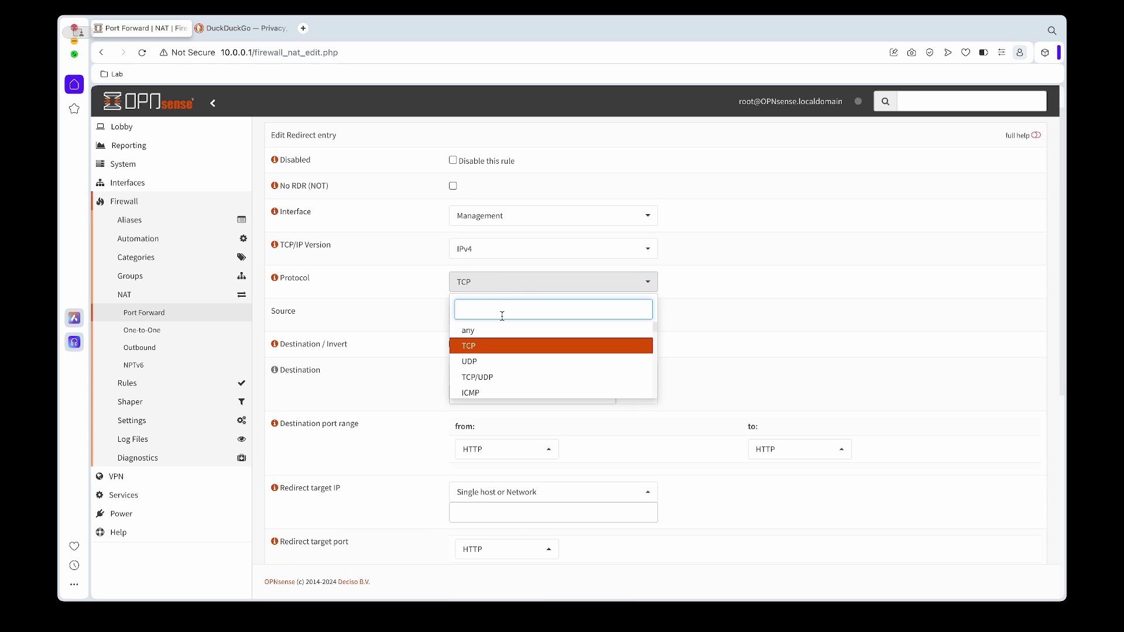
pyautogui.click(493, 377)
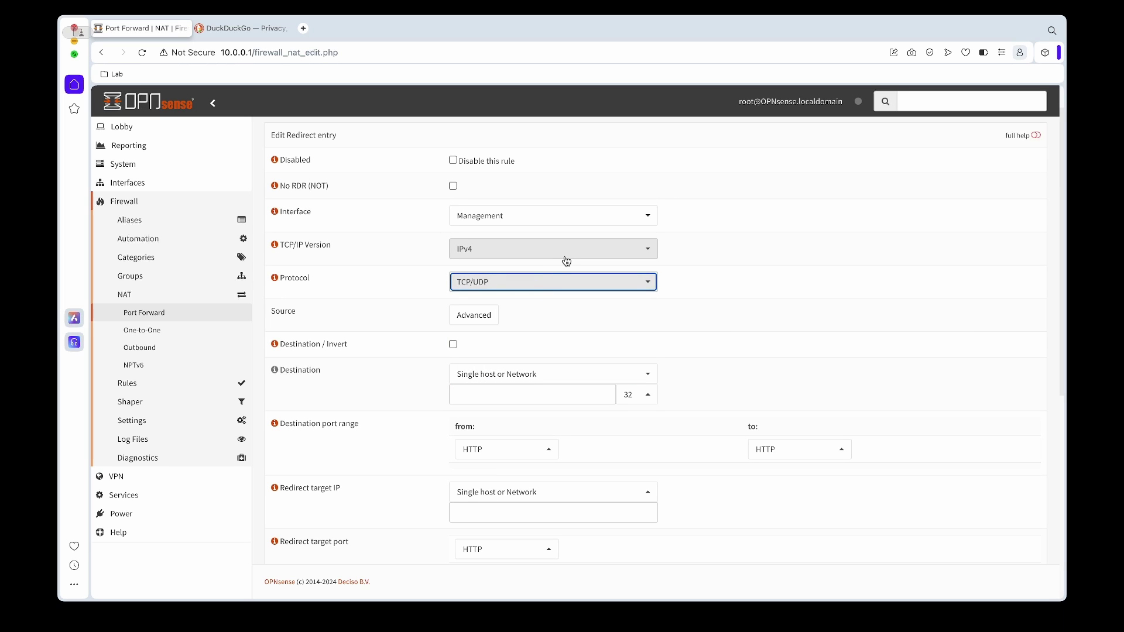
# - Set the rule's source to Management net
pyautogui.scroll(-2, 419, 283)
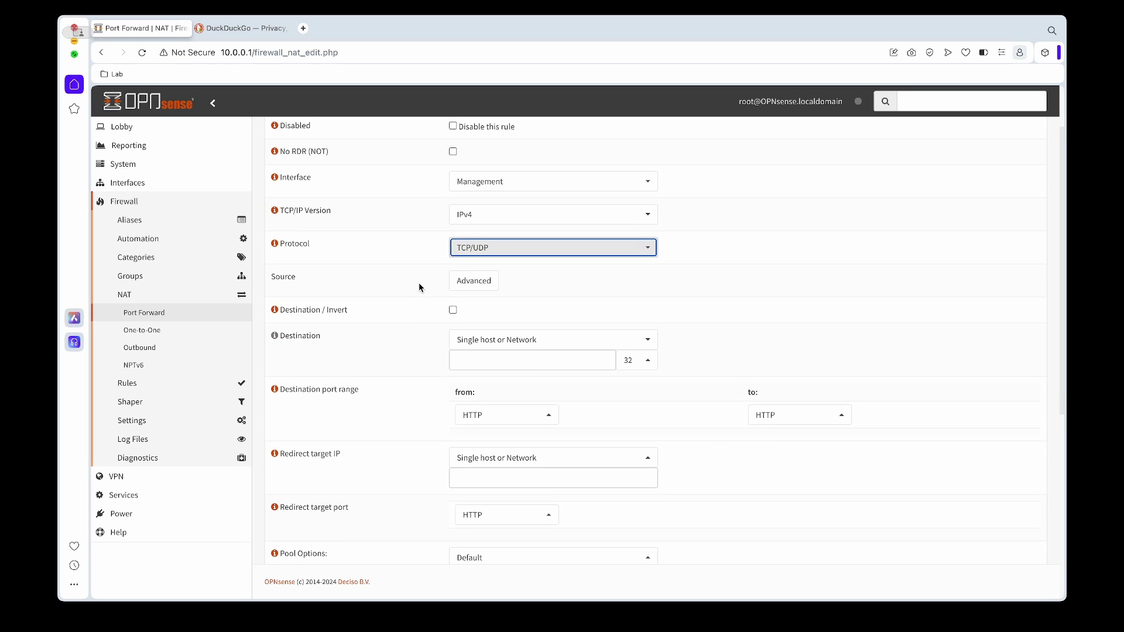
pyautogui.click(459, 265)
pyautogui.click(464, 272)
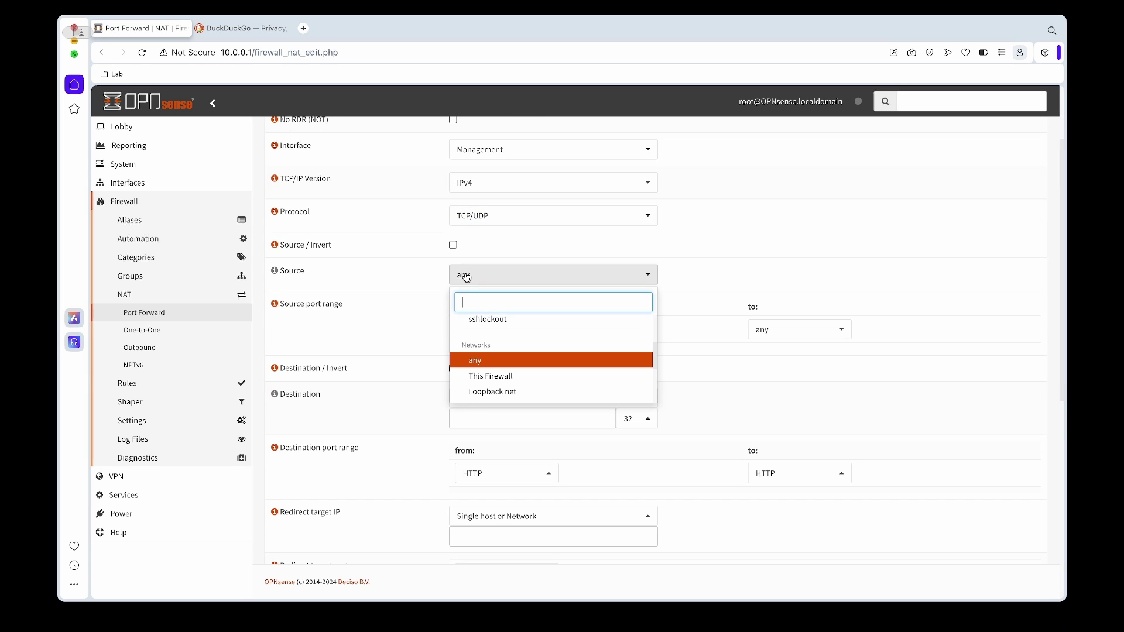
pyautogui.scroll(-1, 538, 391)
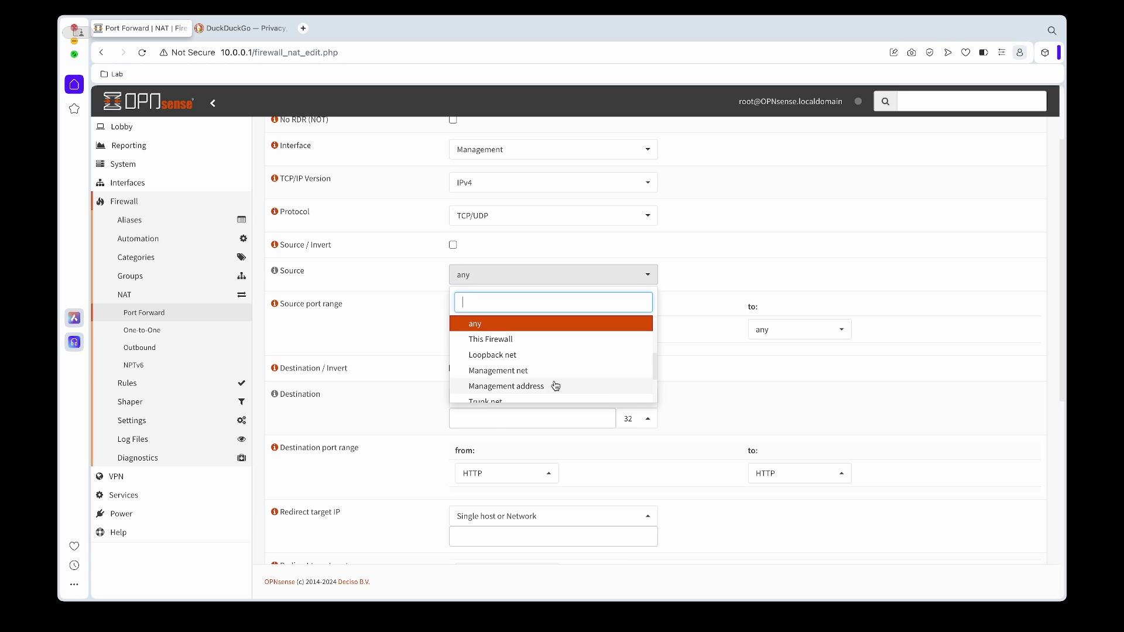
pyautogui.click(539, 376)
# - Invert the destination match and set the destination to Management address
pyautogui.scroll(-1, 423, 292)
pyautogui.scroll(-3, 436, 302)
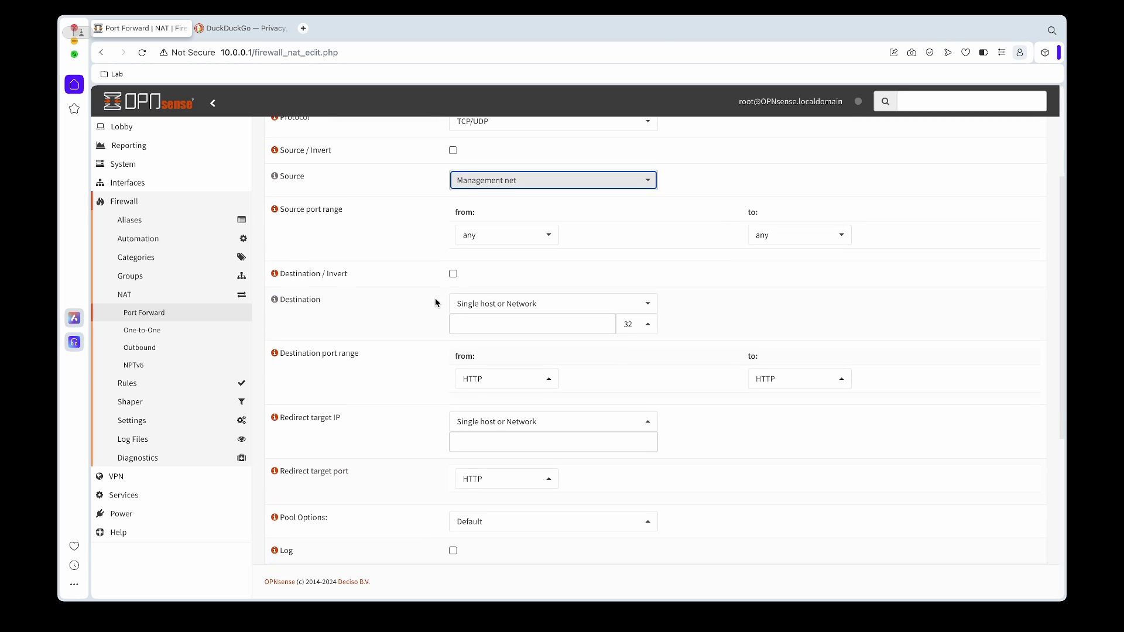
pyautogui.click(453, 267)
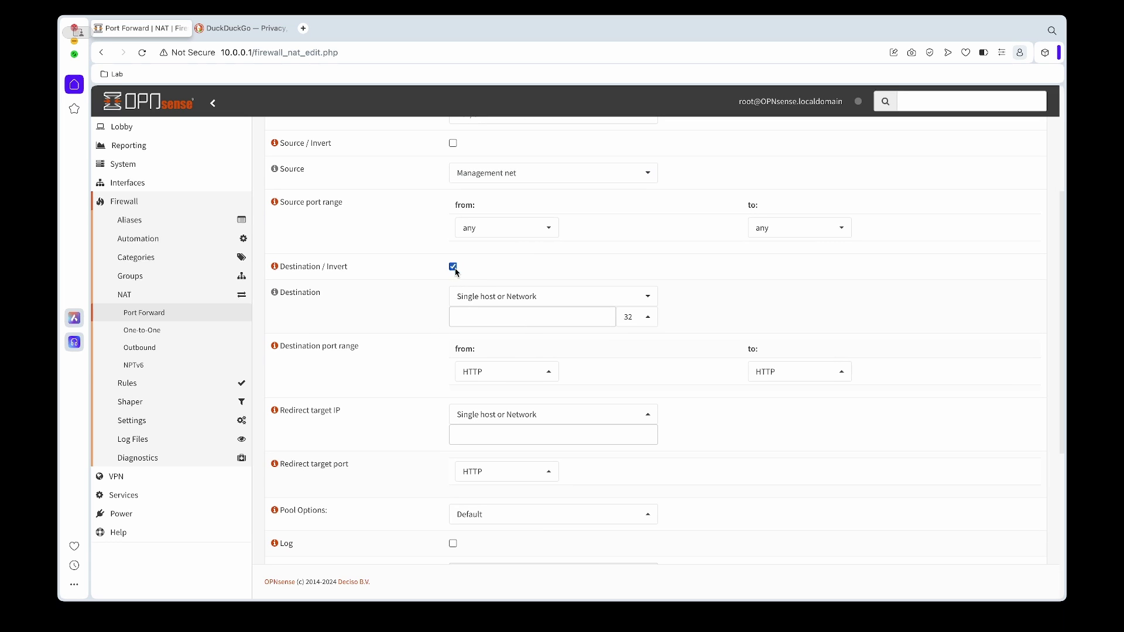
pyautogui.click(490, 301)
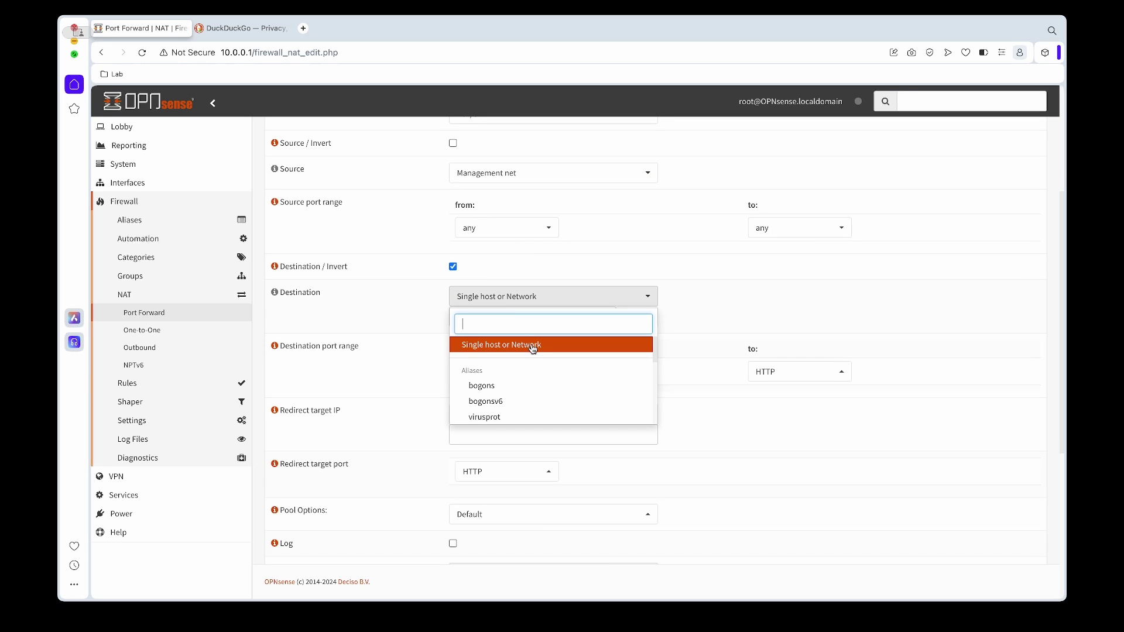
pyautogui.scroll(-5, 533, 350)
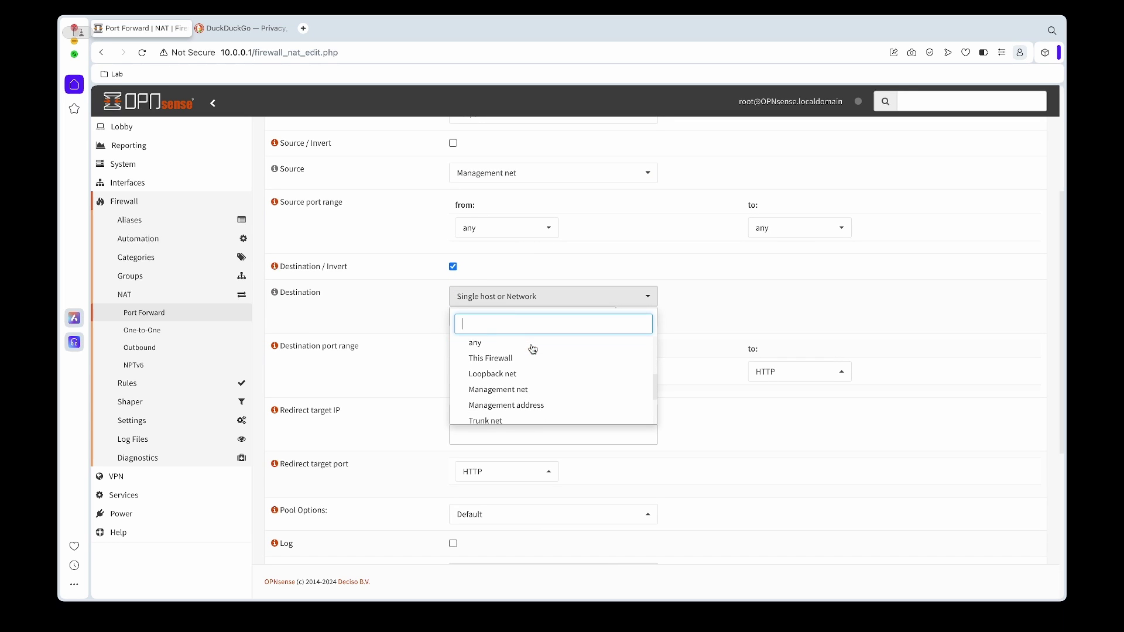
pyautogui.click(522, 380)
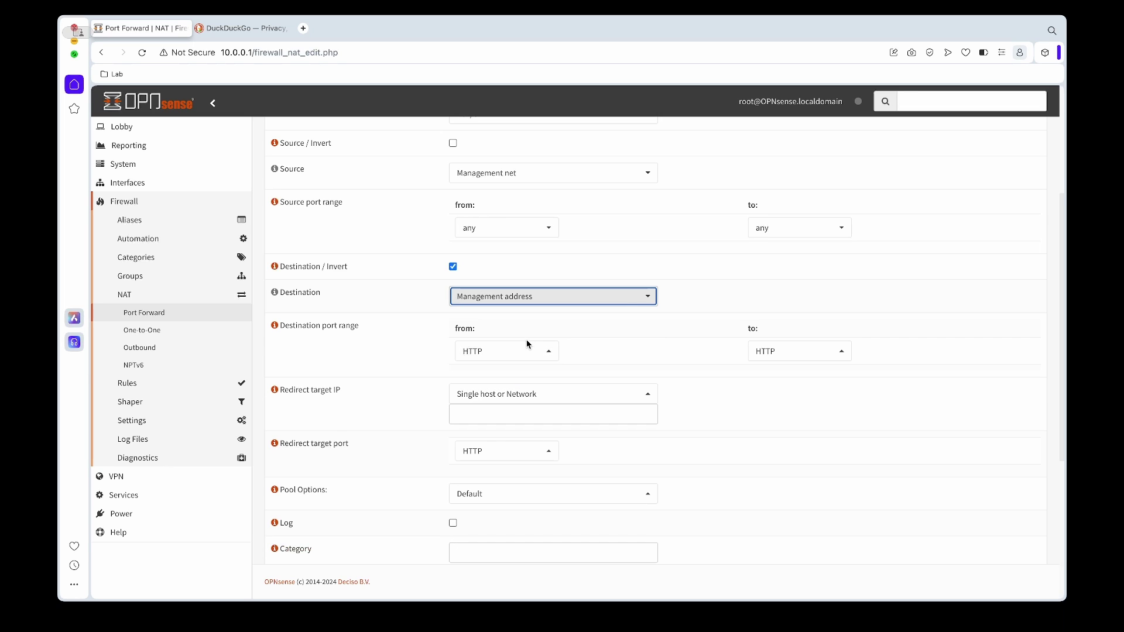
# - Set the destination port range to DNS and the redirect target IP to 127.0.0.1
pyautogui.click(527, 350)
pyautogui.write('dn')
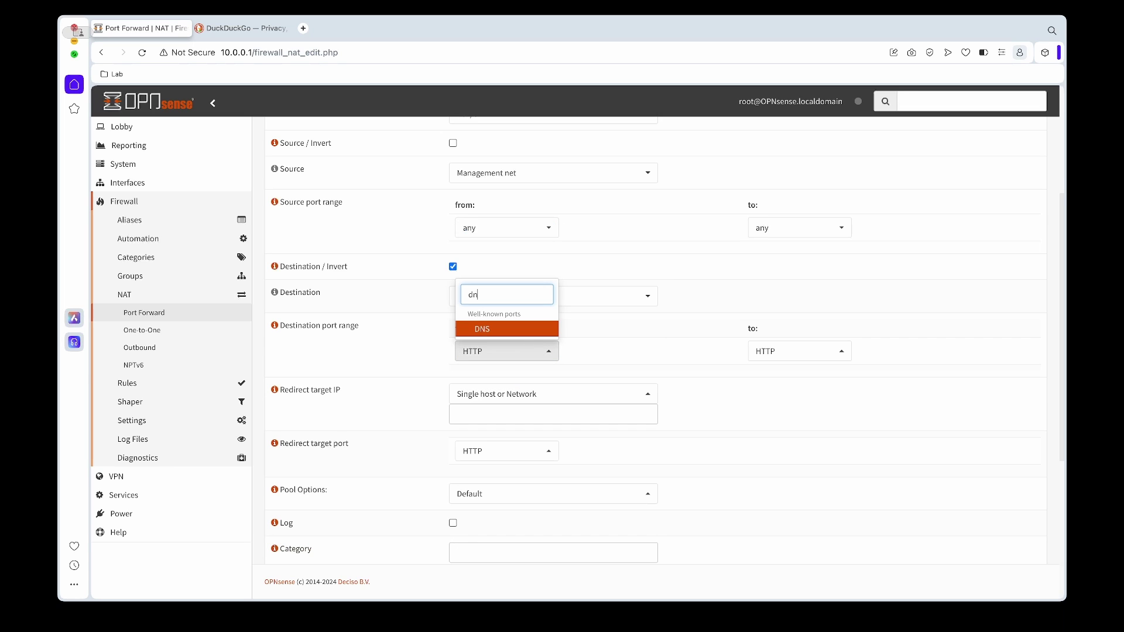
pyautogui.click(539, 331)
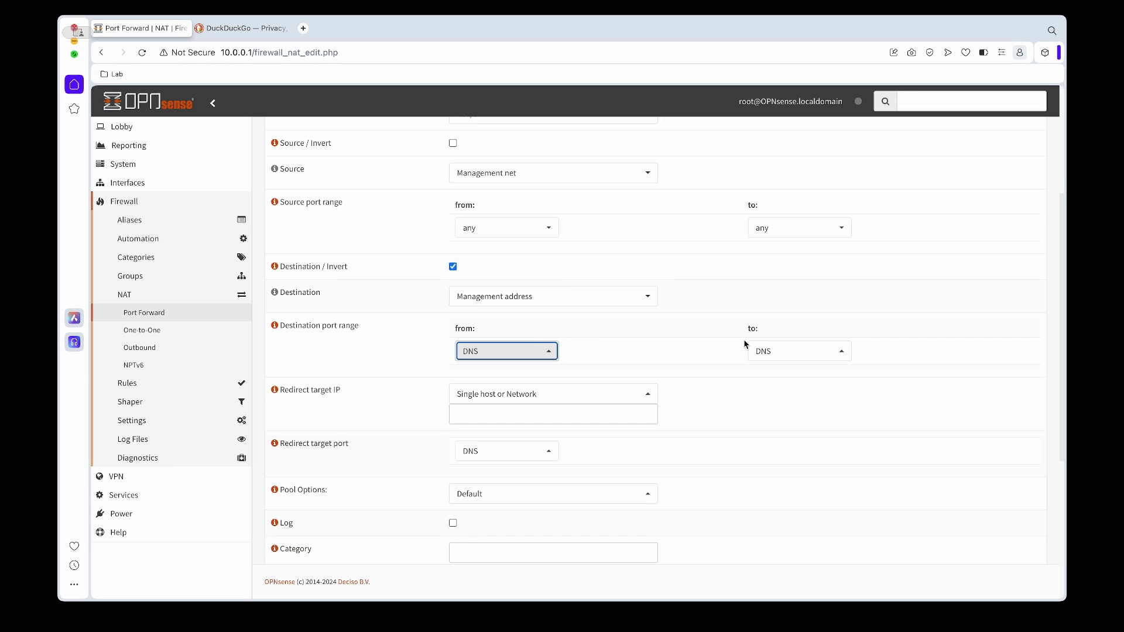
pyautogui.scroll(-2, 589, 347)
pyautogui.click(573, 359)
pyautogui.write('127.0.0.1')
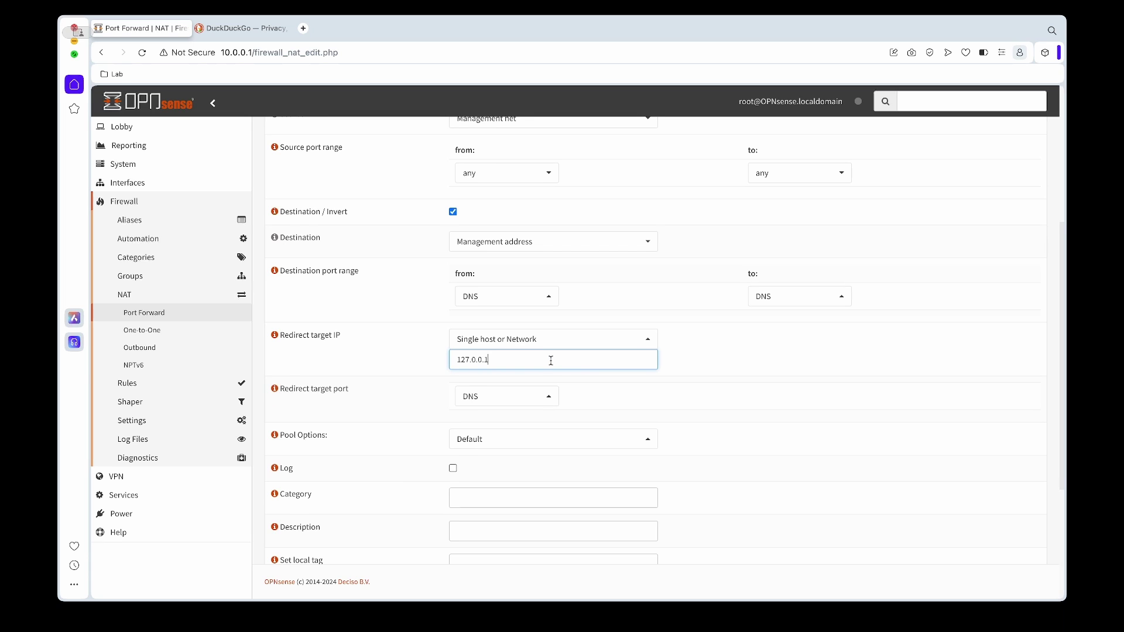
# - Enable logging, describe the rule 'Redirect non-local DNS to Local', and save it
pyautogui.scroll(-2, 375, 370)
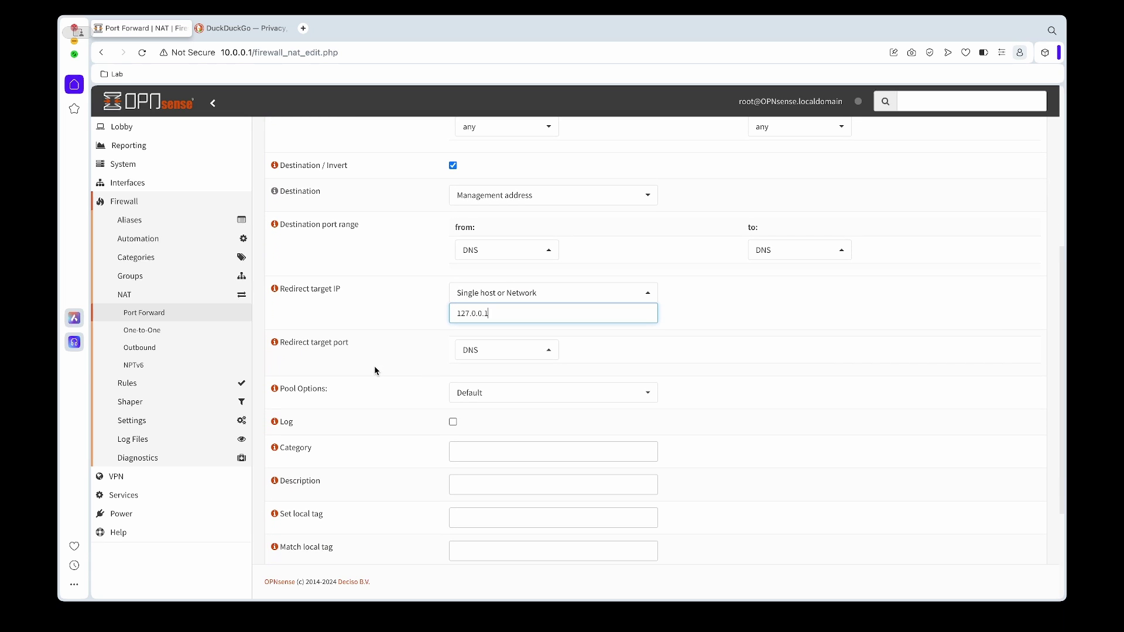
pyautogui.scroll(-1, 375, 371)
pyautogui.click(451, 399)
pyautogui.scroll(-3, 443, 402)
pyautogui.click(472, 398)
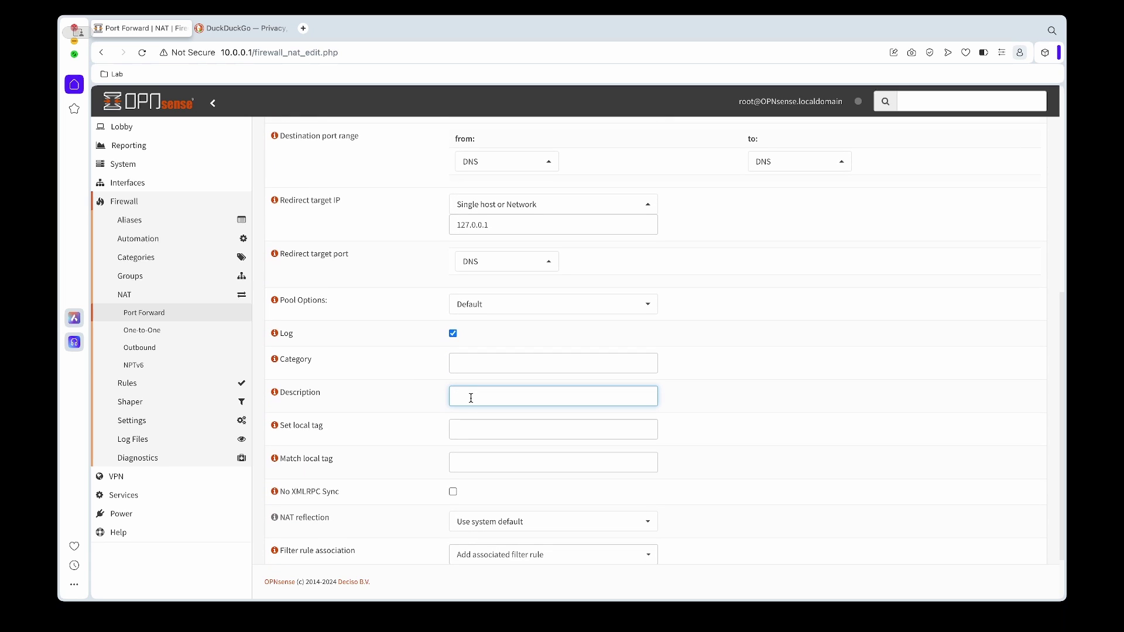
pyautogui.write('Redire')
pyautogui.write('al DNS to Local')
pyautogui.scroll(-1, 412, 401)
pyautogui.scroll(-3, 412, 402)
pyautogui.click(459, 539)
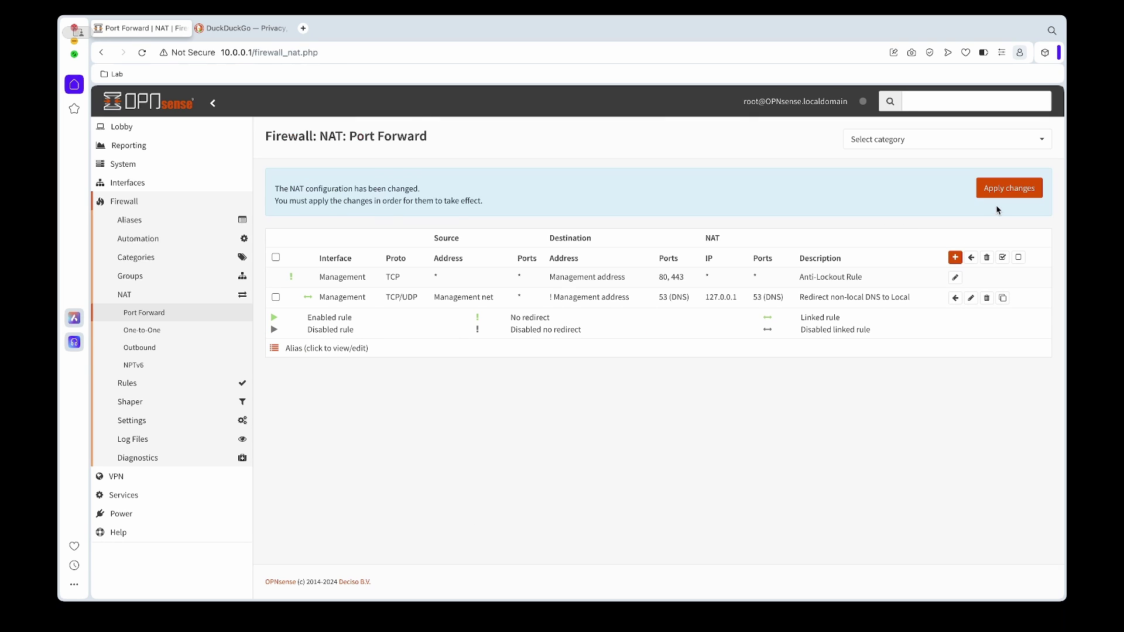
# - Apply the pending port forward NAT changes
pyautogui.click(1006, 187)
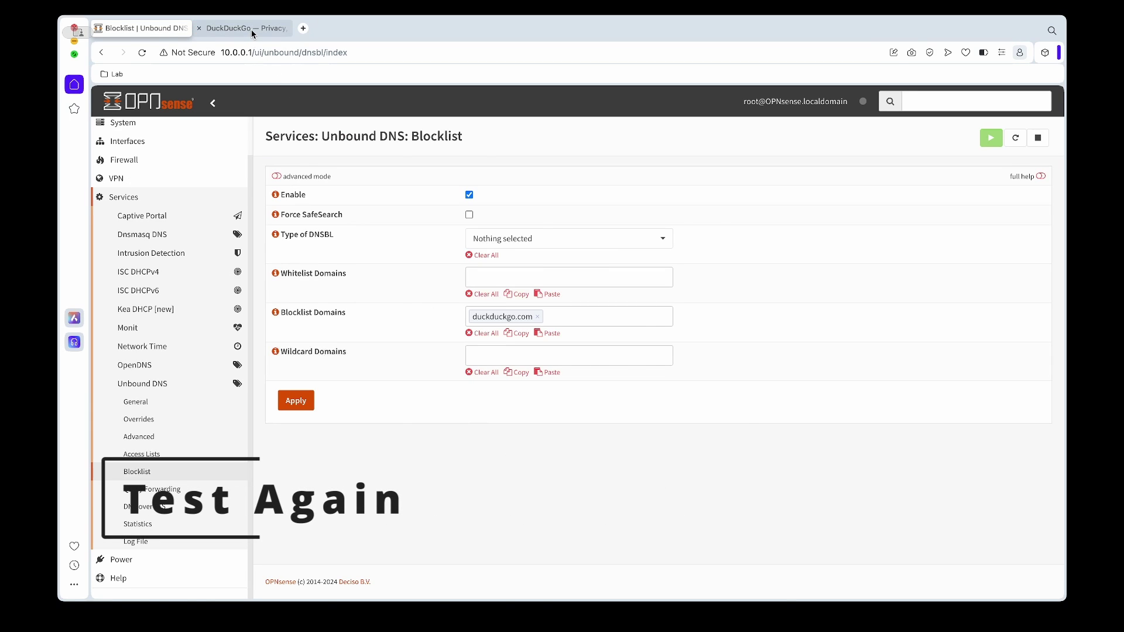
# - Reload DuckDuckGo, then test google.com with a 'yay' search in a new tab and close it
pyautogui.click(251, 29)
pyautogui.press('super+r')
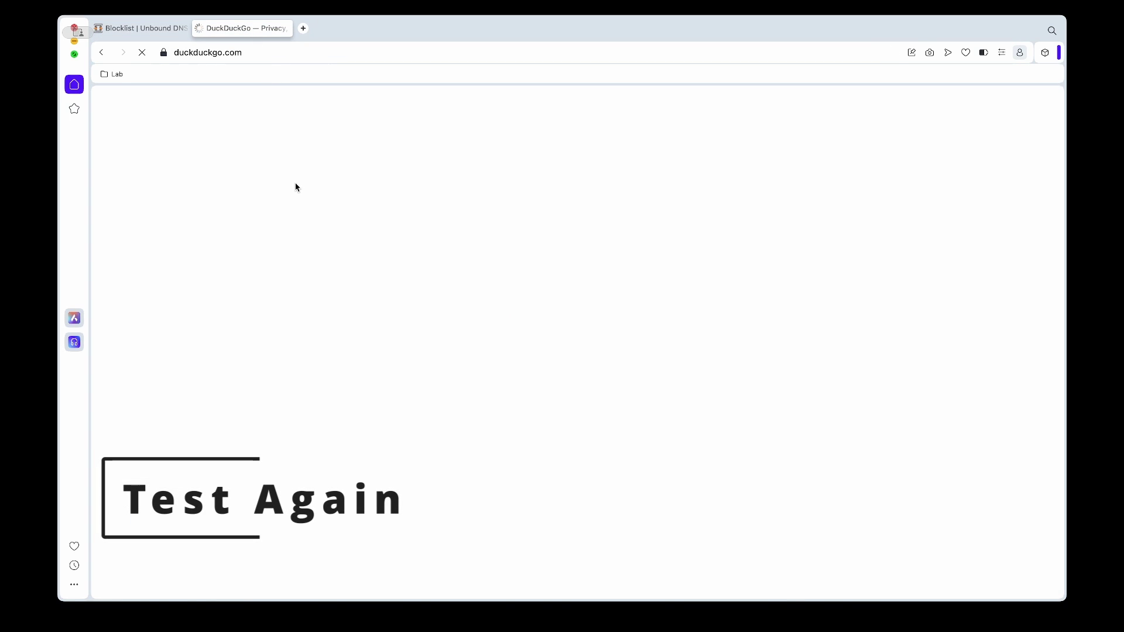
pyautogui.click(303, 28)
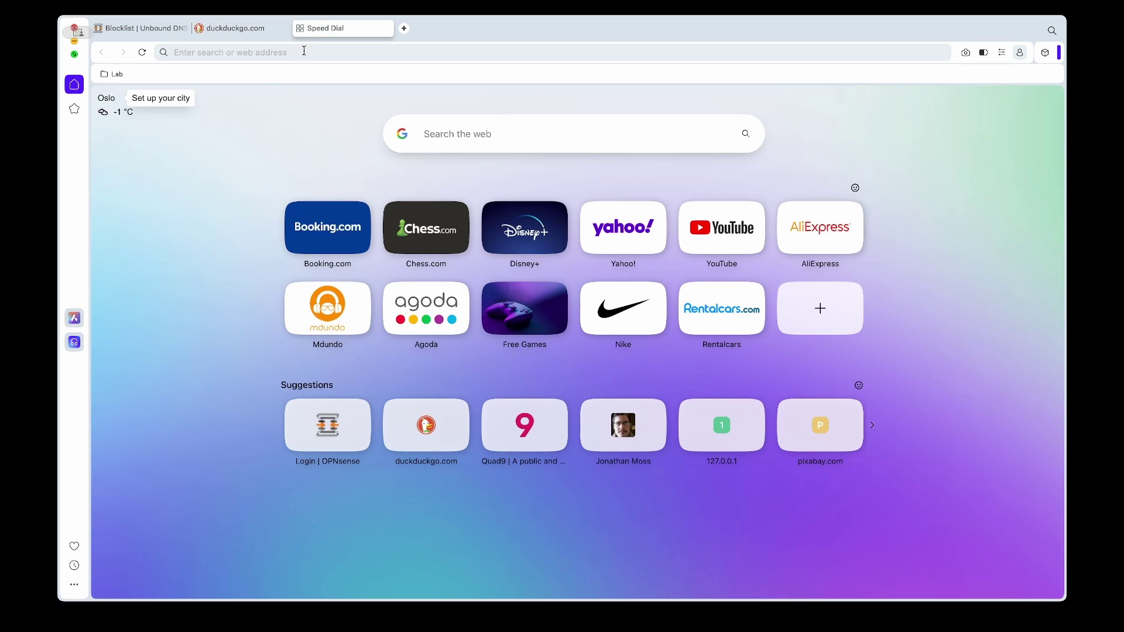
pyautogui.write('googl')
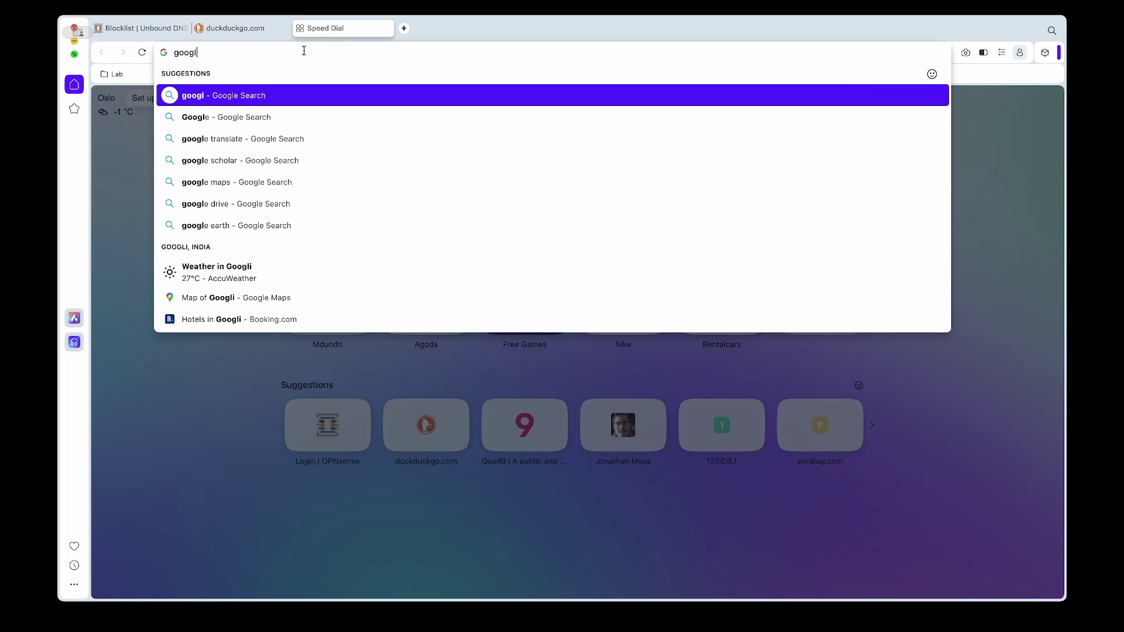
pyautogui.write('e.com')
pyautogui.press('Return')
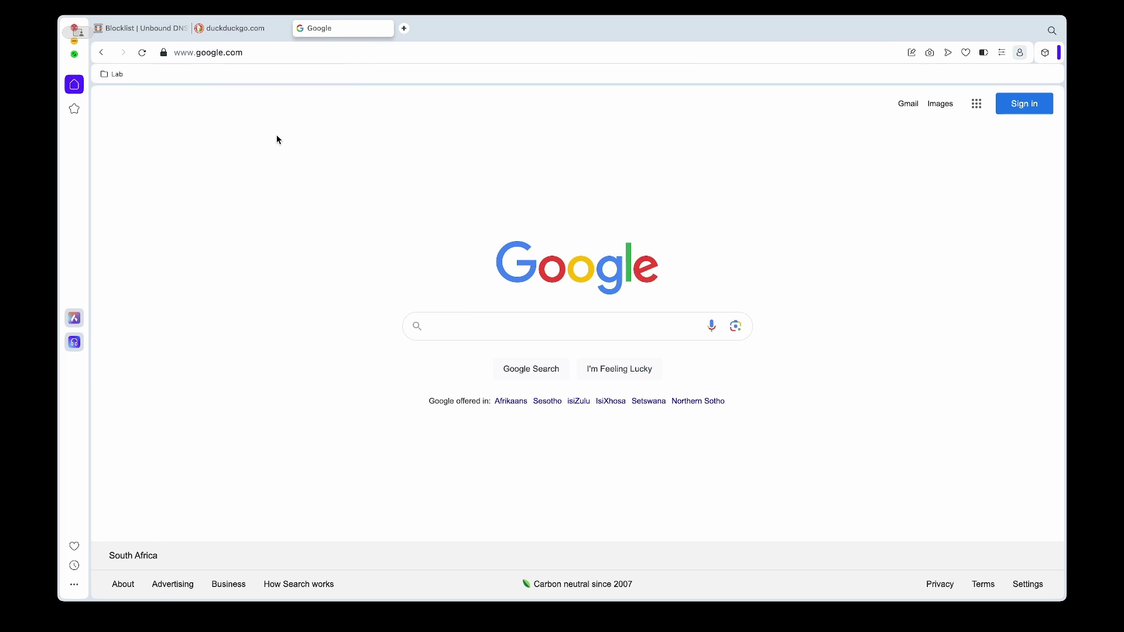
pyautogui.write('yay')
pyautogui.press('Return')
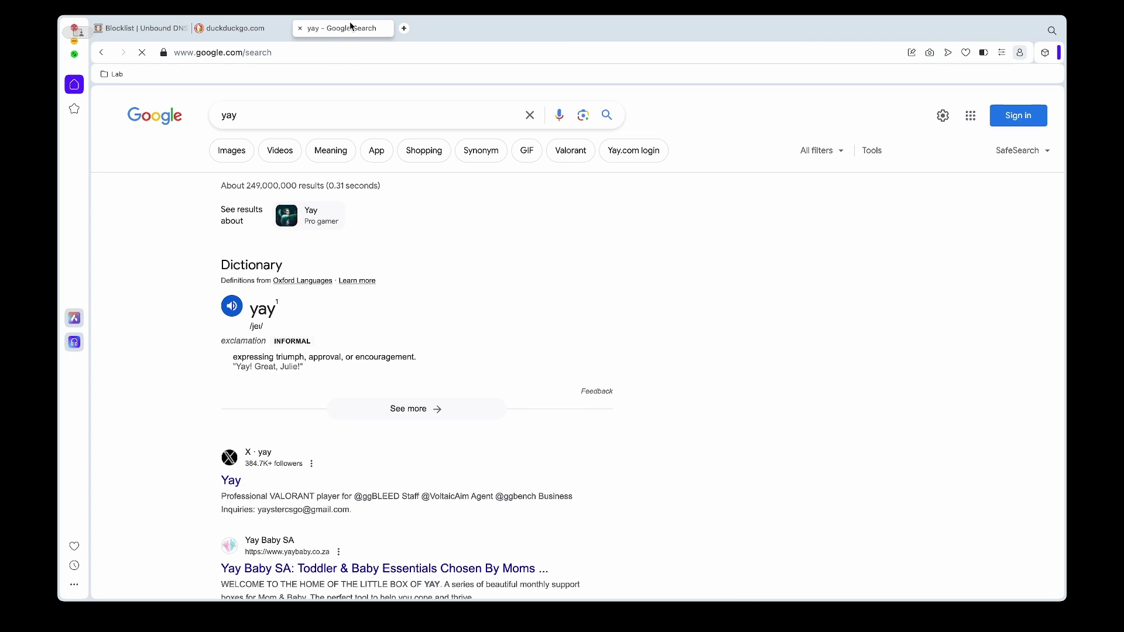
pyautogui.click(300, 28)
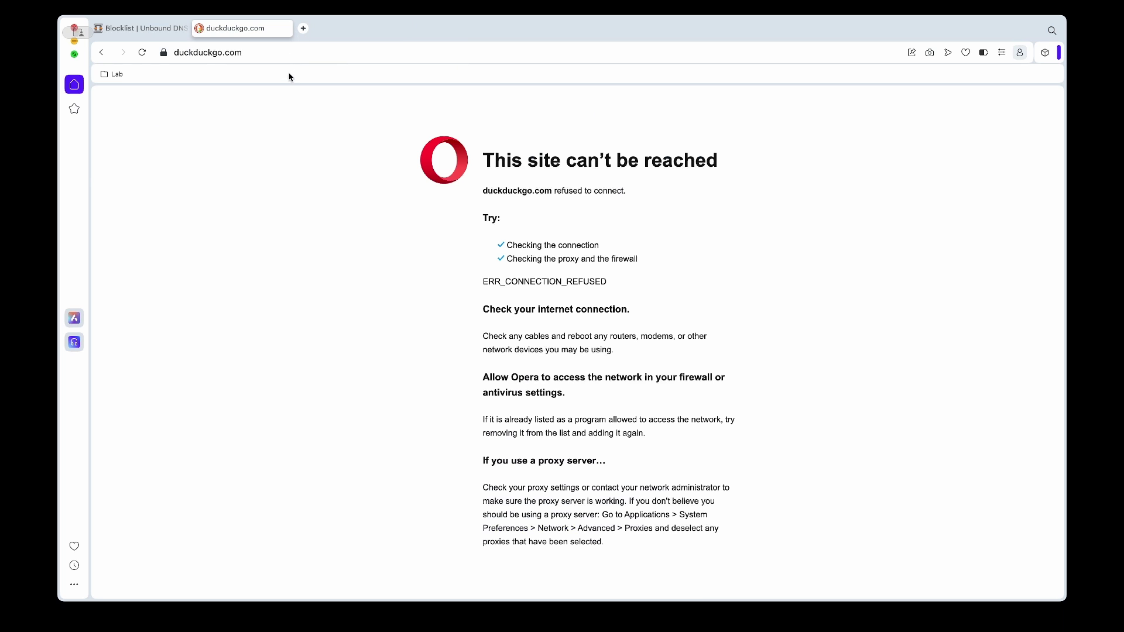
# - Remove duckduckgo.com from the Unbound blocklist domains, apply, and return to the DuckDuckGo tab
pyautogui.click(142, 53)
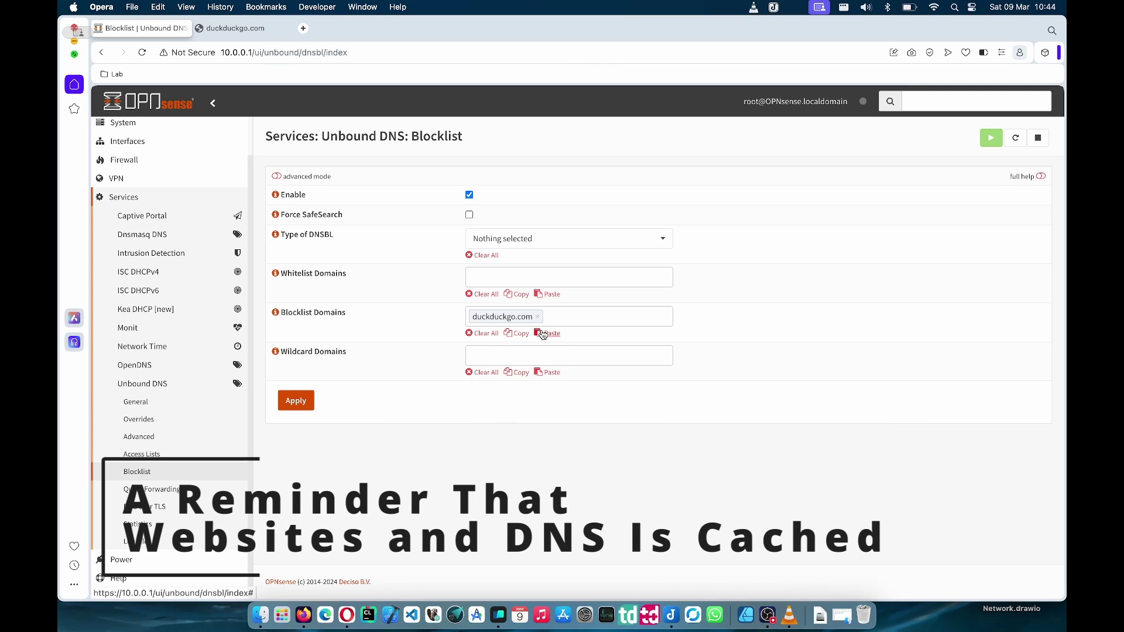
pyautogui.click(537, 317)
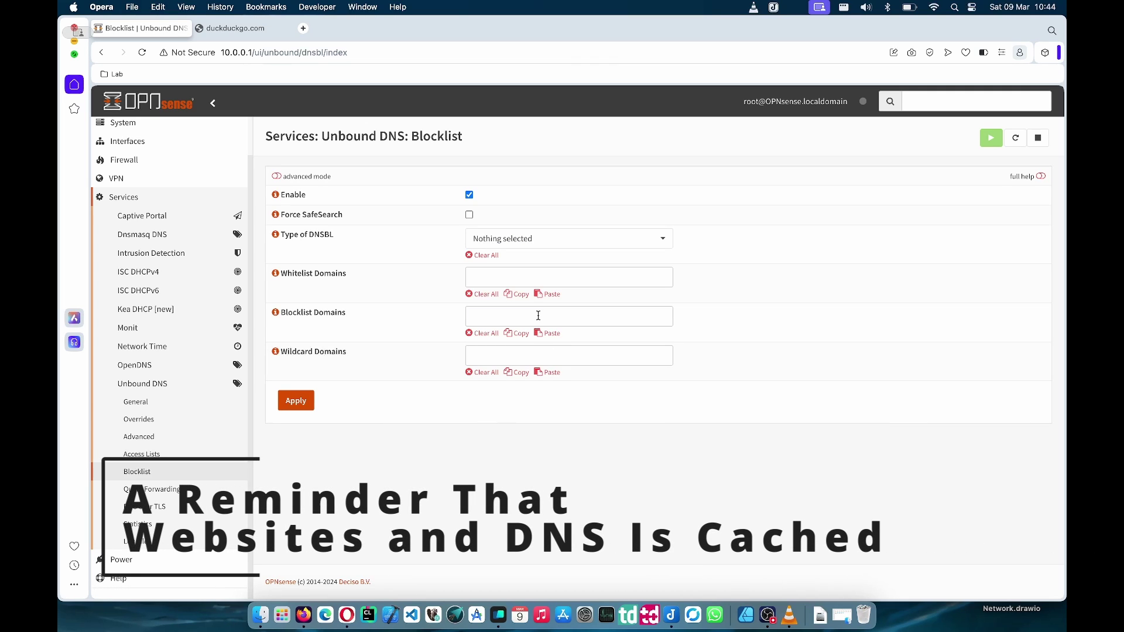
pyautogui.click(305, 404)
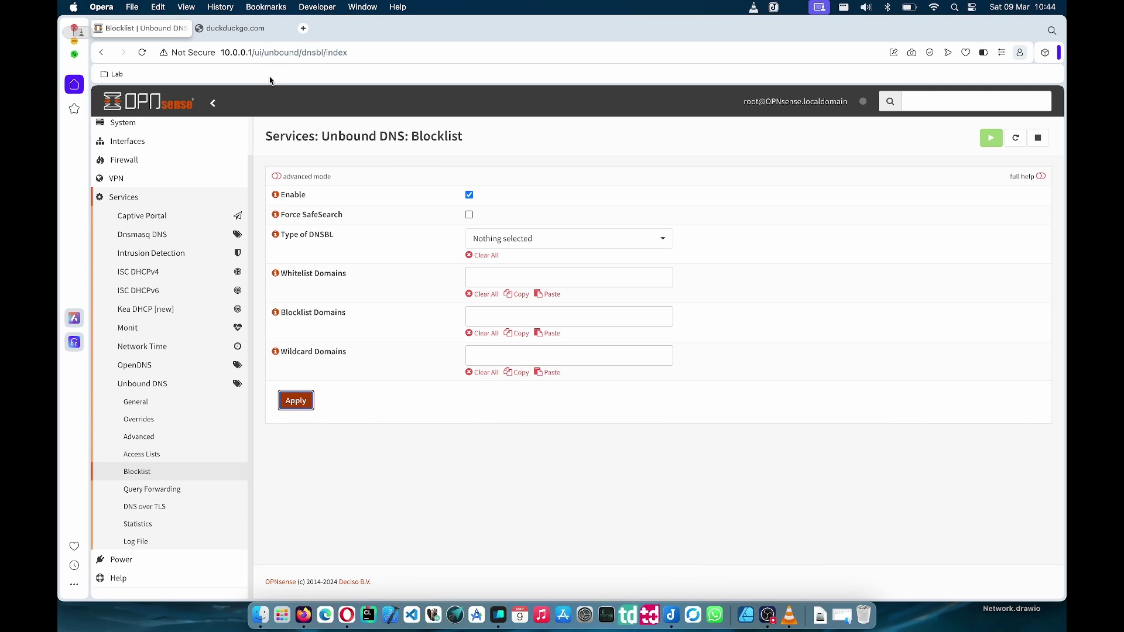
pyautogui.click(248, 28)
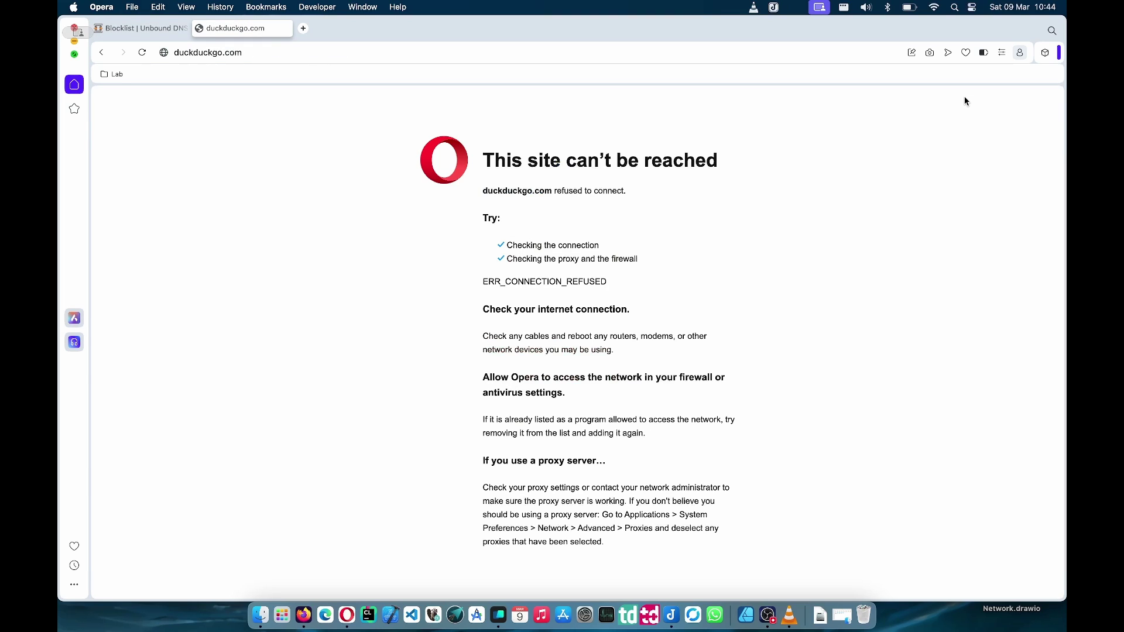
# - Clear Opera's last-hour browsing data via Privacy & security, then reload duckduckgo.com
pyautogui.click(142, 53)
pyautogui.click(1002, 52)
pyautogui.scroll(-10, 938, 350)
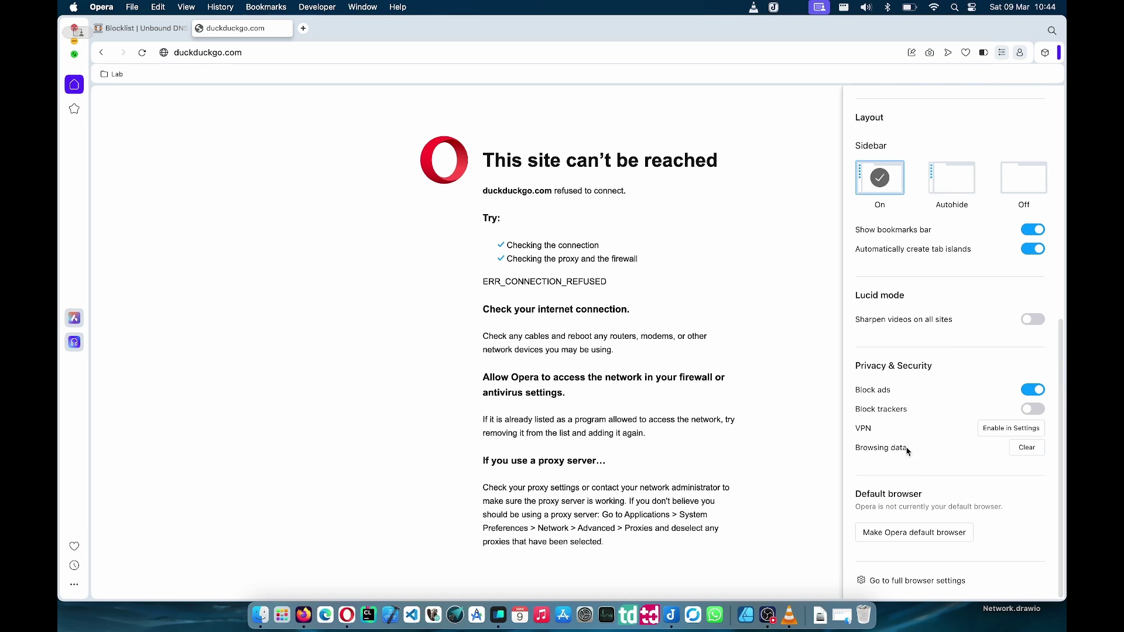
pyautogui.click(892, 581)
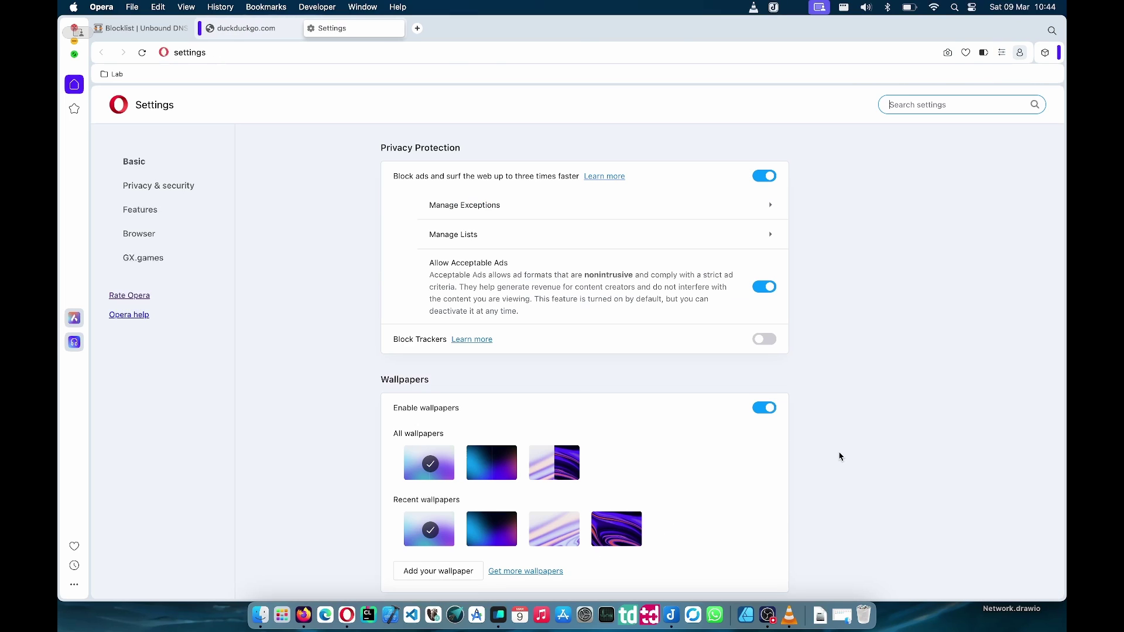
pyautogui.click(177, 186)
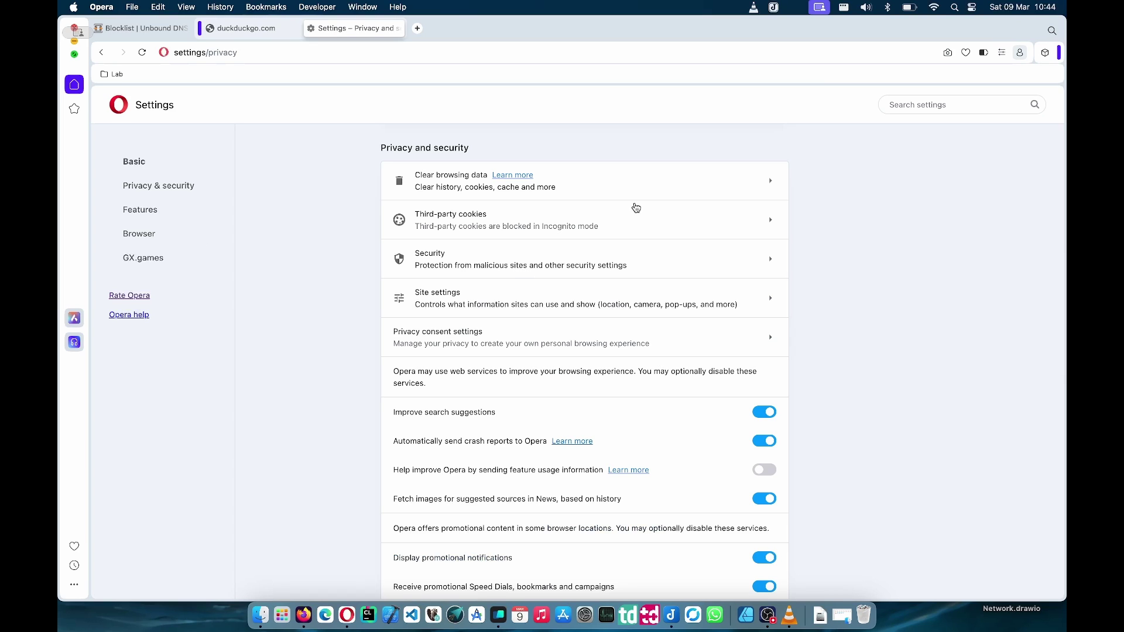
pyautogui.click(657, 192)
pyautogui.click(595, 269)
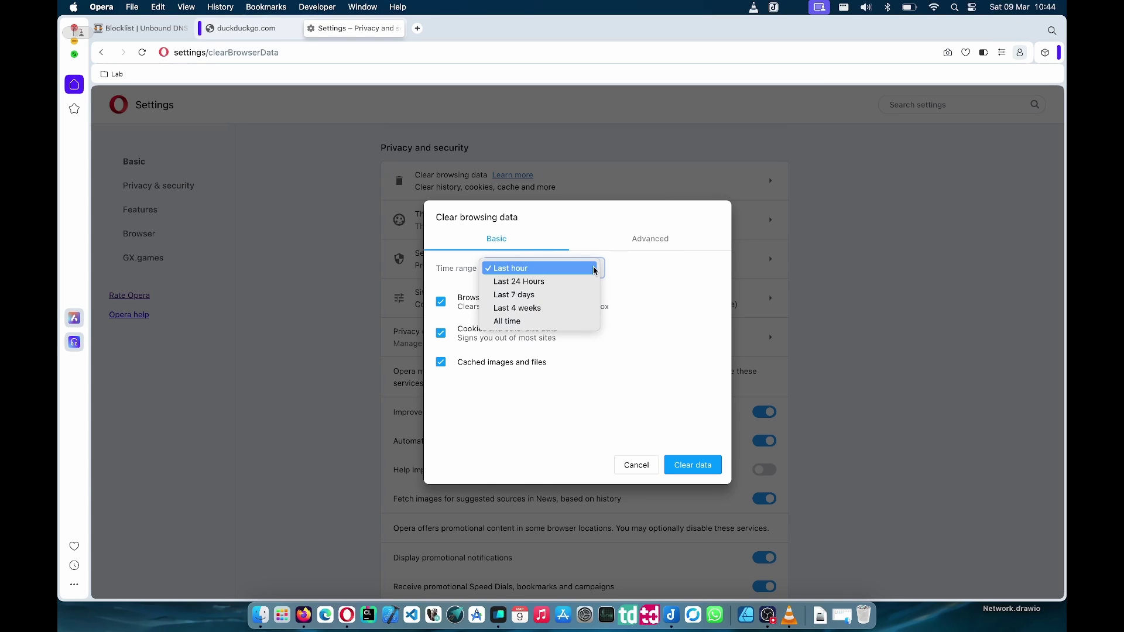
pyautogui.click(595, 269)
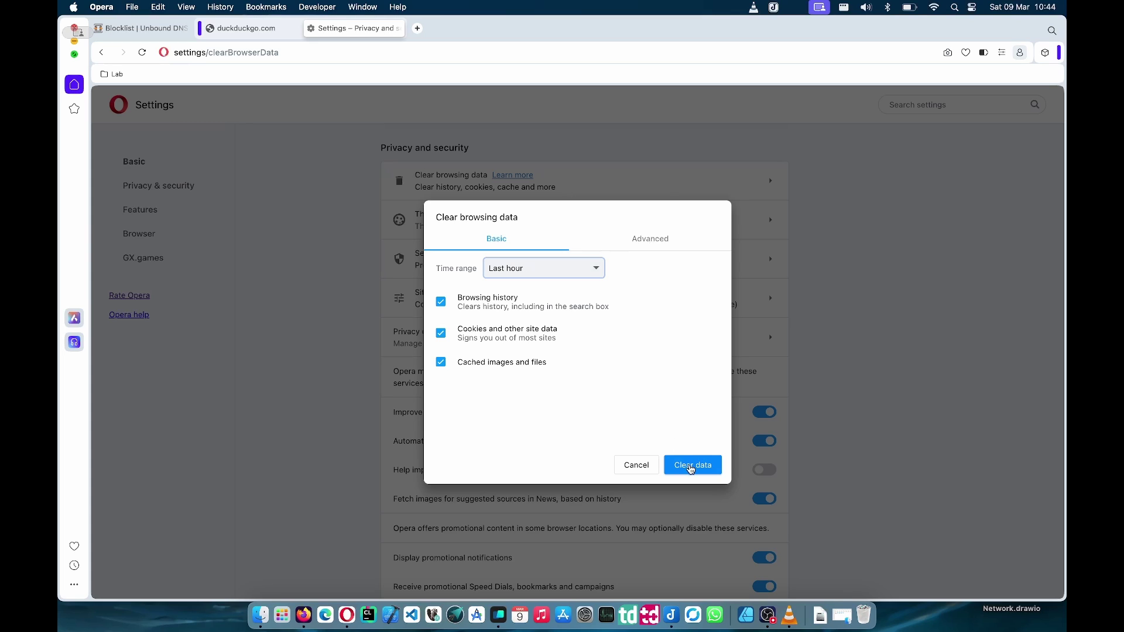
pyautogui.click(691, 466)
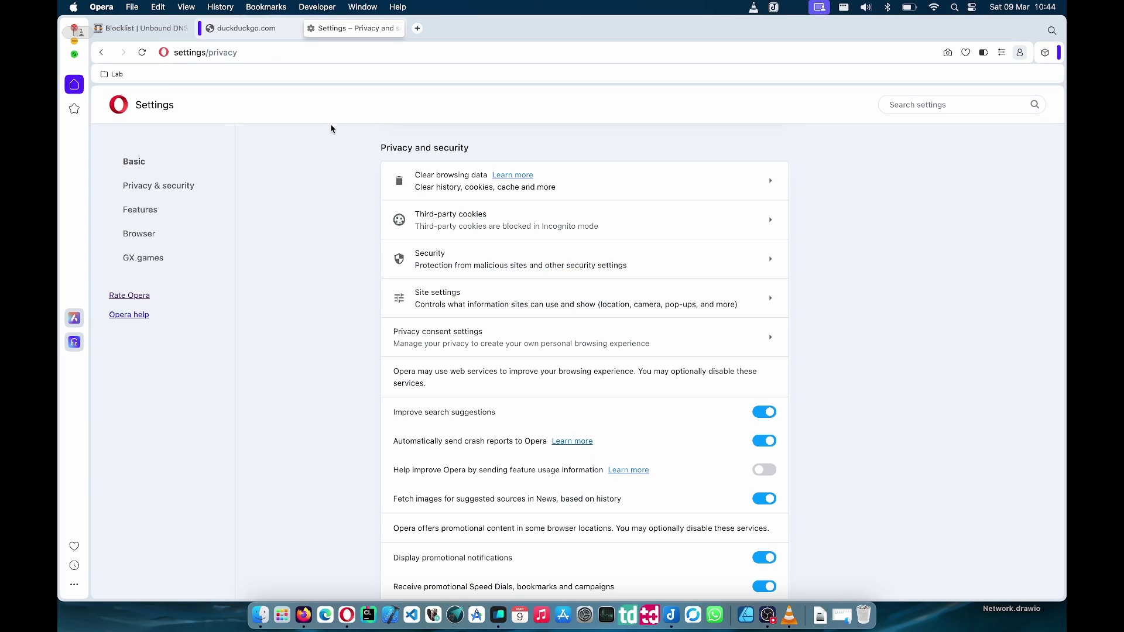
pyautogui.click(267, 32)
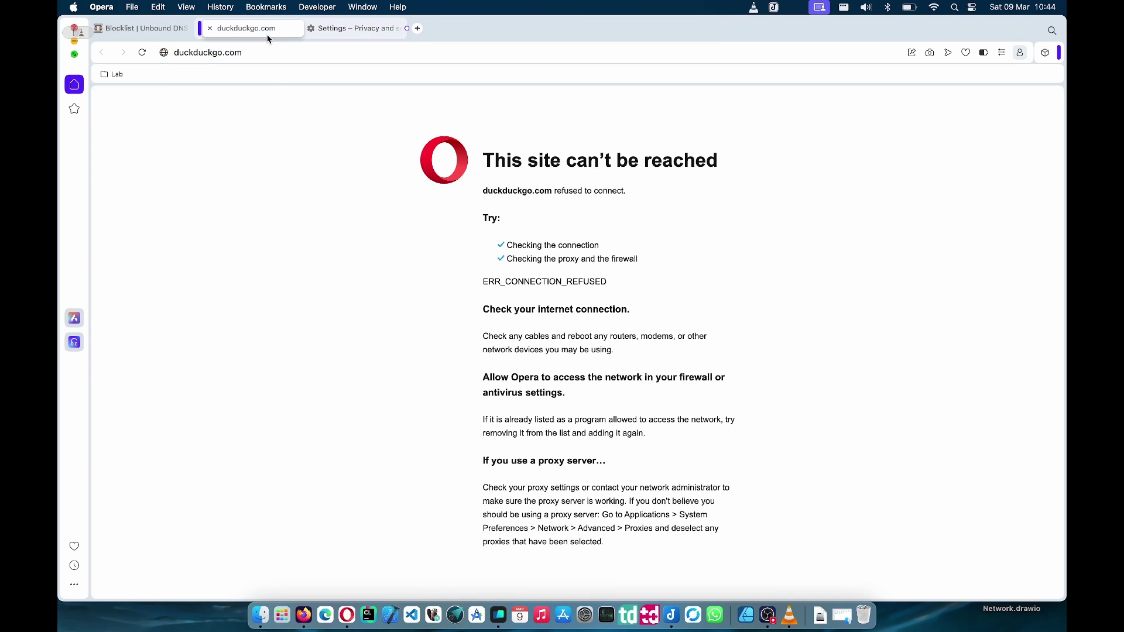
pyautogui.click(141, 57)
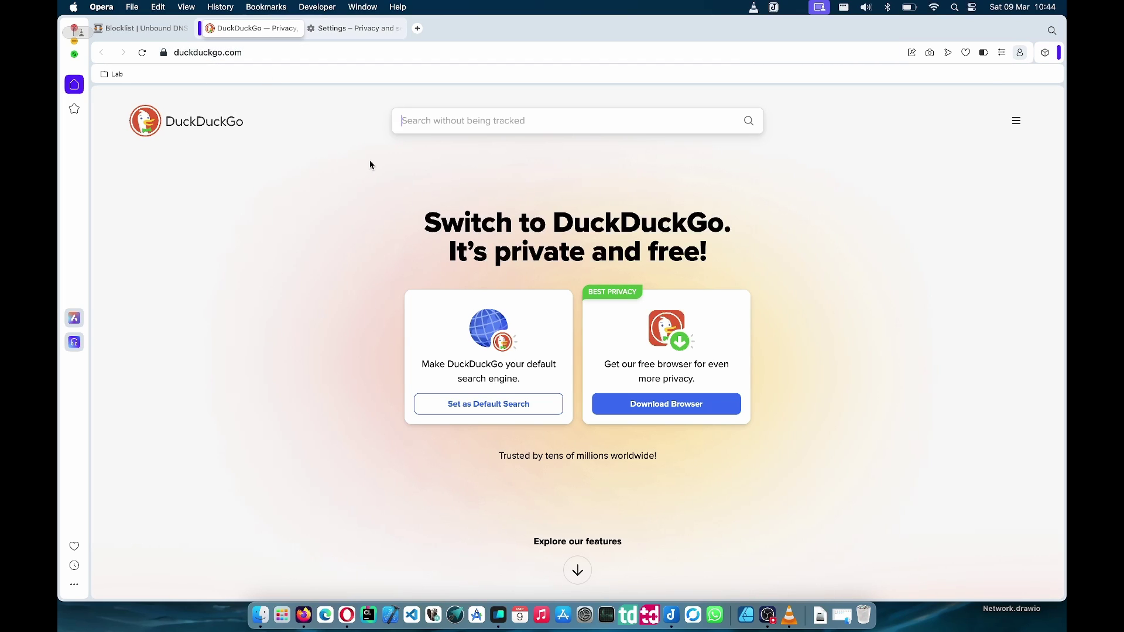
# - Open Unbound DNS Access Lists, proceed past the 10.0.0.1 certificate warning, and enter the login credentials
pyautogui.click(157, 29)
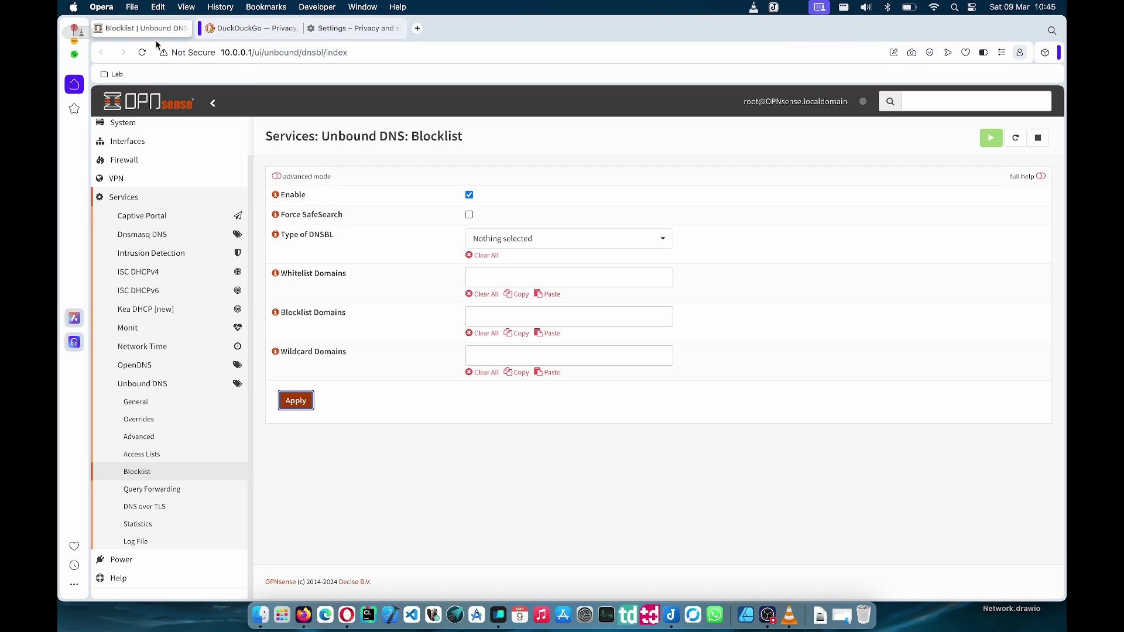
pyautogui.click(163, 457)
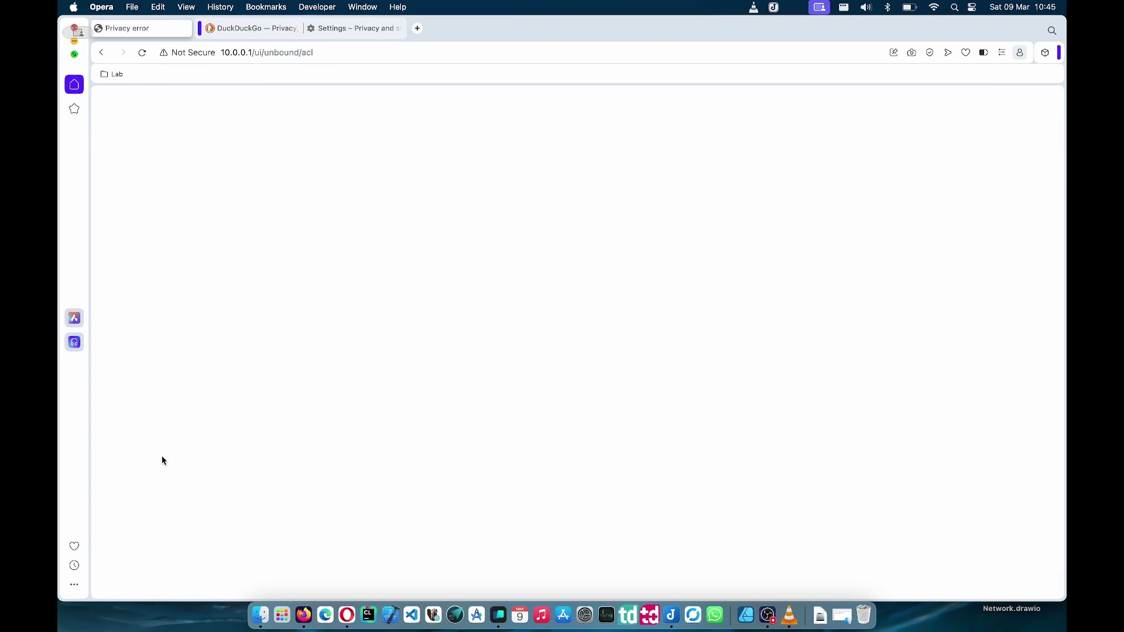
pyautogui.click(527, 417)
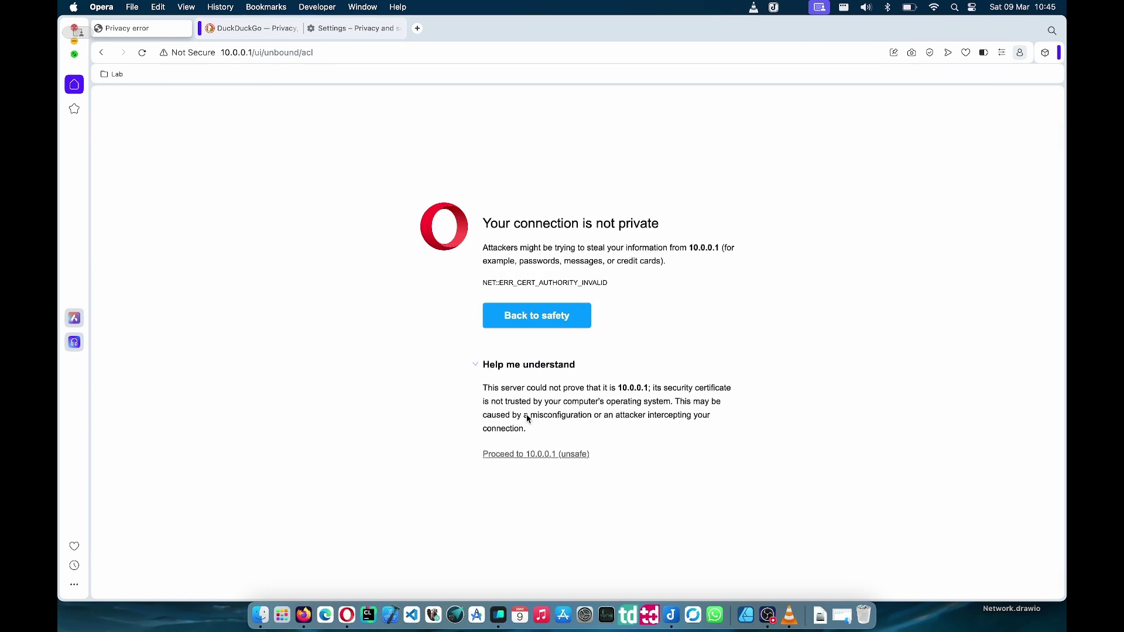
pyautogui.click(526, 455)
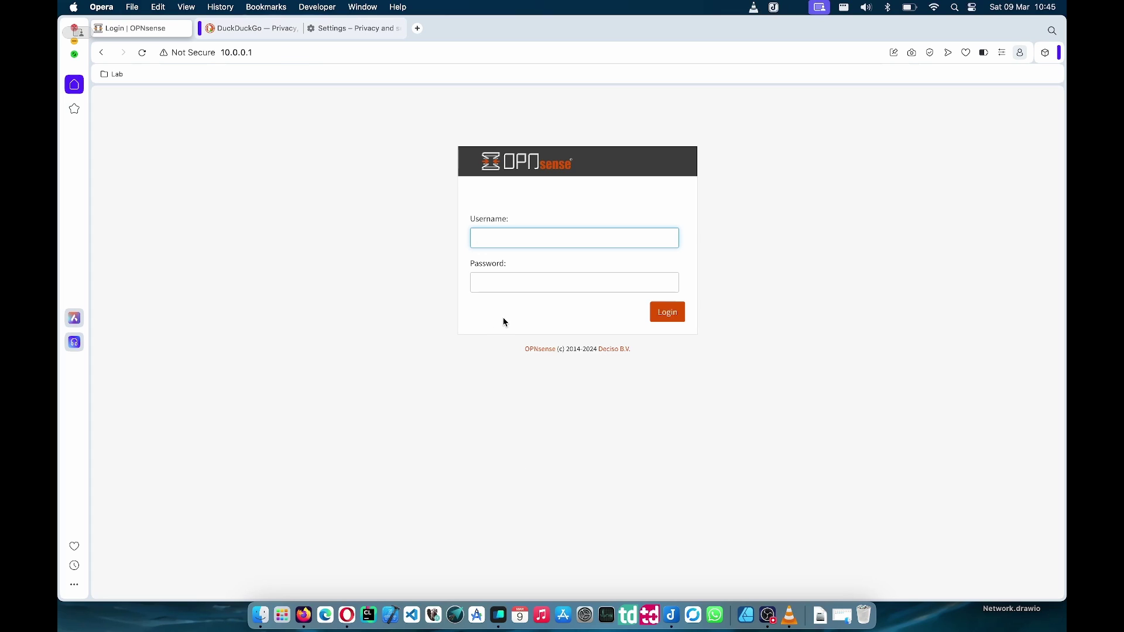
pyautogui.write('root*')
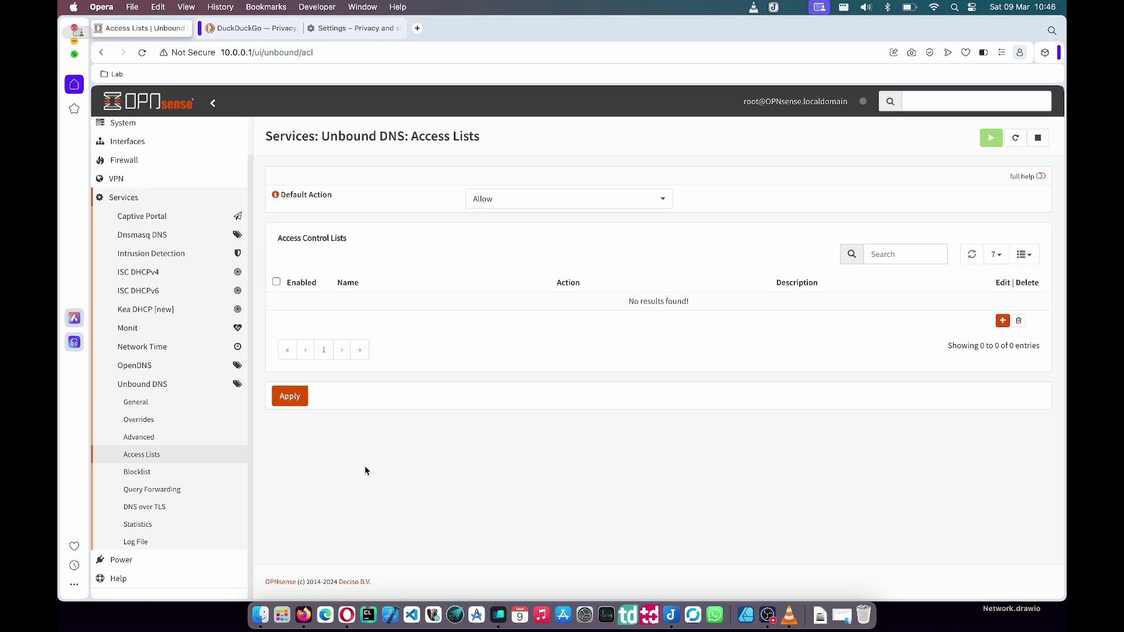
# - Open the Unbound DNS Blocklist settings and browse the available DNSBL types
pyautogui.click(172, 474)
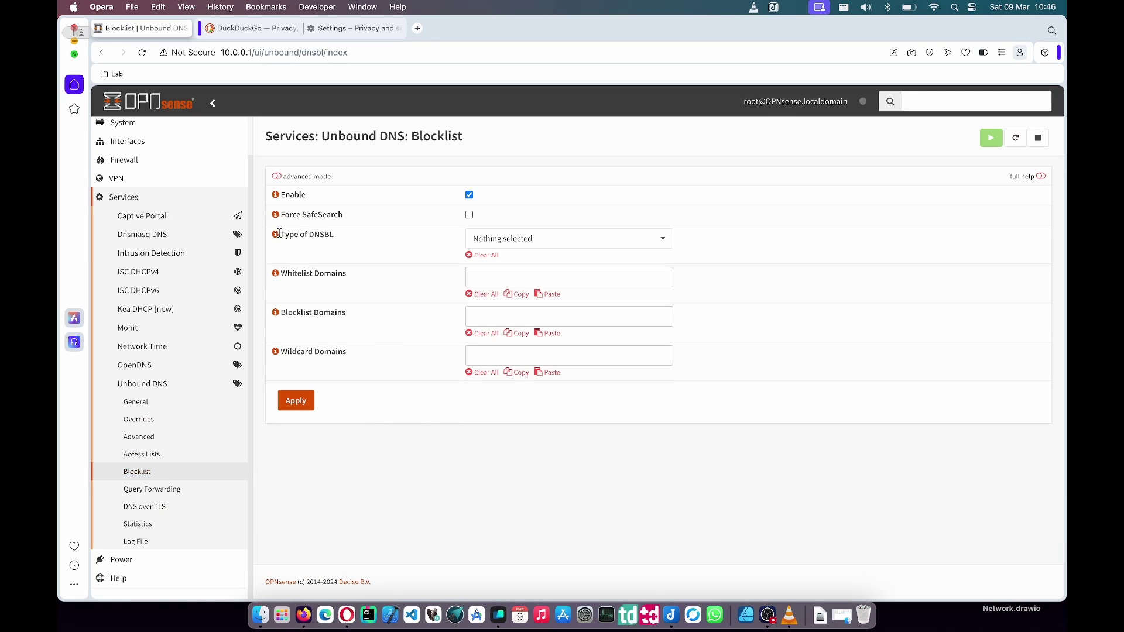
pyautogui.click(486, 242)
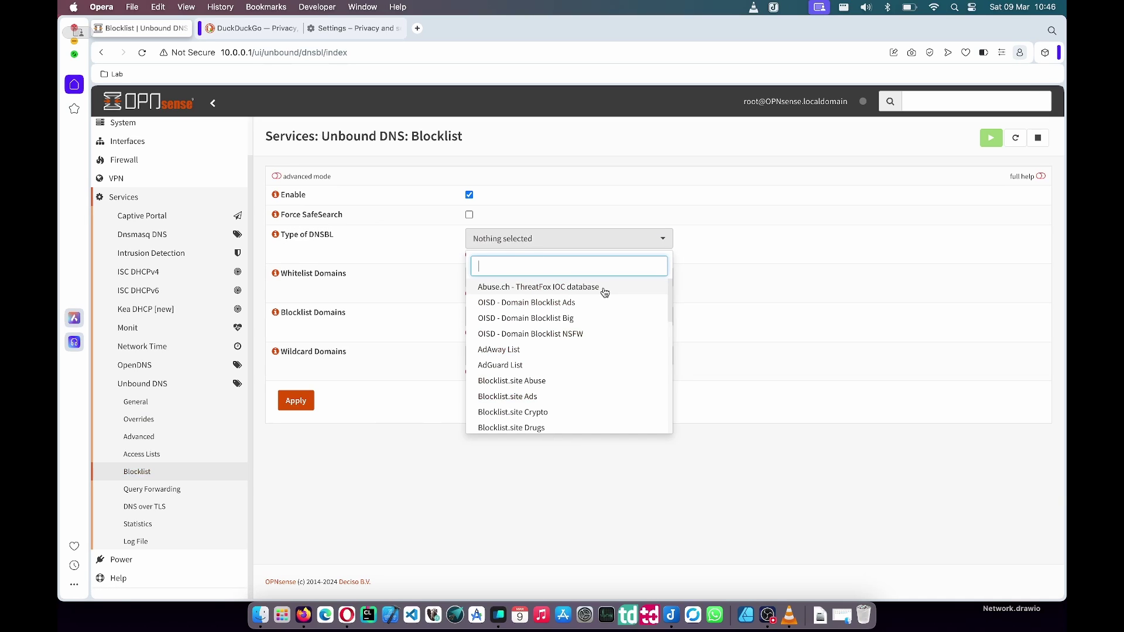
pyautogui.scroll(-3, 592, 334)
pyautogui.scroll(-8, 592, 334)
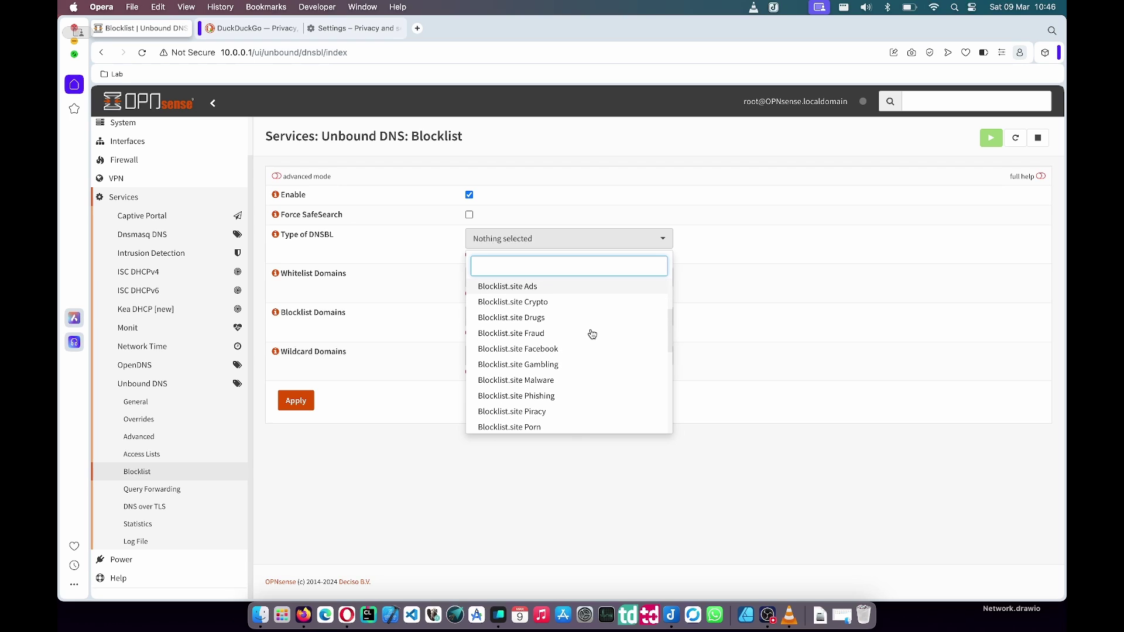
pyautogui.scroll(-6, 592, 334)
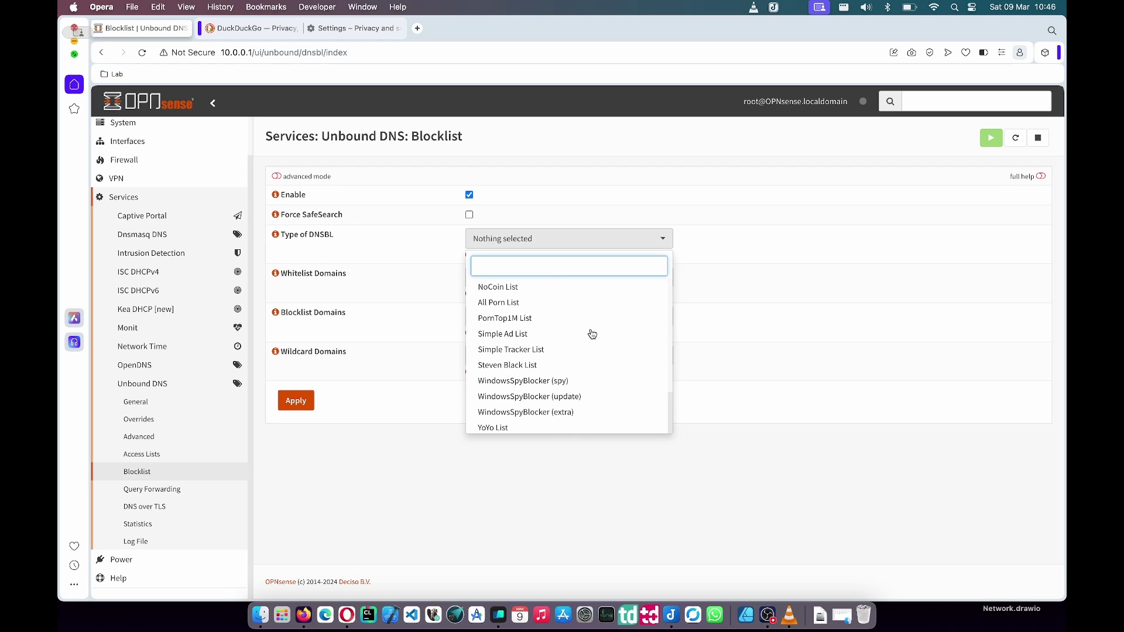
pyautogui.scroll(15, 592, 334)
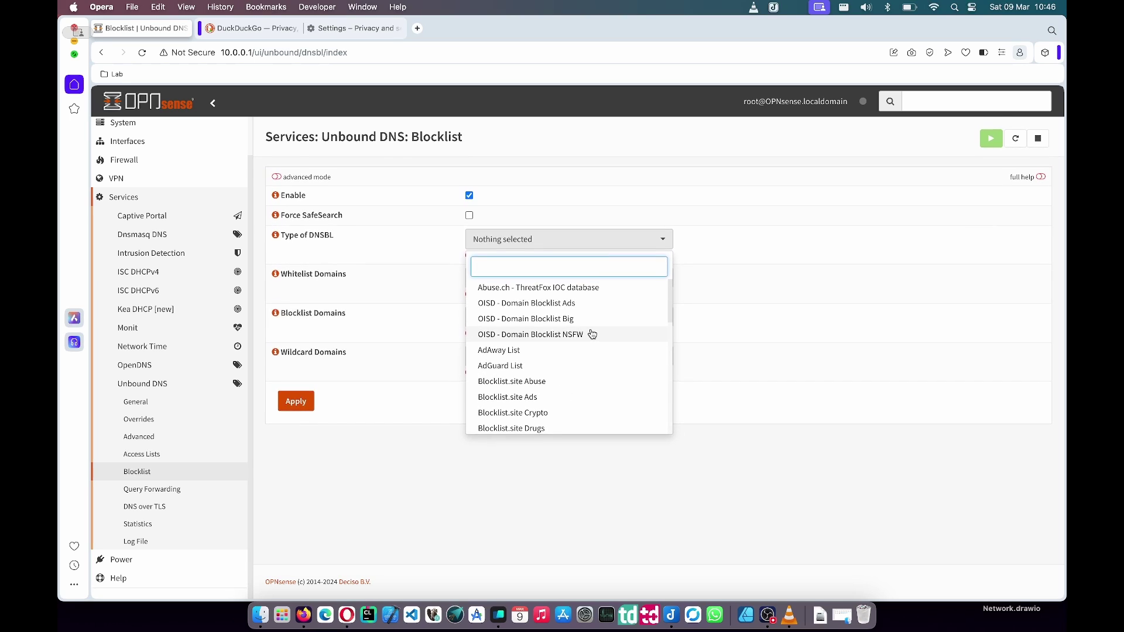
pyautogui.scroll(-1, 592, 320)
pyautogui.scroll(-2, 592, 319)
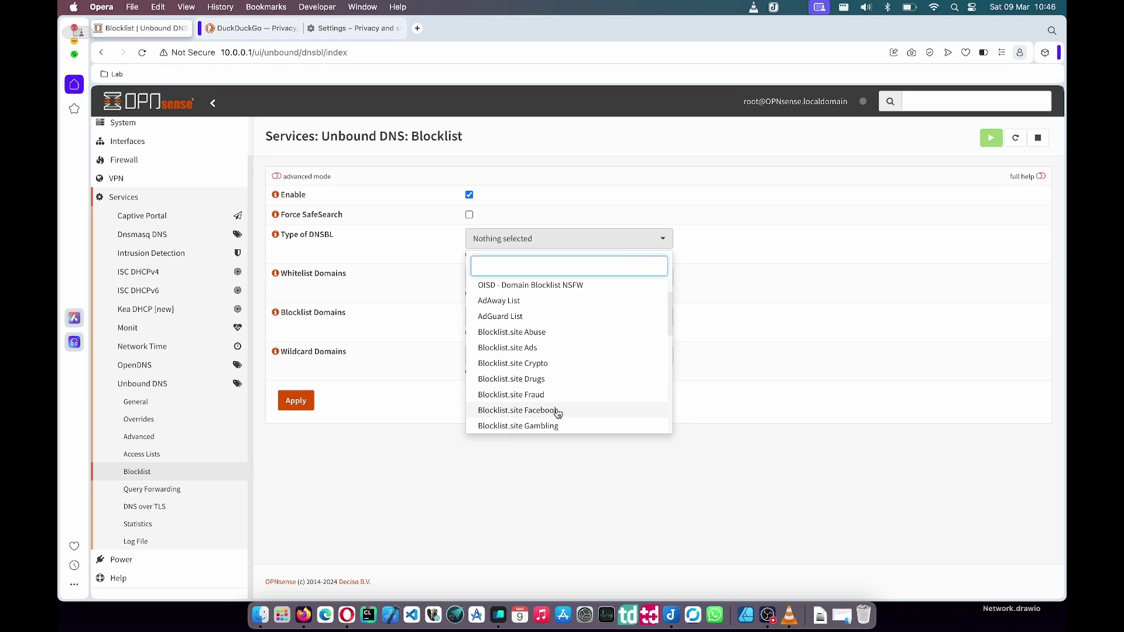
# - Select Blocklist.site Facebook, Fraud, Drugs, Abuse and Crypto lists and apply the settings
pyautogui.click(577, 409)
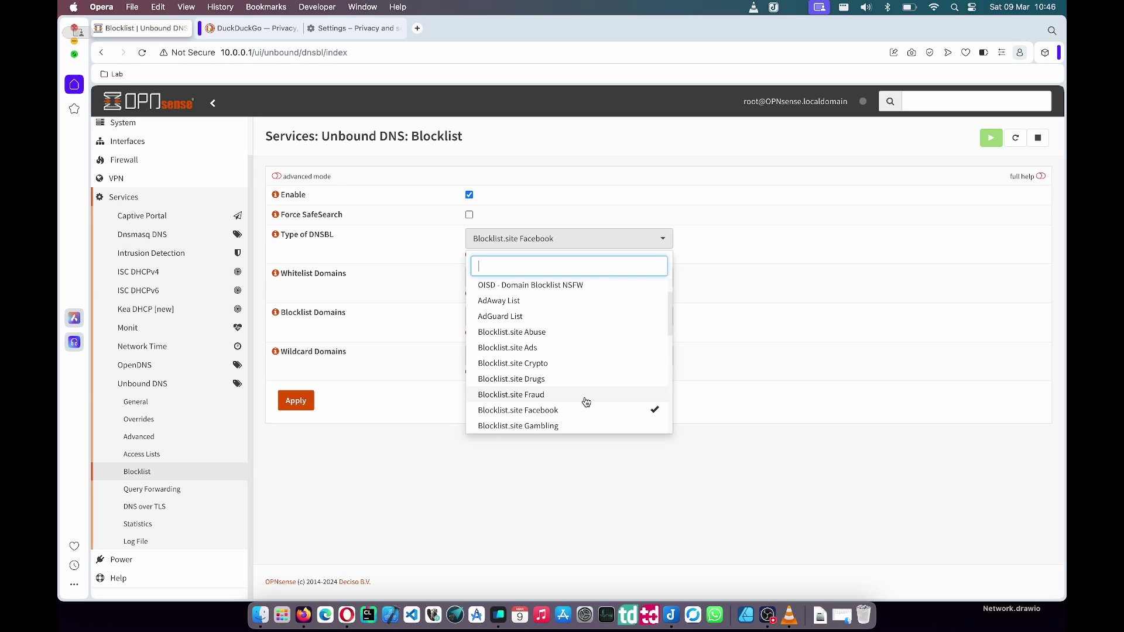
pyautogui.click(586, 395)
pyautogui.click(585, 379)
pyautogui.scroll(3, 584, 378)
pyautogui.click(585, 381)
pyautogui.click(603, 412)
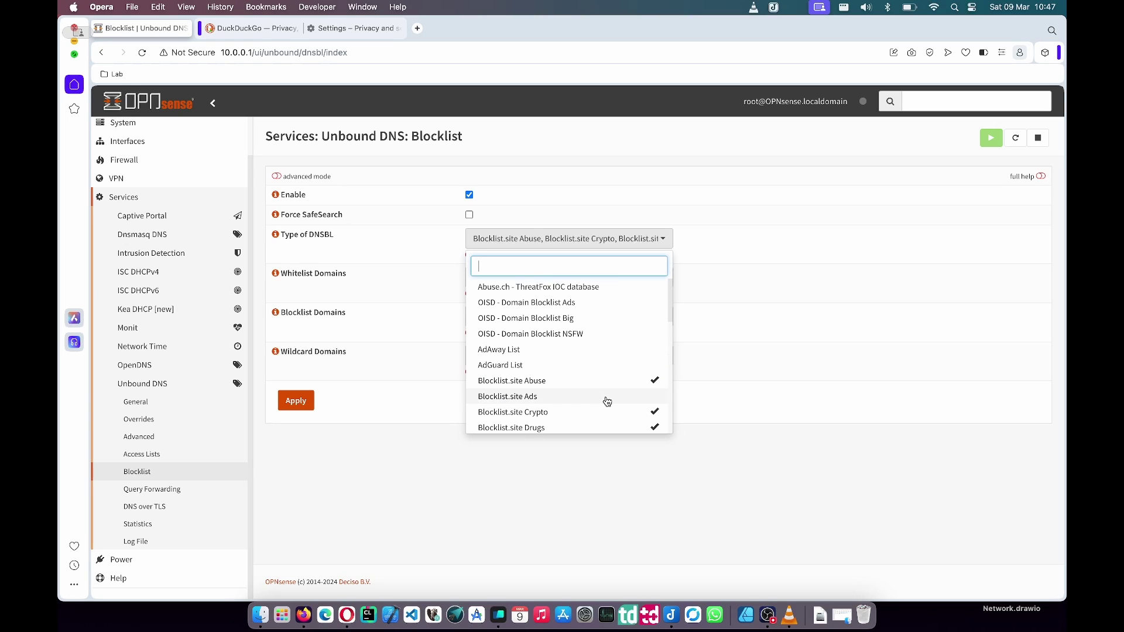
pyautogui.click(355, 402)
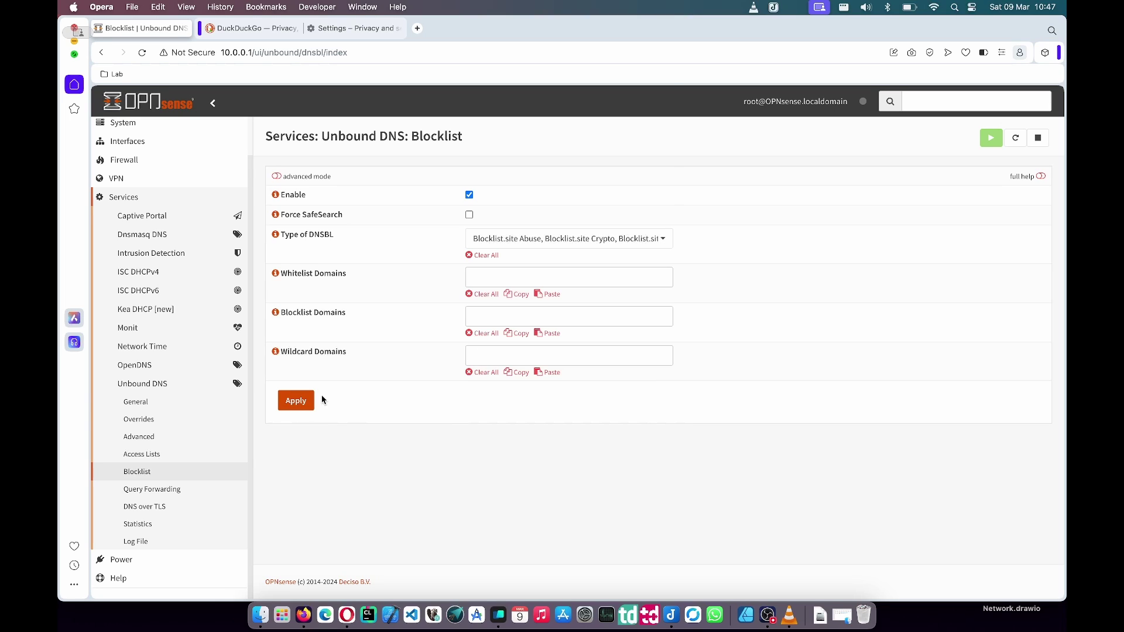
pyautogui.click(298, 401)
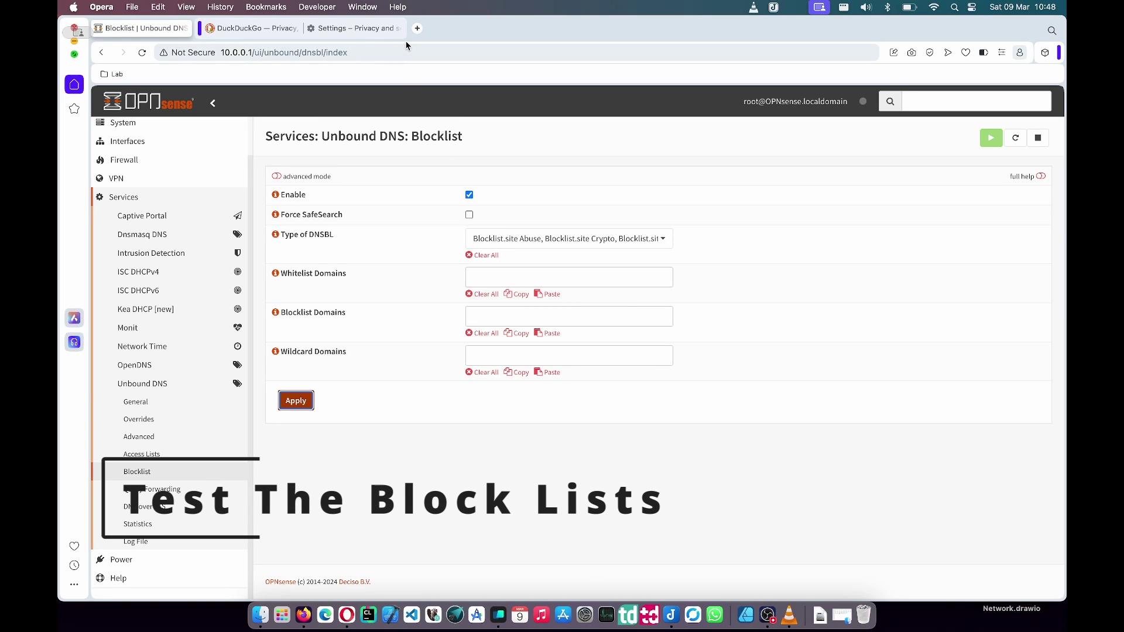
# - Load facebook.com in the DuckDuckGo tab
pyautogui.click(260, 28)
pyautogui.click(271, 53)
pyautogui.write('face')
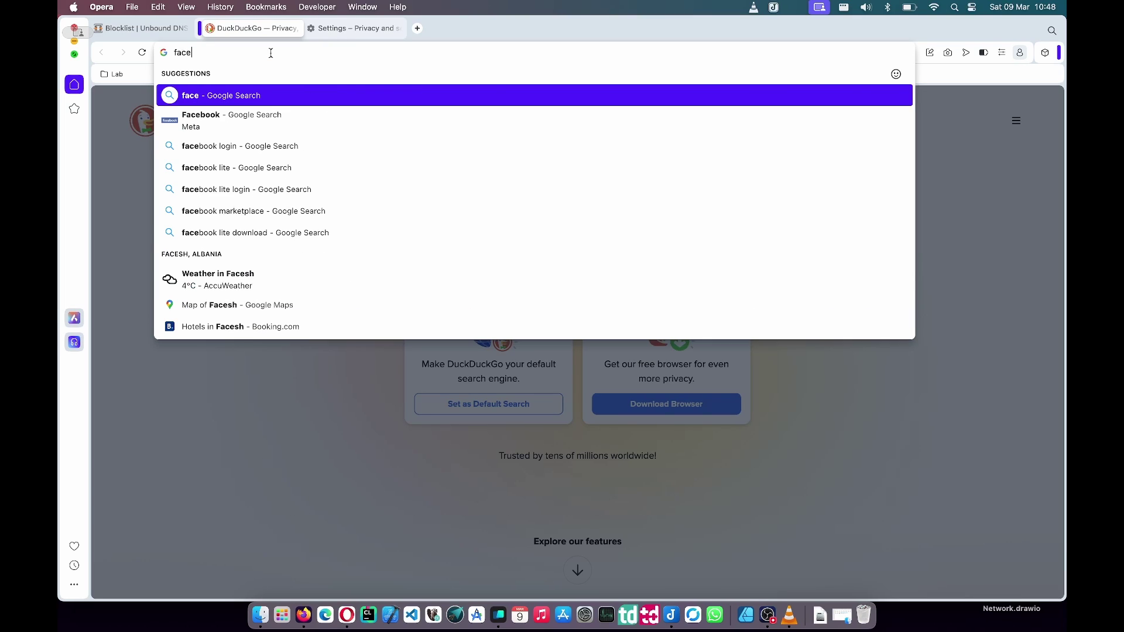
pyautogui.write('book')
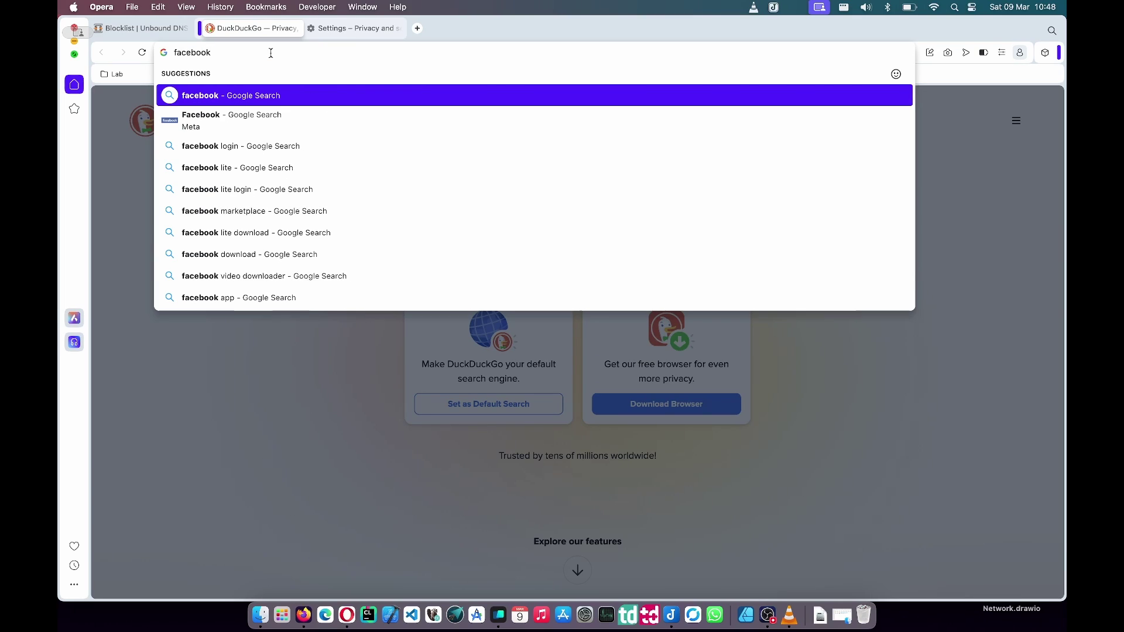
pyautogui.write('.com')
pyautogui.press('Return')
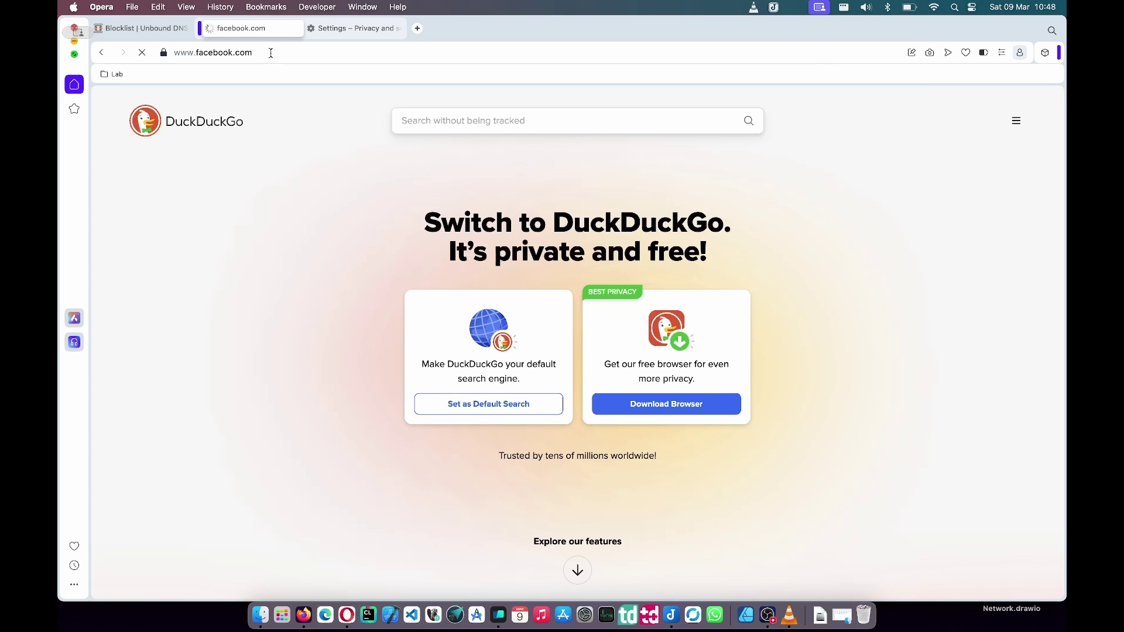
# - Clear the last hour of browsing data in Settings, then reload facebook.com
pyautogui.click(354, 28)
pyautogui.click(544, 189)
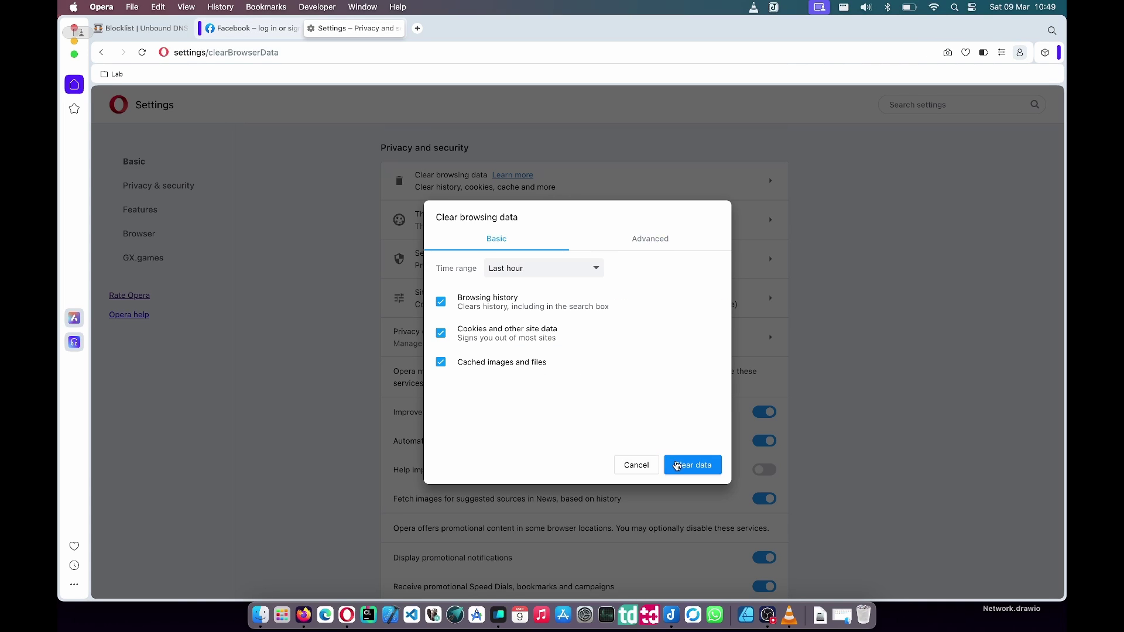
pyautogui.click(682, 464)
pyautogui.click(265, 36)
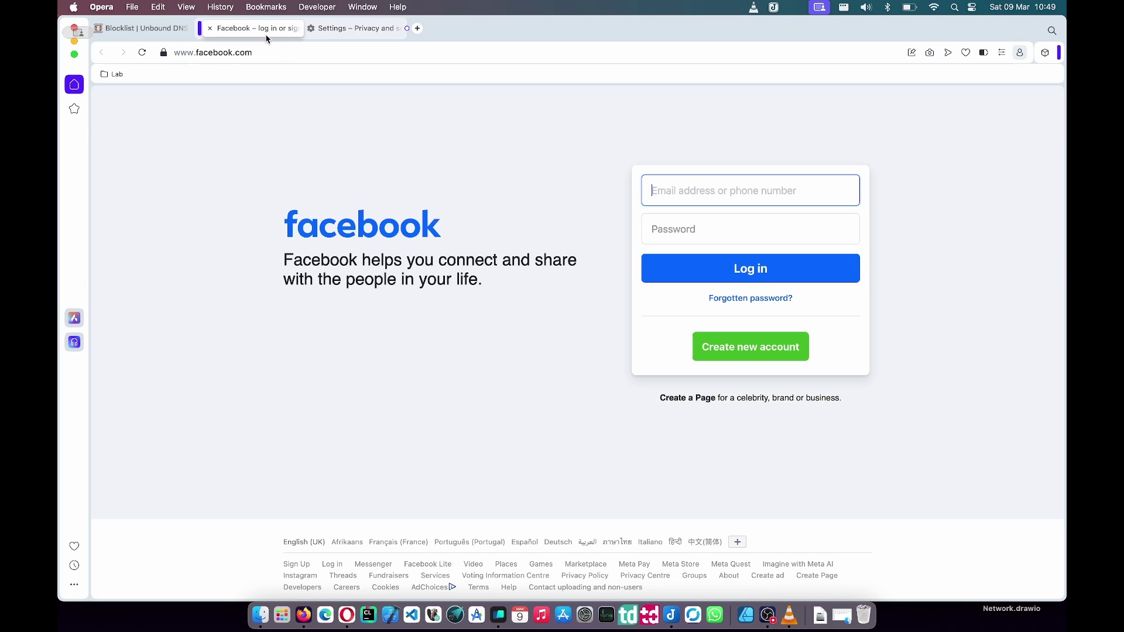
pyautogui.click(142, 52)
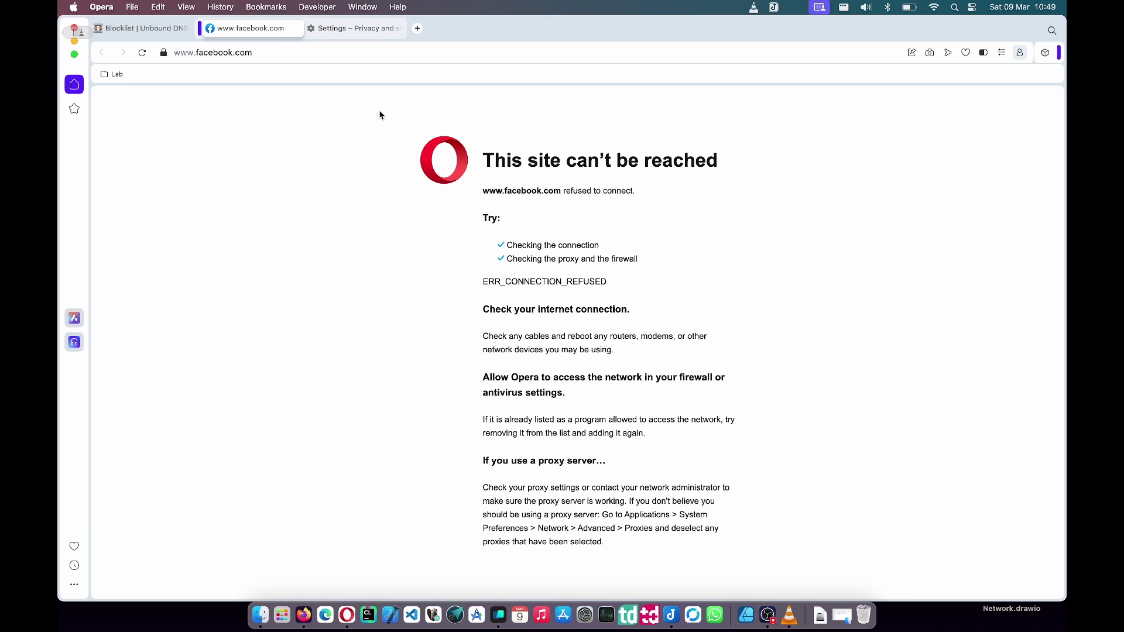
# - In a new tab placed before Settings, load google.com and search for 'yay'
pyautogui.click(418, 28)
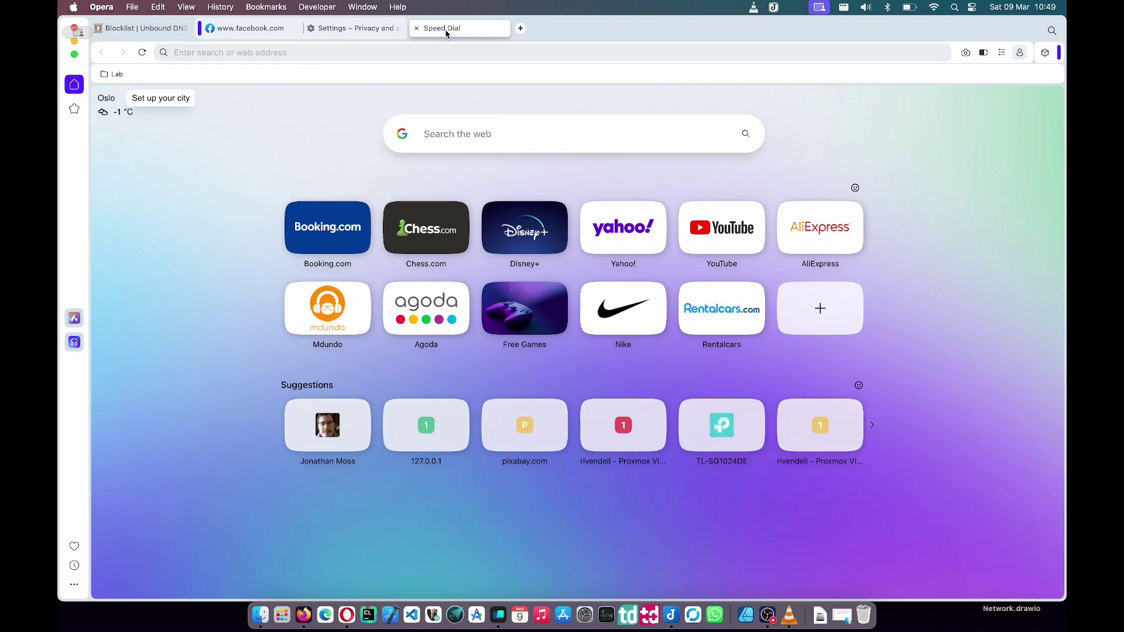
pyautogui.moveTo(446, 34); pyautogui.dragTo(337, 33)
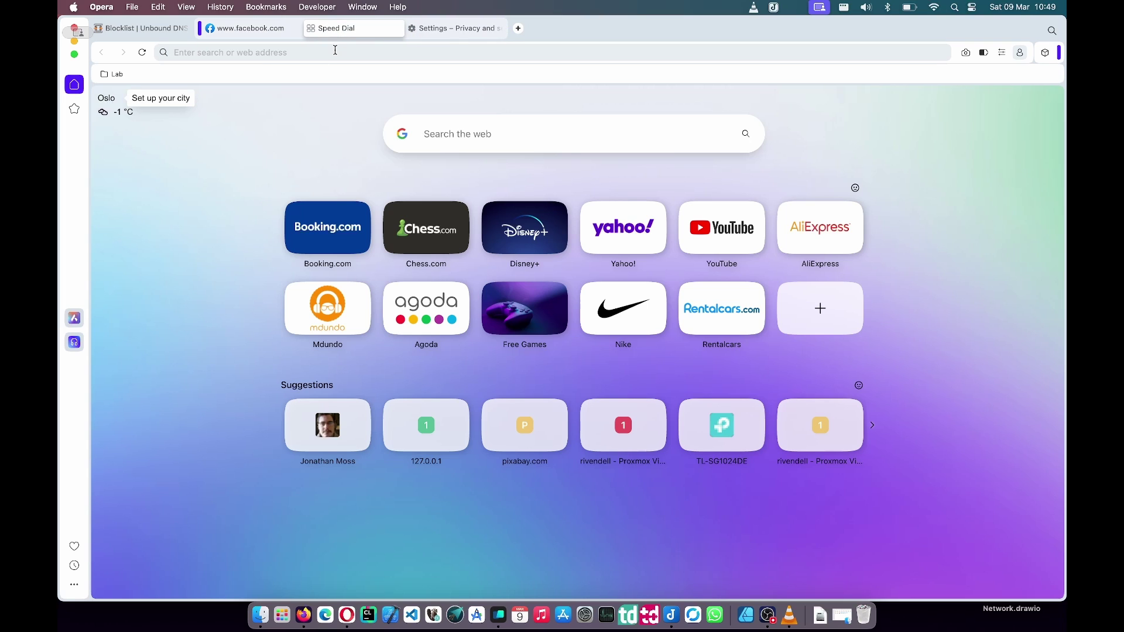
pyautogui.write('goo')
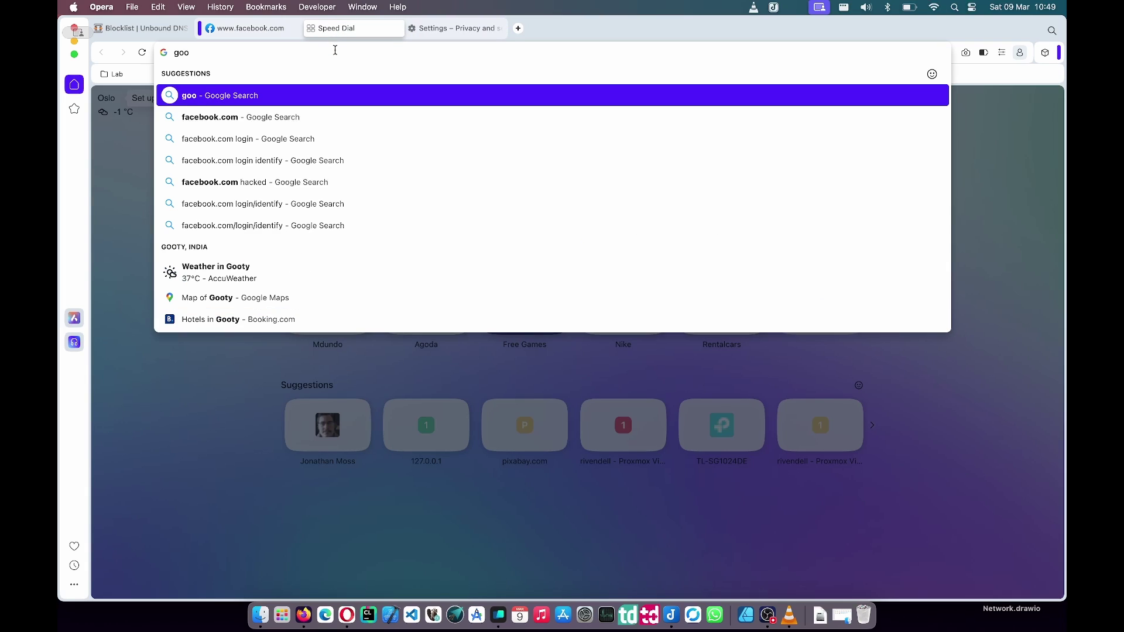
pyautogui.write('gle.com')
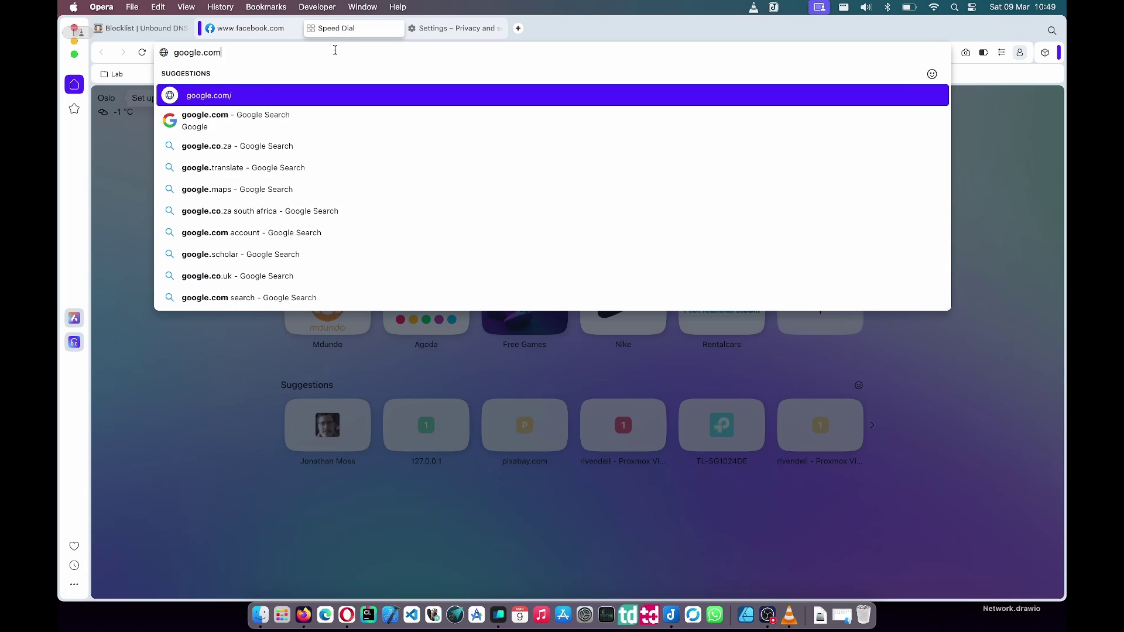
pyautogui.press('Return')
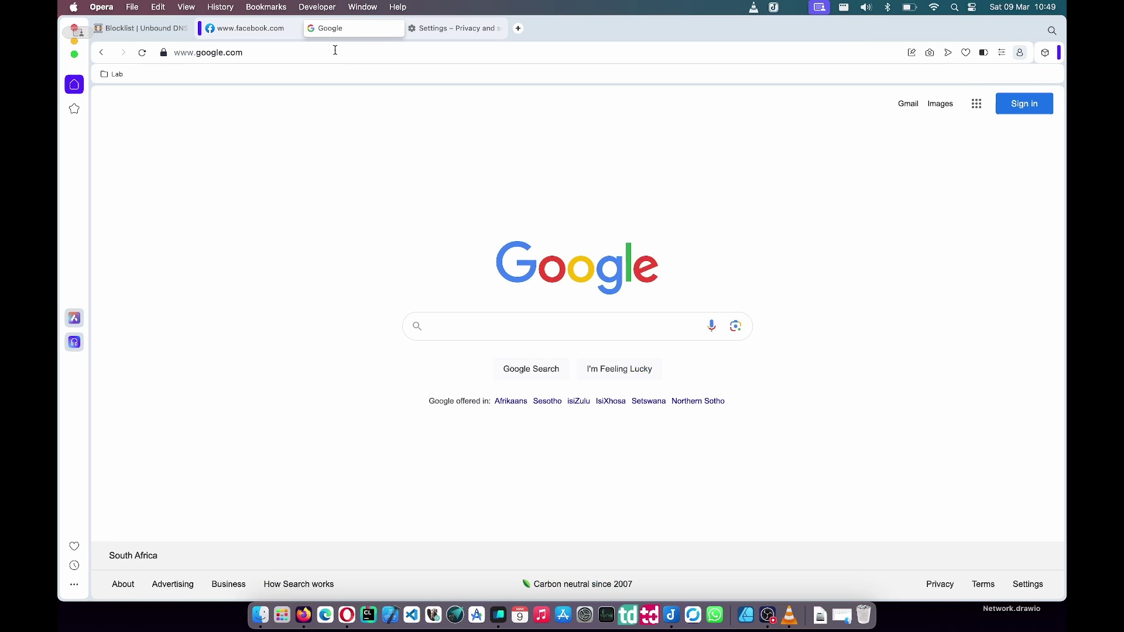
pyautogui.write('yay')
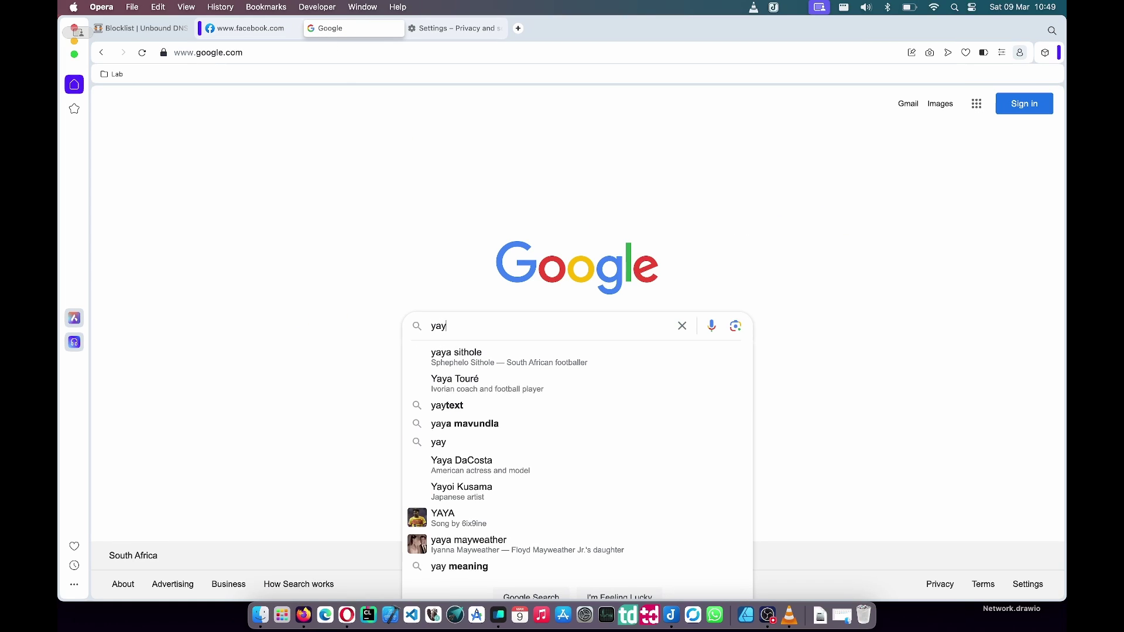
pyautogui.press('Return')
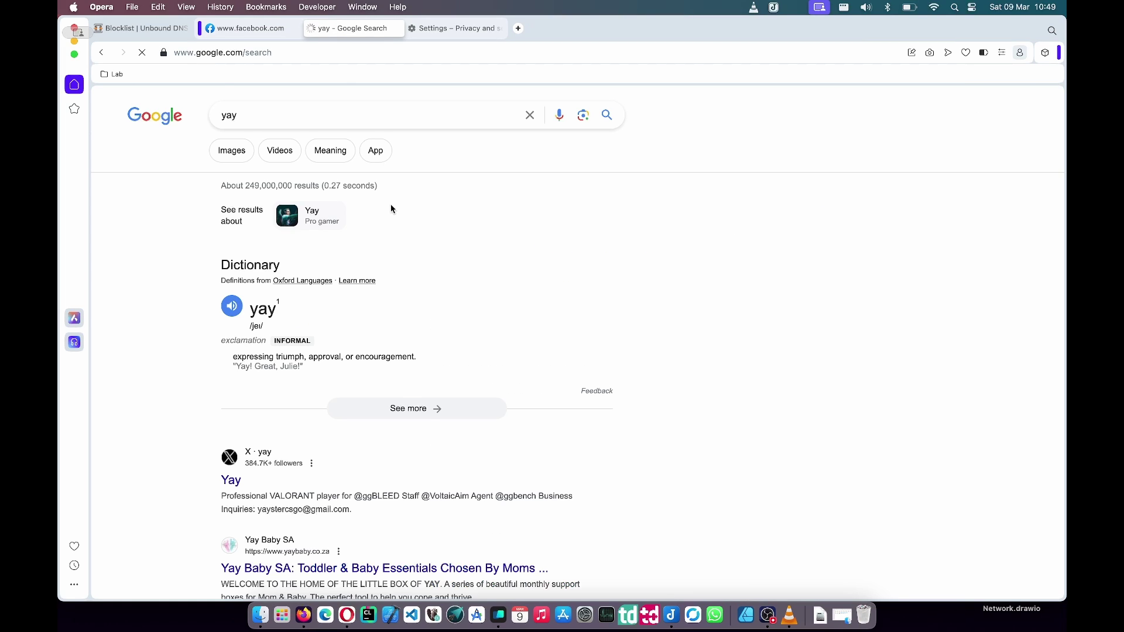
# - Recheck the facebook.com tab, then search Google for 'tiktok' and open the TikTok result
pyautogui.click(271, 30)
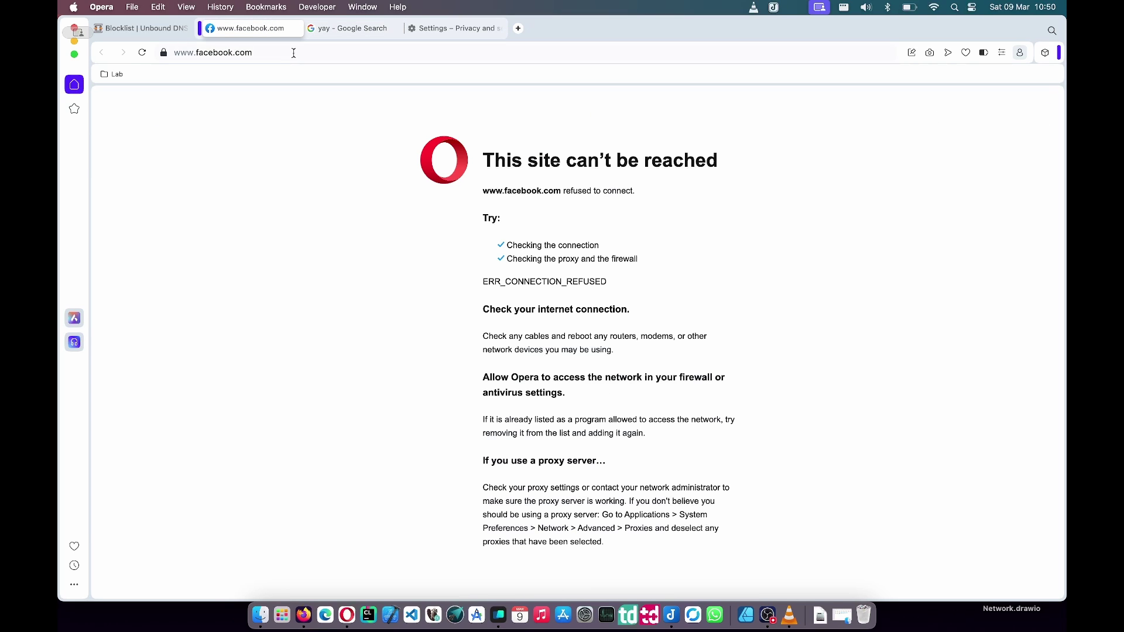
pyautogui.click(337, 29)
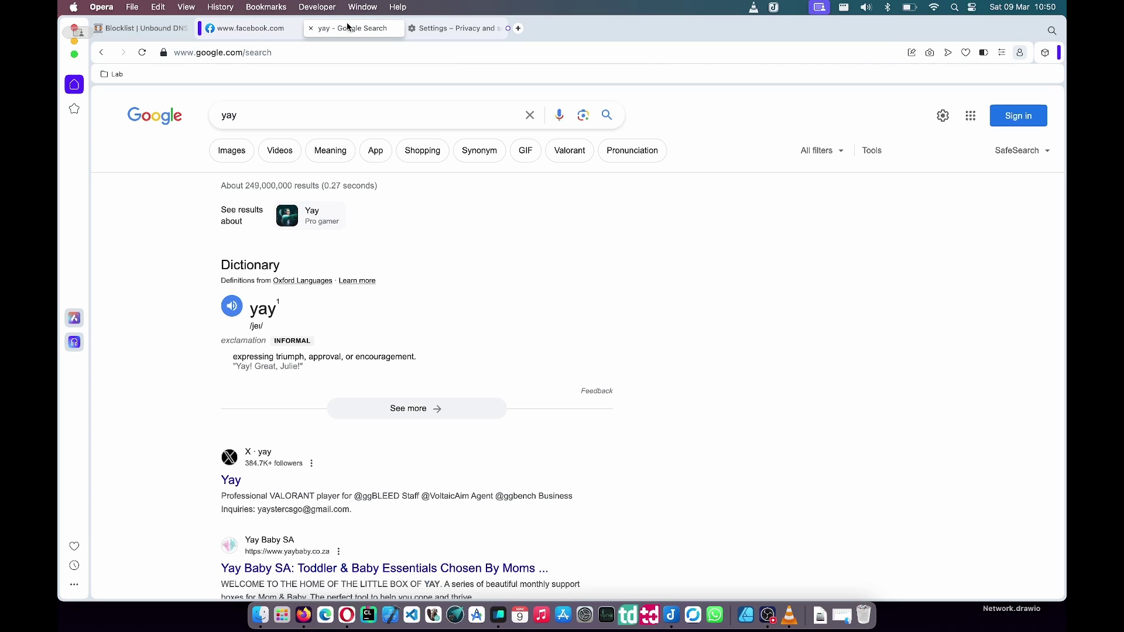
pyautogui.doubleClick(319, 120)
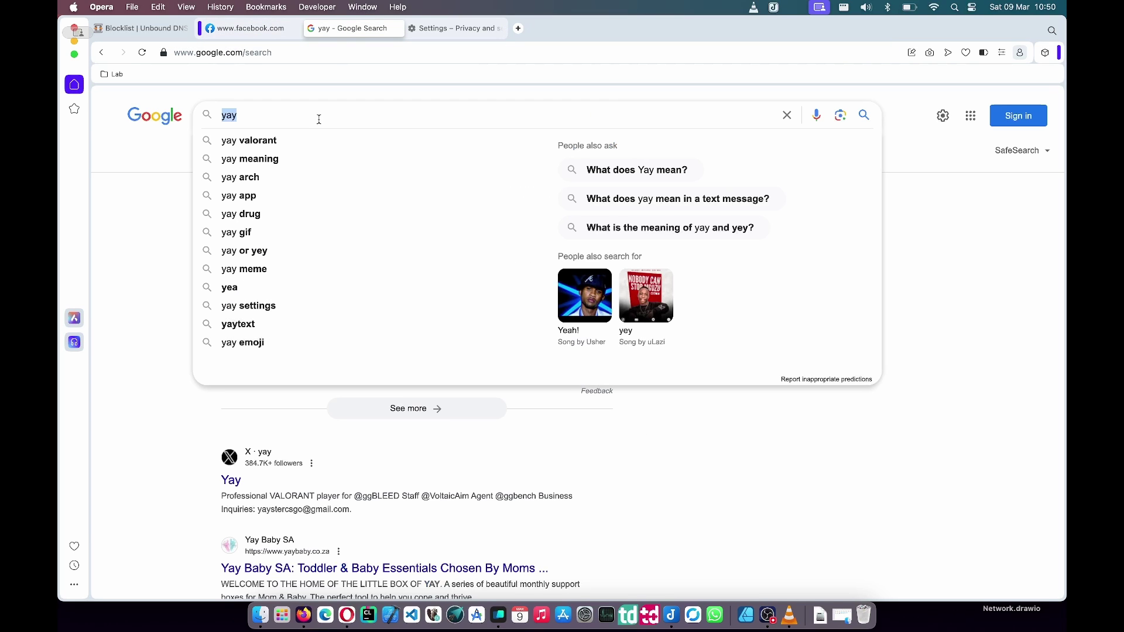
pyautogui.write('tiktok')
pyautogui.press('Return')
pyautogui.click(324, 237)
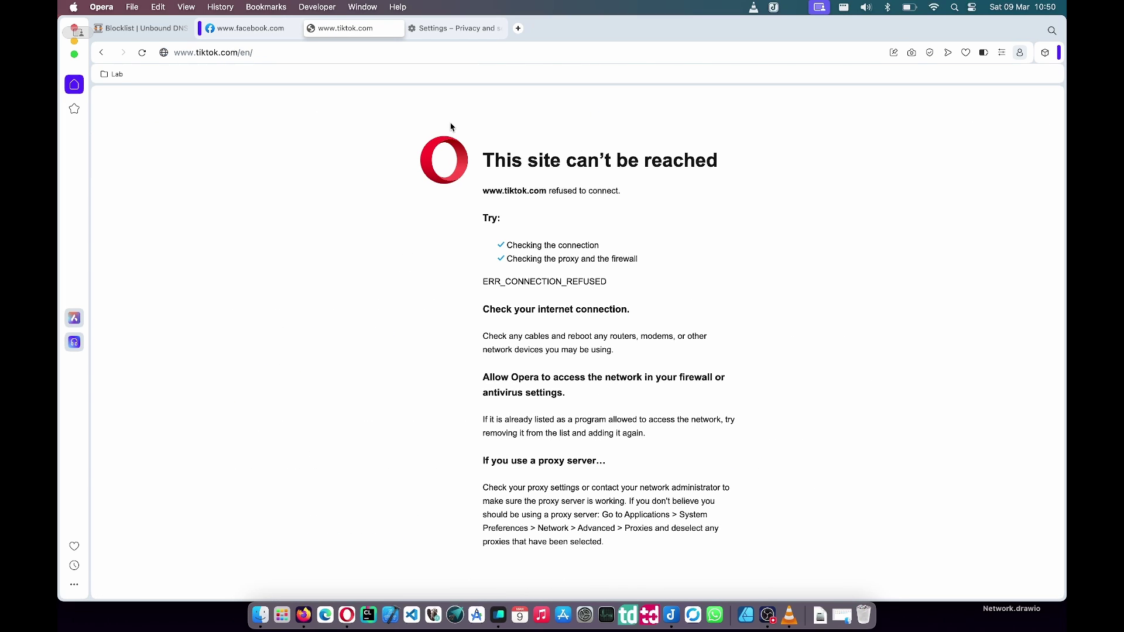
pyautogui.moveTo(489, 156); pyautogui.dragTo(547, 450)
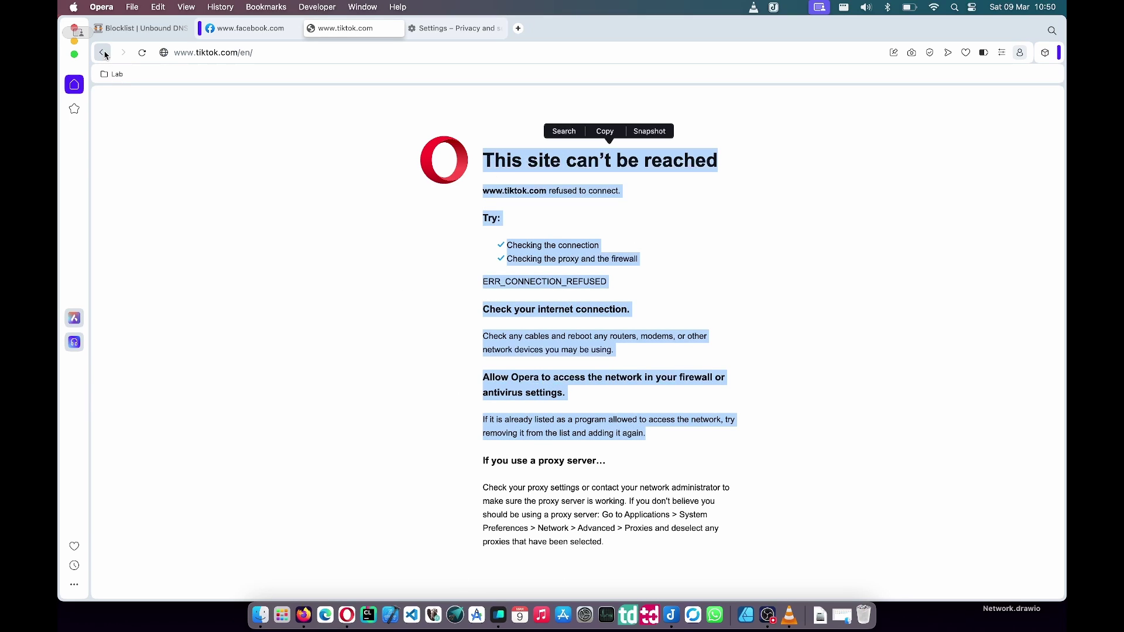
pyautogui.click(337, 152)
pyautogui.click(141, 29)
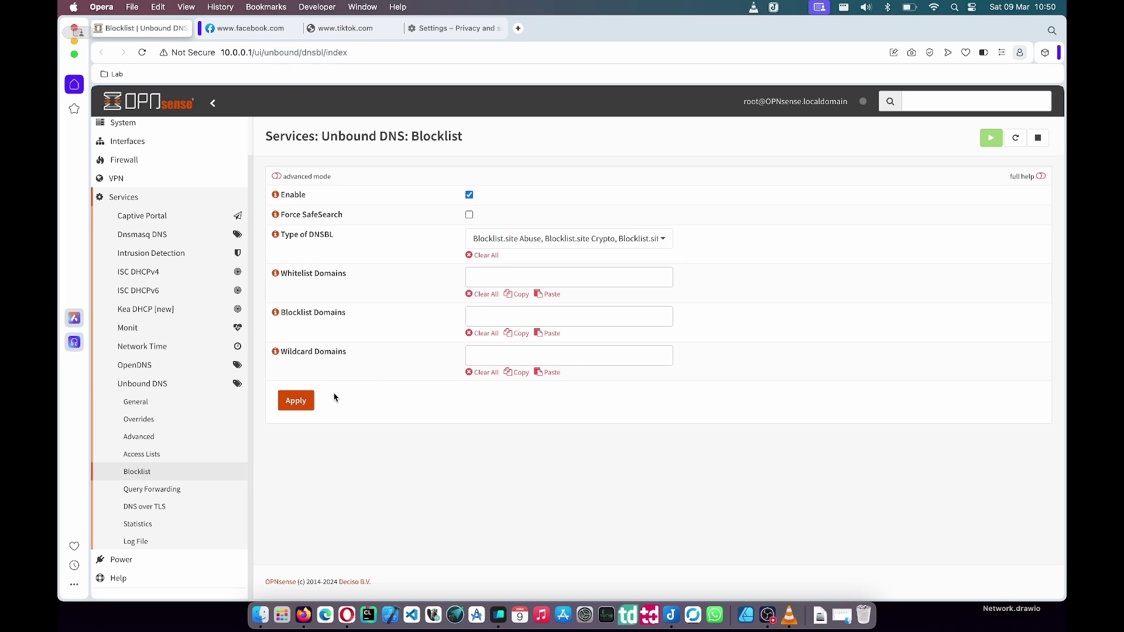
pyautogui.click(200, 472)
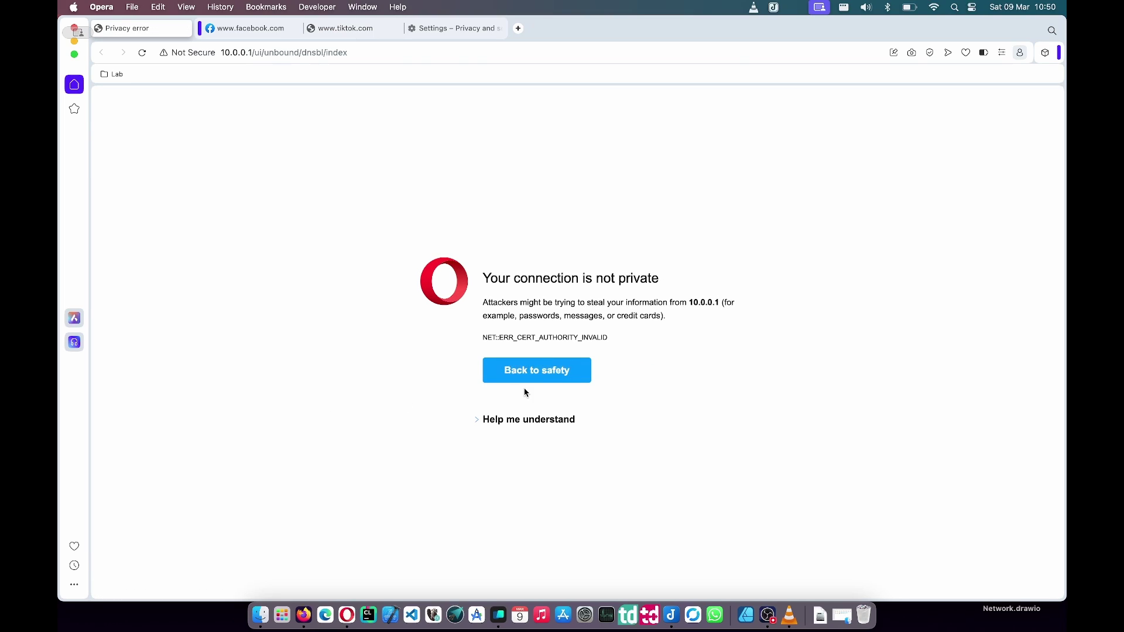
pyautogui.click(527, 421)
pyautogui.click(540, 455)
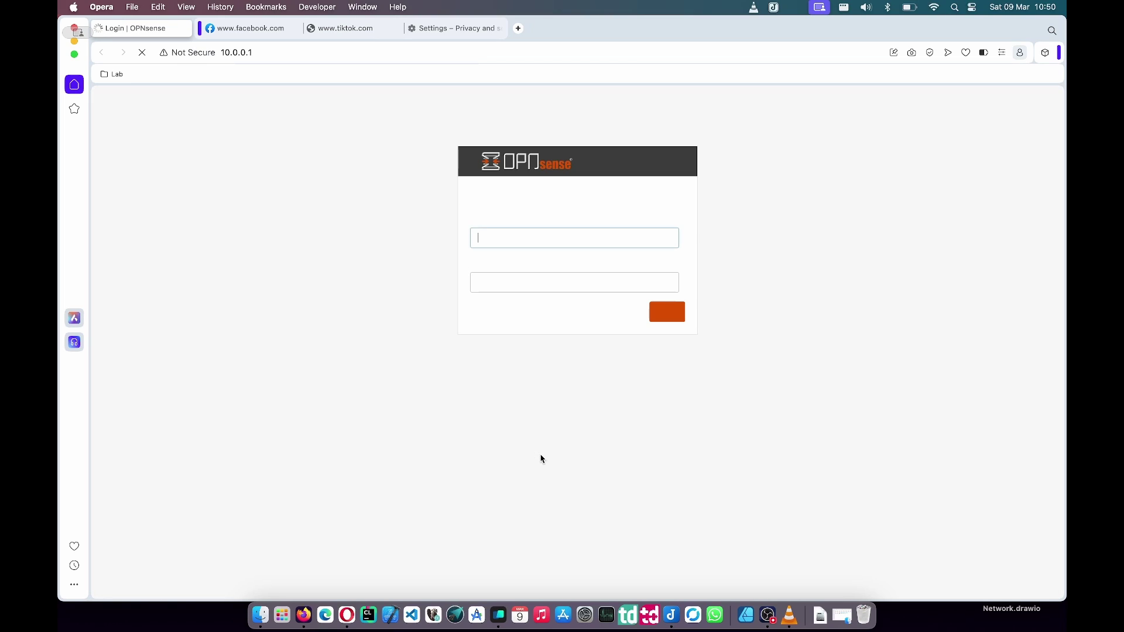
pyautogui.write('root')
pyautogui.press('Tab')
pyautogui.press('Return')
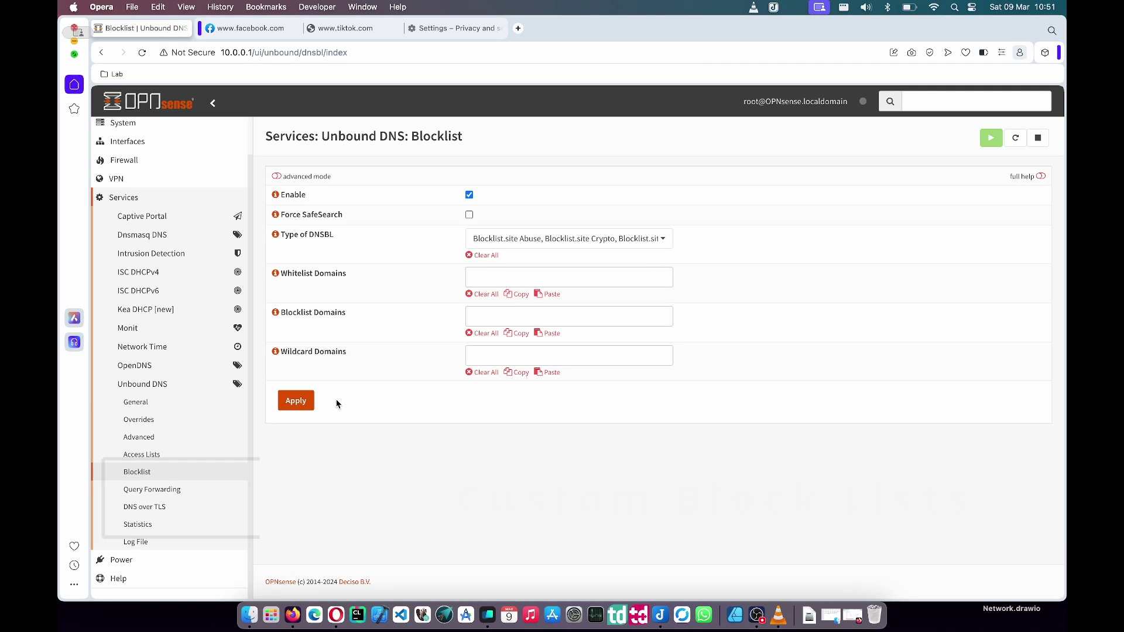
# - Enable advanced mode on the Blocklist page and focus the empty URLs of Blocklists field
pyautogui.click(277, 176)
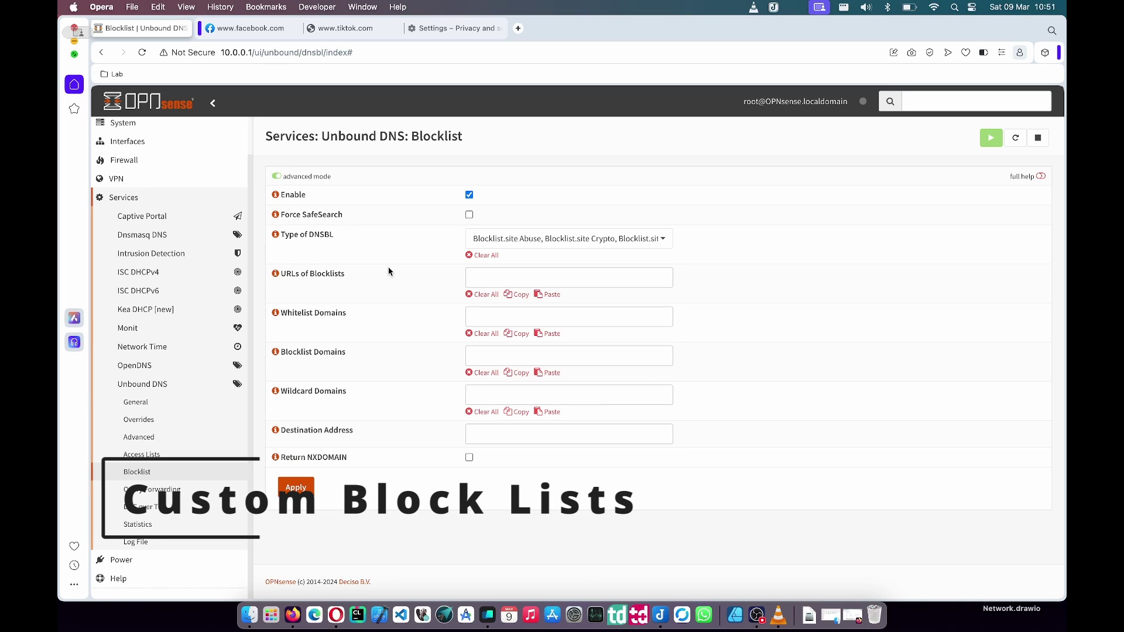
pyautogui.tripleClick(316, 275)
pyautogui.click(490, 285)
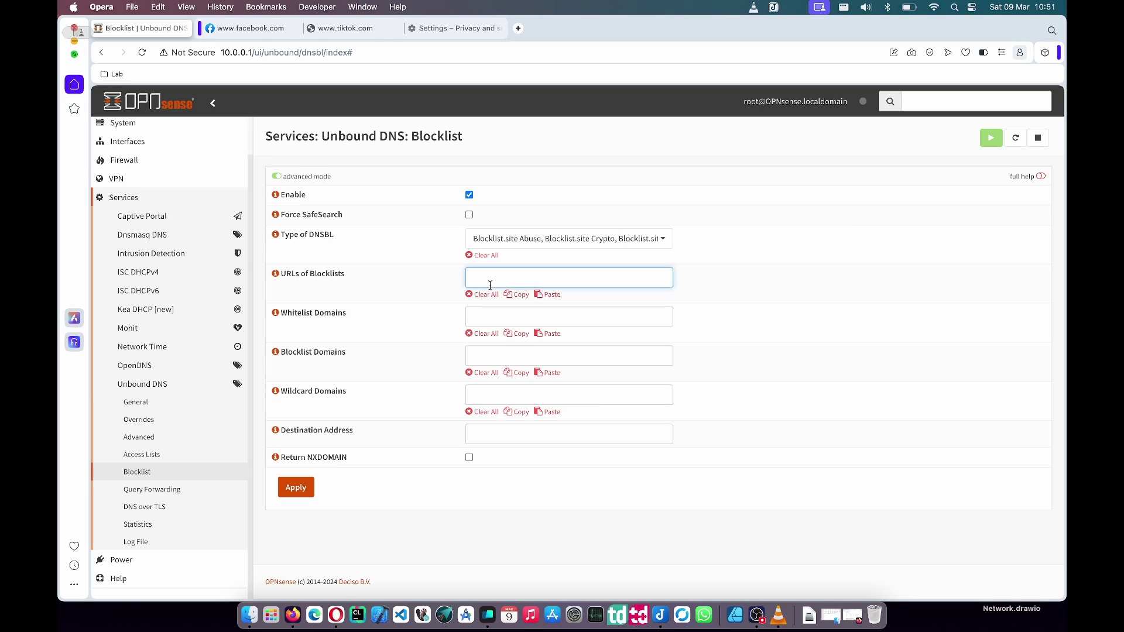
pyautogui.click(340, 280)
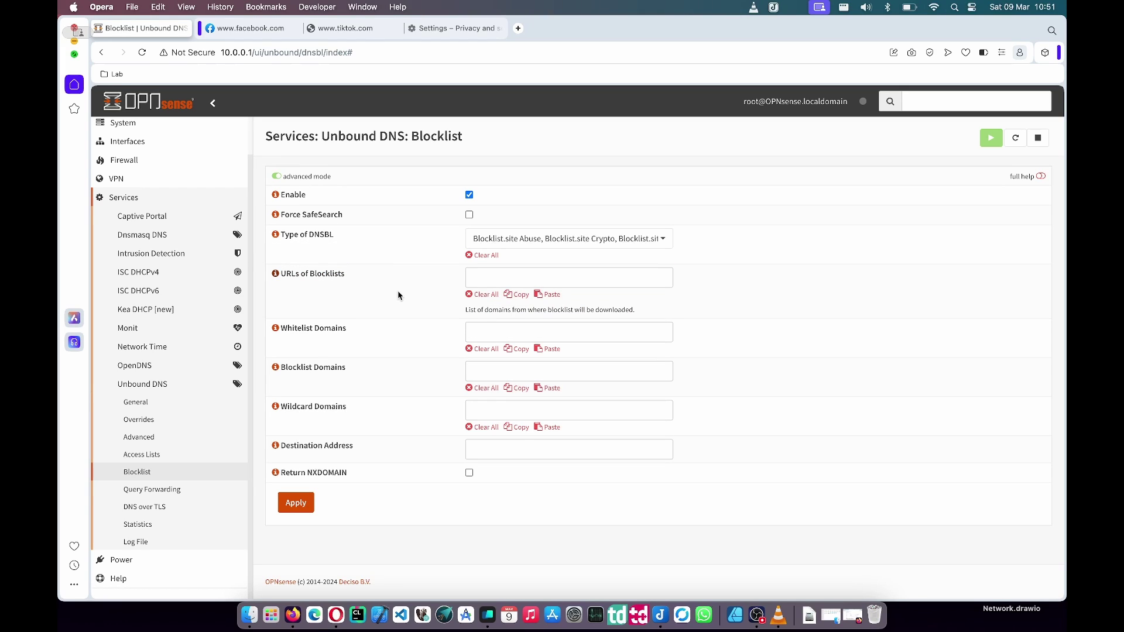
pyautogui.click(582, 277)
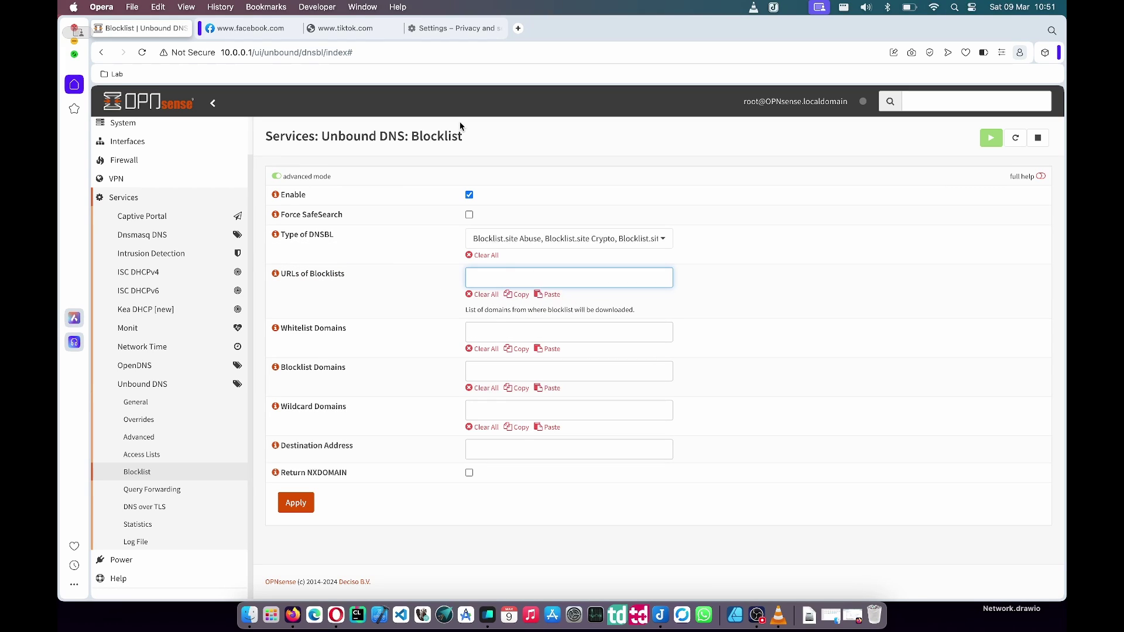
# - Close the blocked facebook tab and load the lightswitch05/hosts GitHub repository README
pyautogui.click(278, 31)
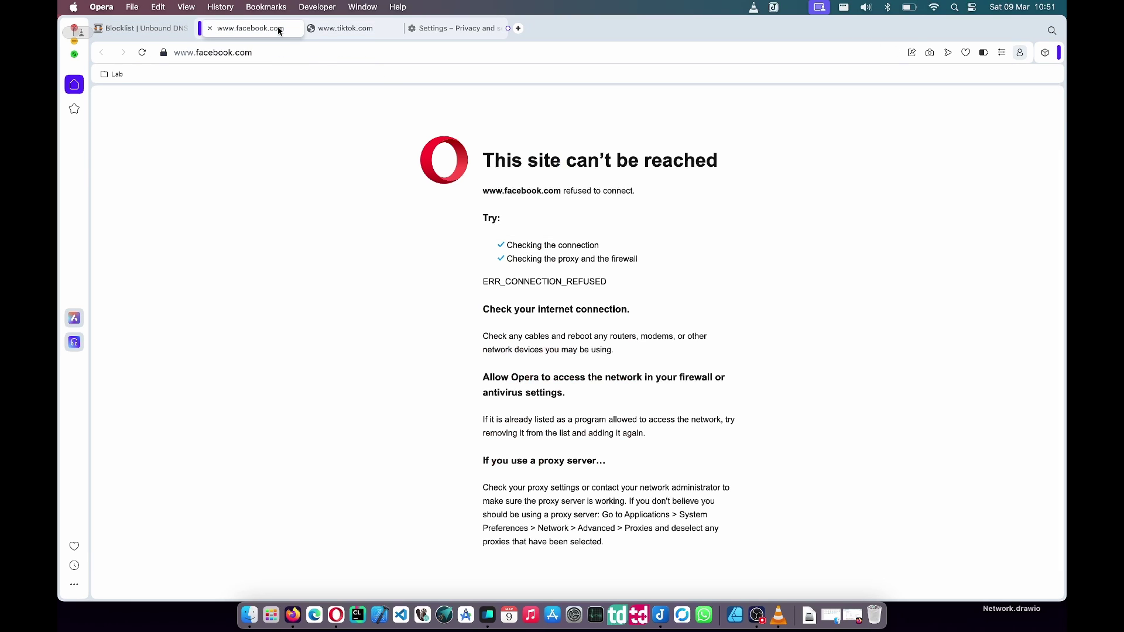
pyautogui.click(210, 28)
pyautogui.click(230, 53)
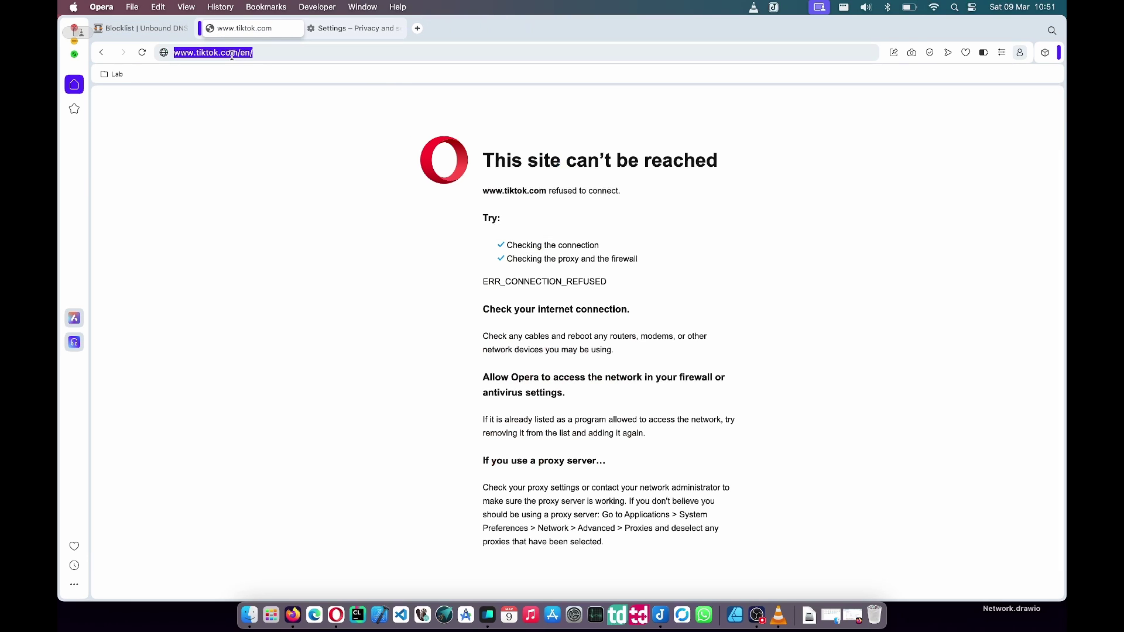
pyautogui.write('https://github.com/lightswitch05/hosts')
pyautogui.press('Return')
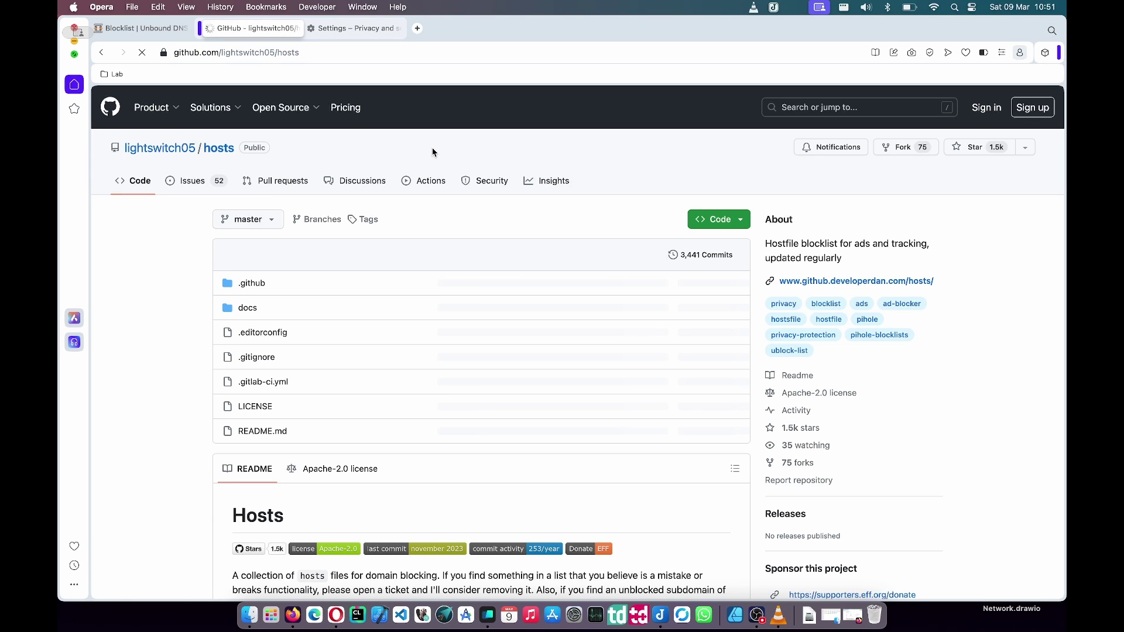
pyautogui.scroll(-5, 185, 283)
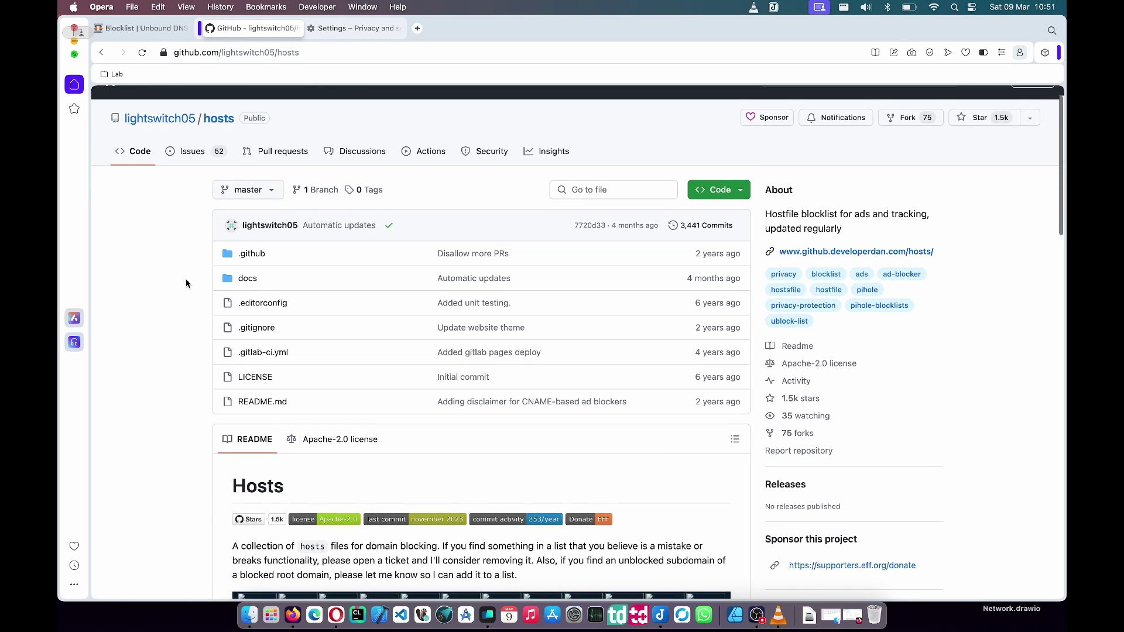
pyautogui.scroll(-7, 214, 304)
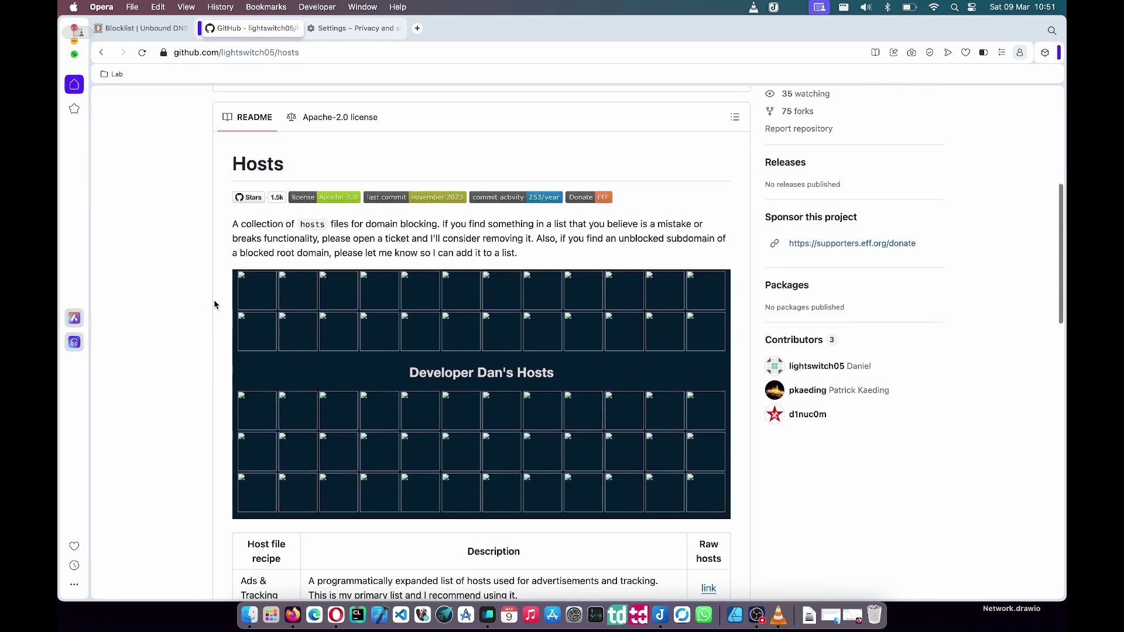
pyautogui.scroll(-3, 214, 303)
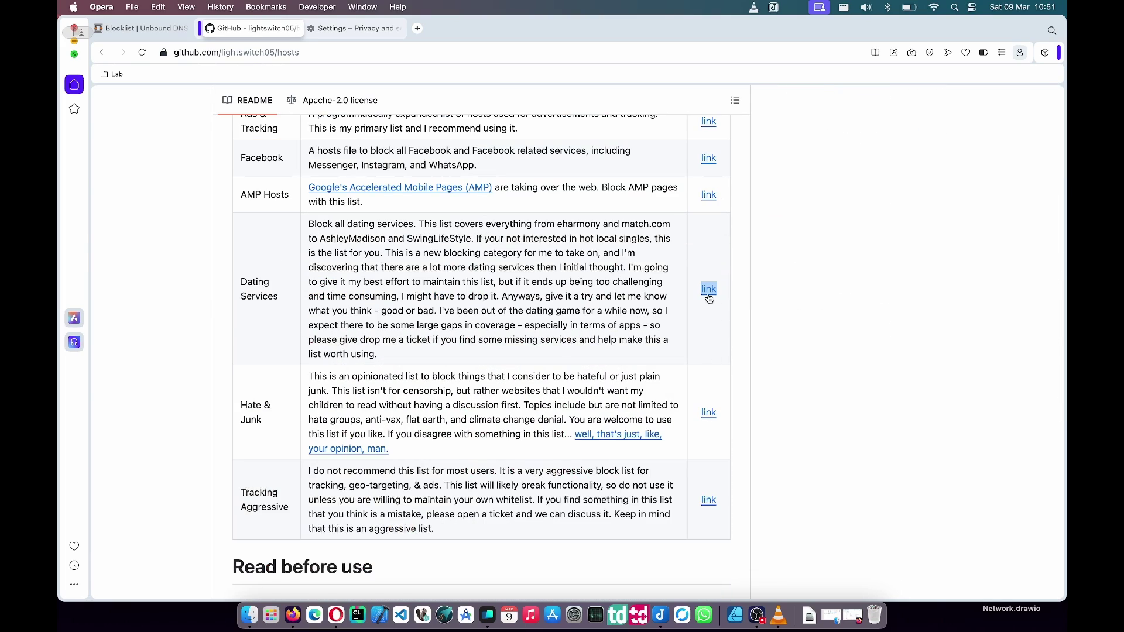
# - Copy the Dating Services list link and add it as an entry under URLs of Blocklists
pyautogui.rightClick(708, 292)
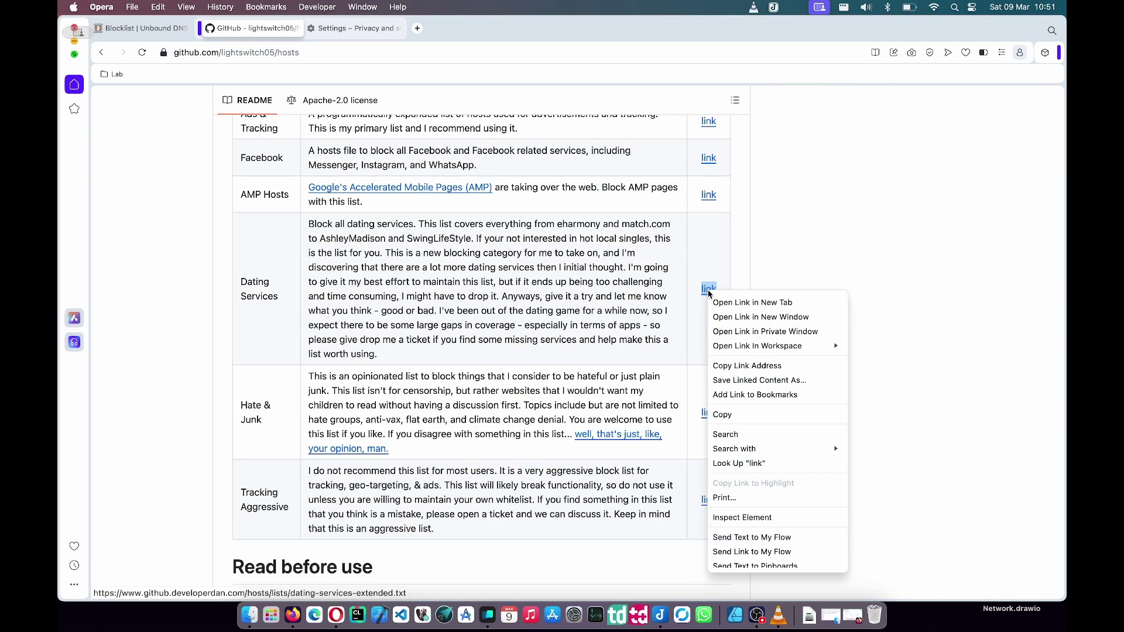
pyautogui.click(746, 365)
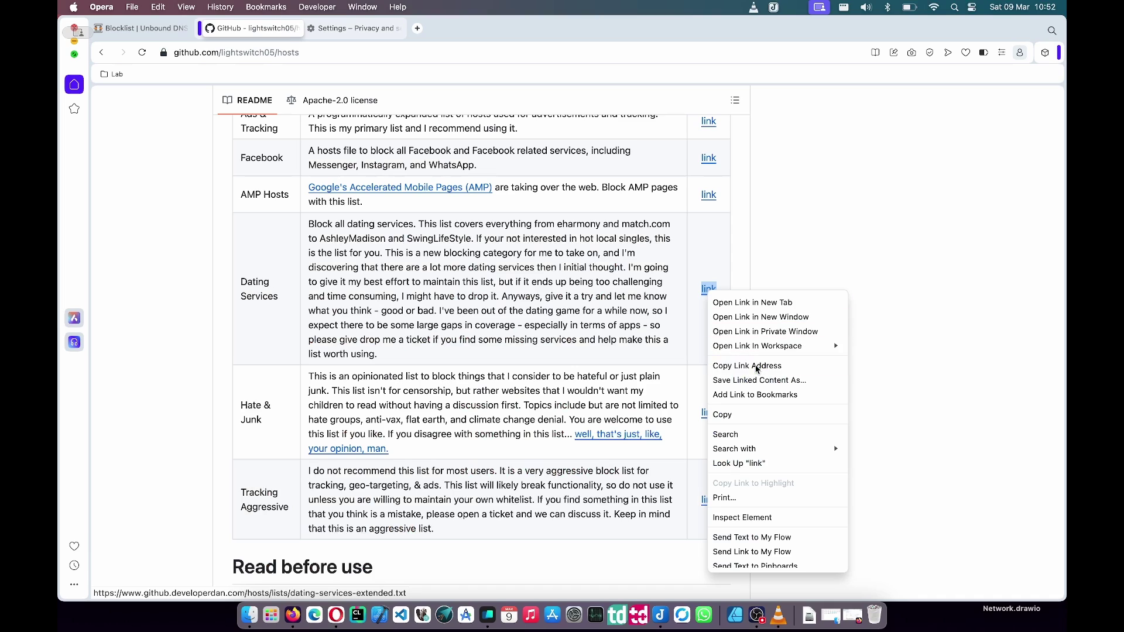
pyautogui.click(139, 30)
pyautogui.write('https://www.github.developerdan.com/hosts/lists/dating-services-extended.txt')
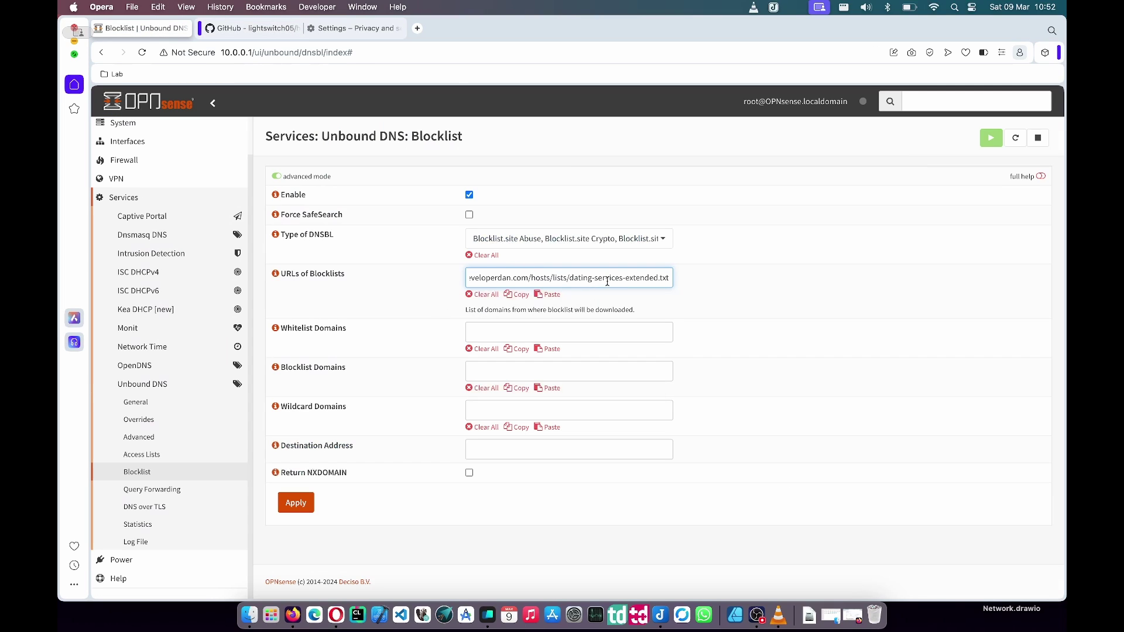
pyautogui.moveTo(607, 282); pyautogui.dragTo(777, 290)
pyautogui.click(761, 286)
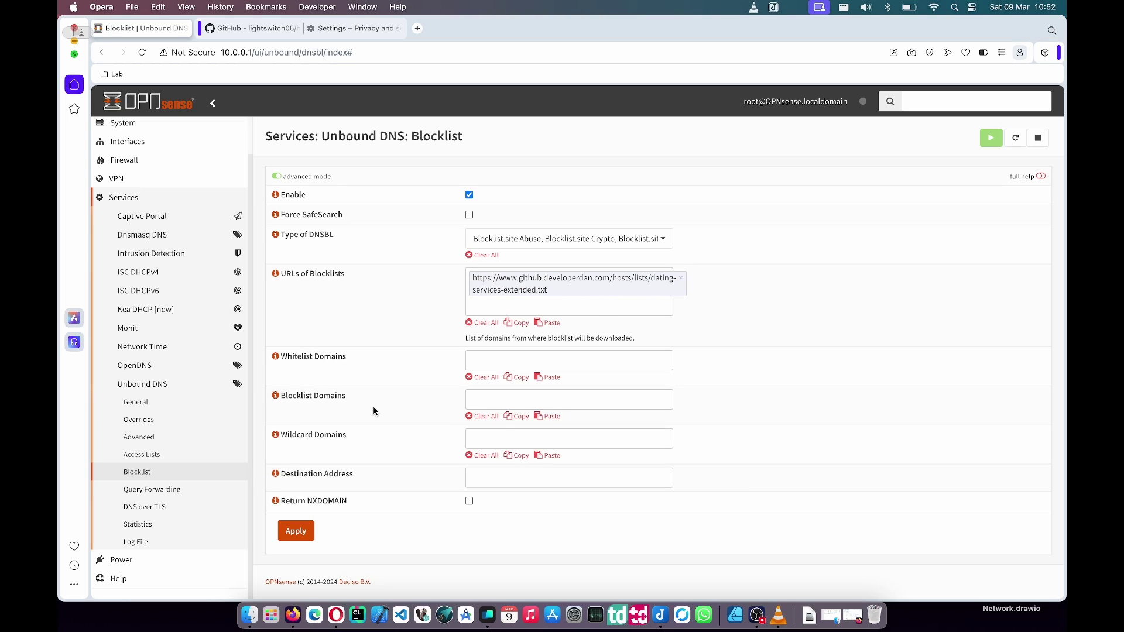
# - Apply the blocklist change and open the dating-services-extended.txt file in the GitHub tab
pyautogui.click(300, 530)
pyautogui.click(267, 29)
pyautogui.click(293, 54)
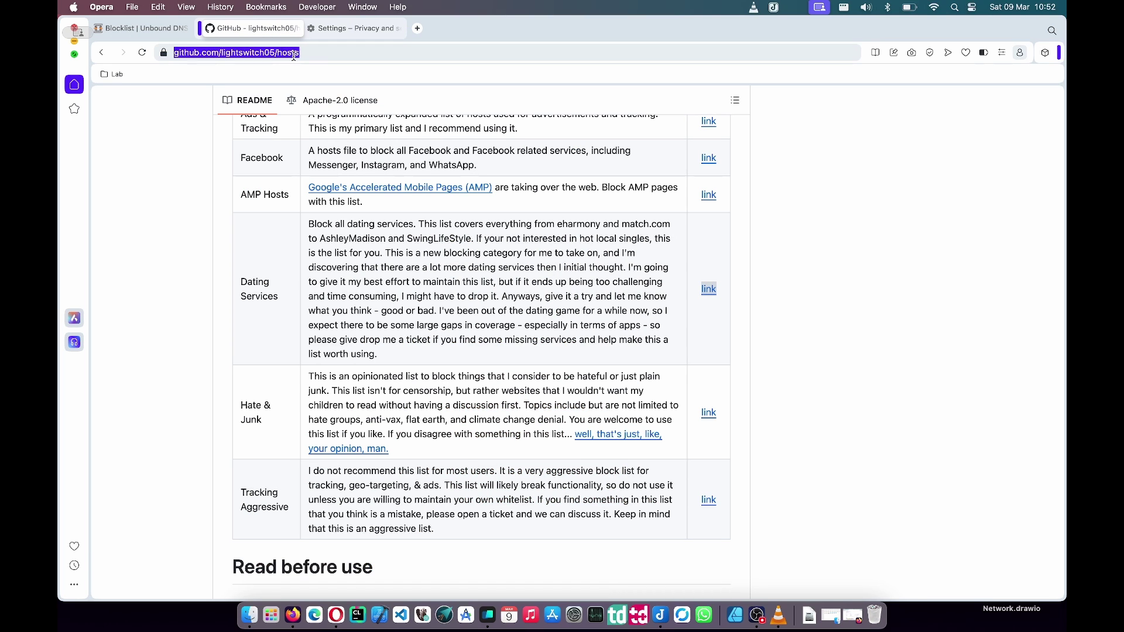
pyautogui.write('https://www.github.developerdan.com/hosts/lists/dating-services-extended.txt')
pyautogui.press('Return')
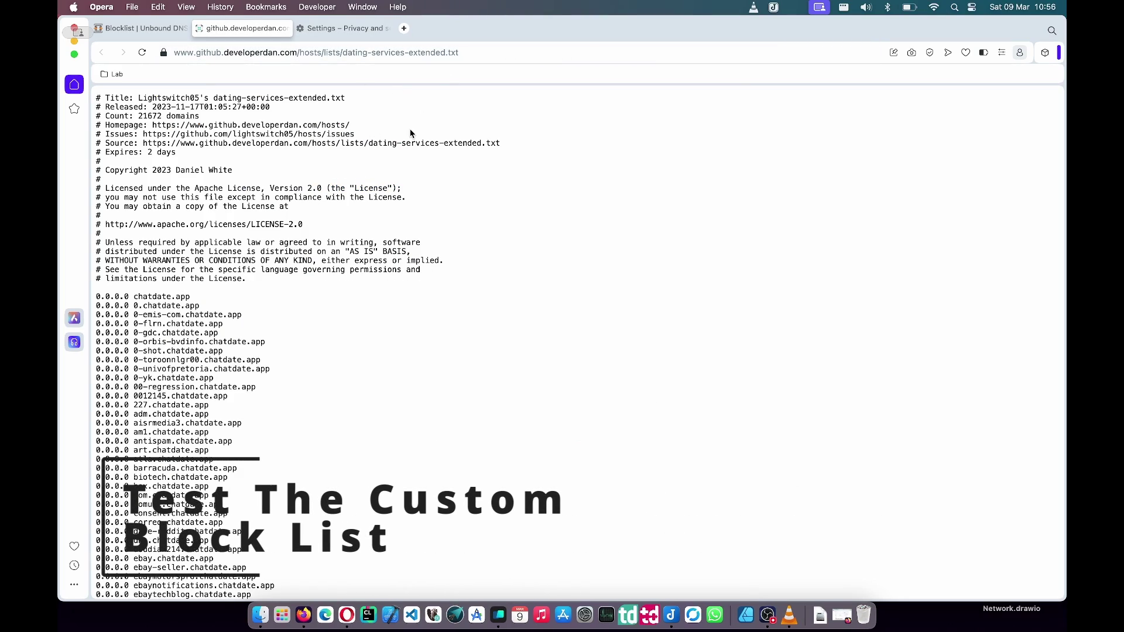
# - Copy the domain elitesingles.ca from the list and open a new tab before the Settings tab
pyautogui.scroll(-10, 375, 179)
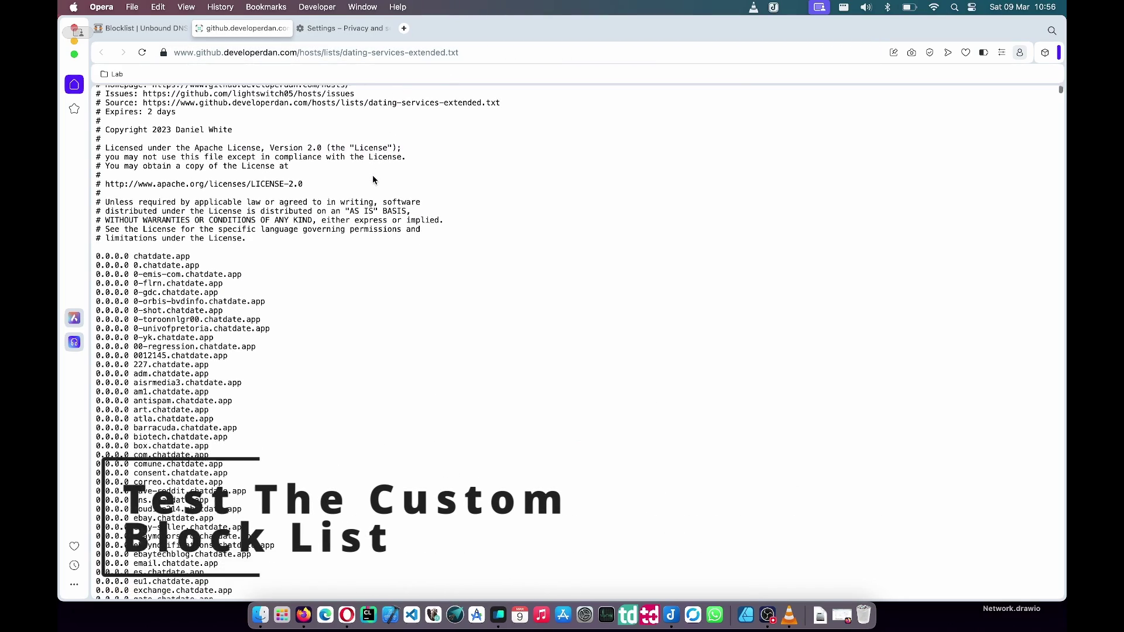
pyautogui.scroll(-20, 373, 180)
pyautogui.scroll(-10, 373, 179)
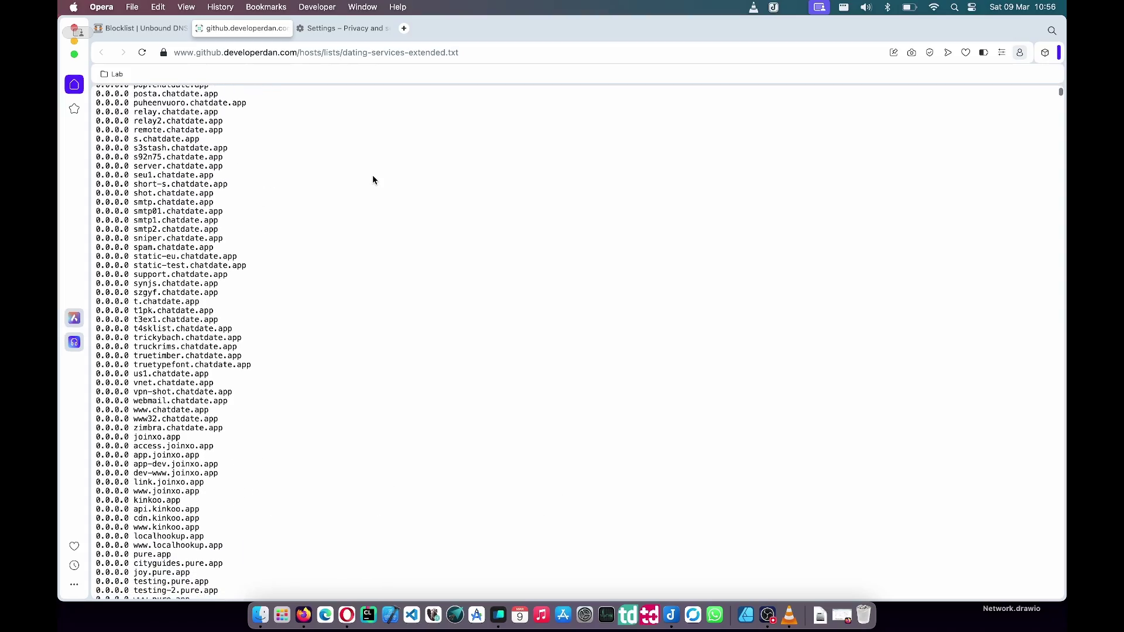
pyautogui.scroll(-10, 372, 180)
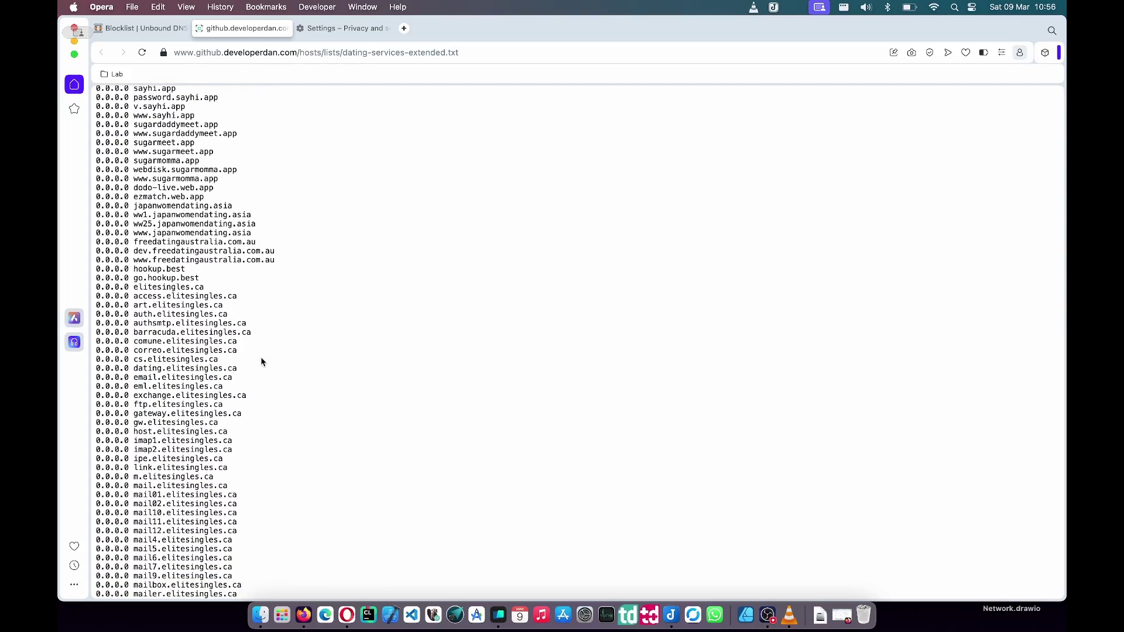
pyautogui.moveTo(240, 369); pyautogui.dragTo(167, 369)
pyautogui.press('super+c')
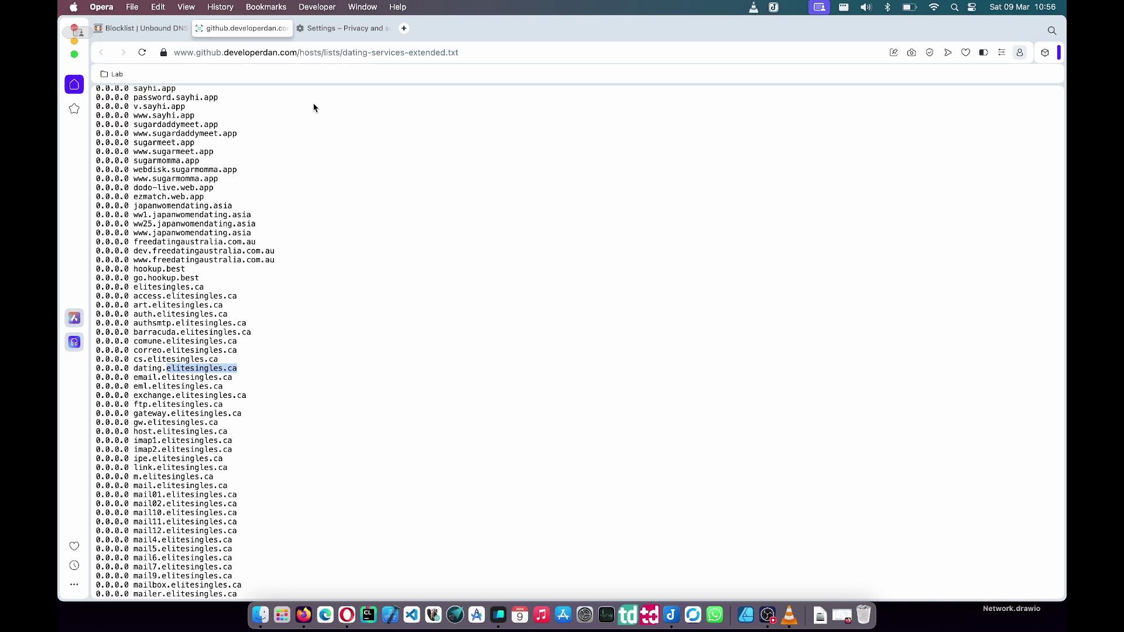
pyautogui.click(404, 28)
pyautogui.moveTo(404, 28); pyautogui.dragTo(306, 45)
# - Load elitesingles.ca in the new tab and confirm it fails with ERR_CONNECTION_REFUSED
pyautogui.click(308, 52)
pyautogui.press('super+v')
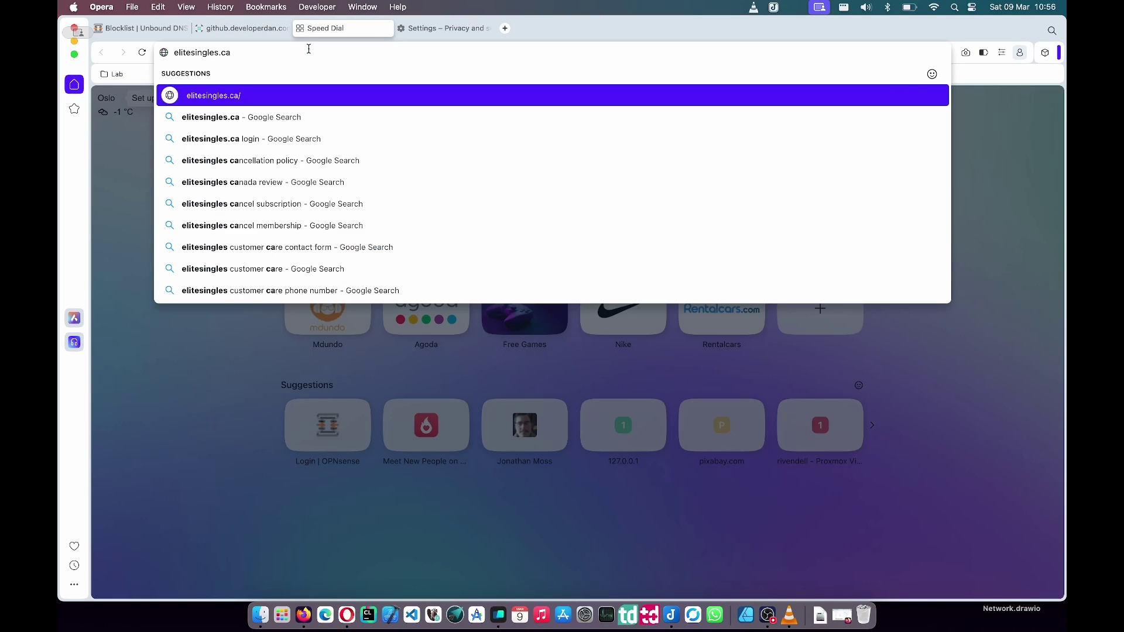
pyautogui.press('Return')
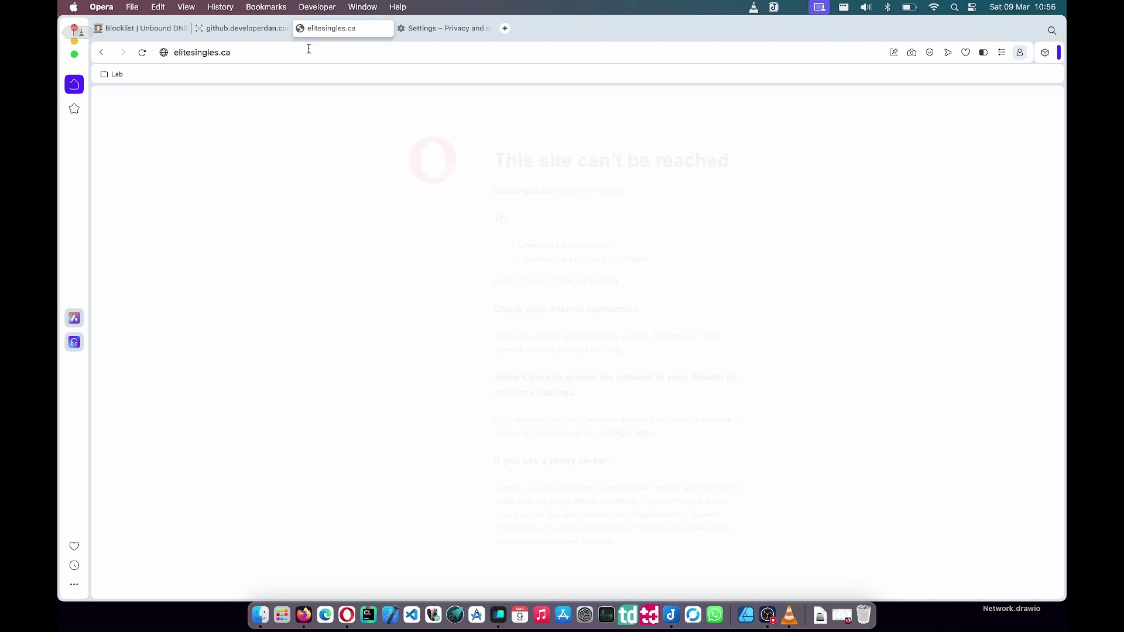
pyautogui.moveTo(408, 135); pyautogui.dragTo(633, 556)
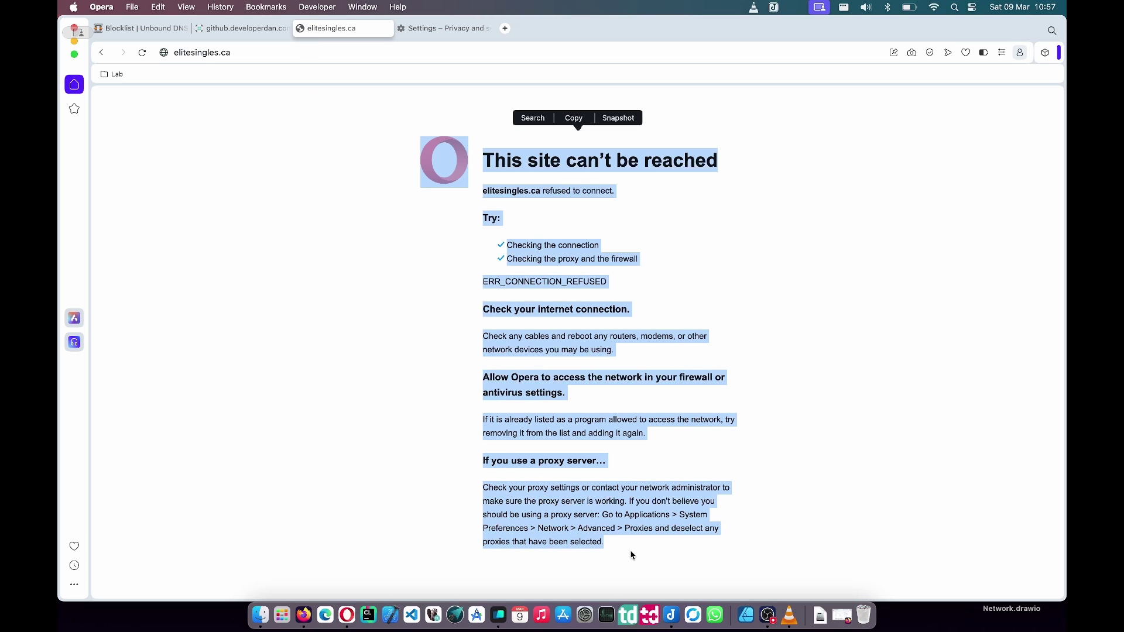
pyautogui.click(290, 314)
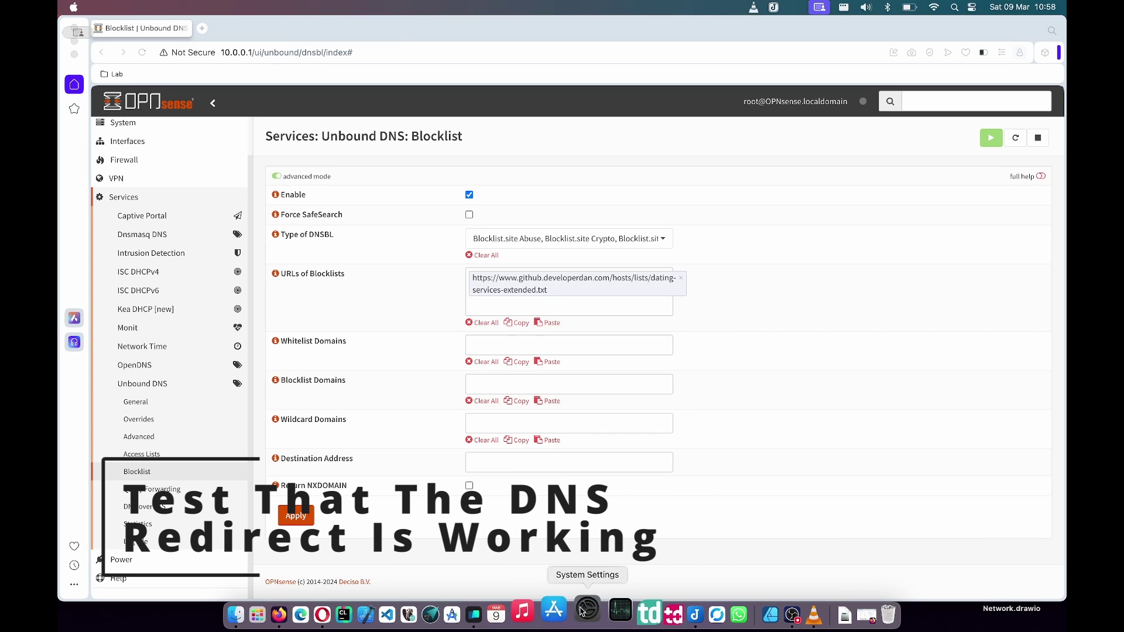
# - Add 8.8.8.8 as a DNS server for the Lab Wi-Fi network in System Settings
pyautogui.click(585, 614)
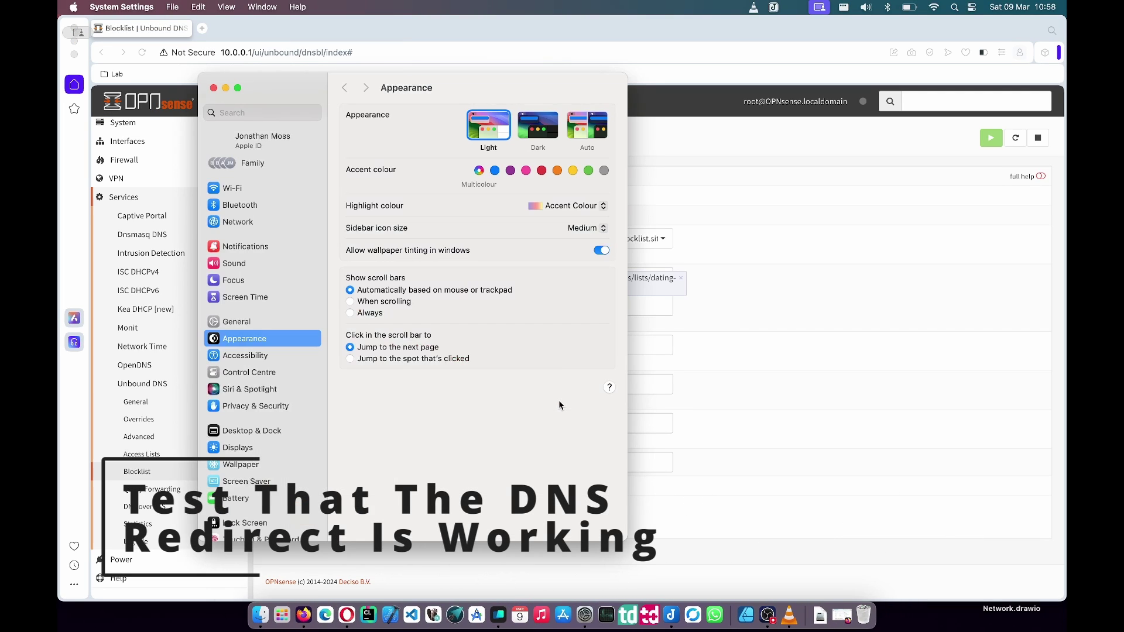
pyautogui.click(262, 191)
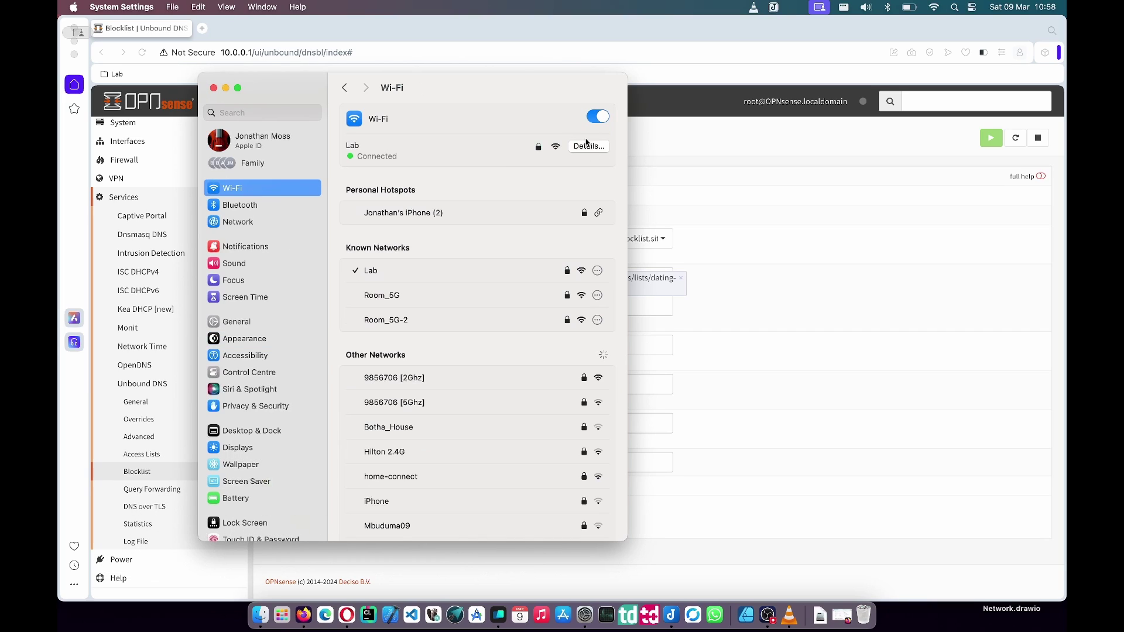
pyautogui.click(587, 147)
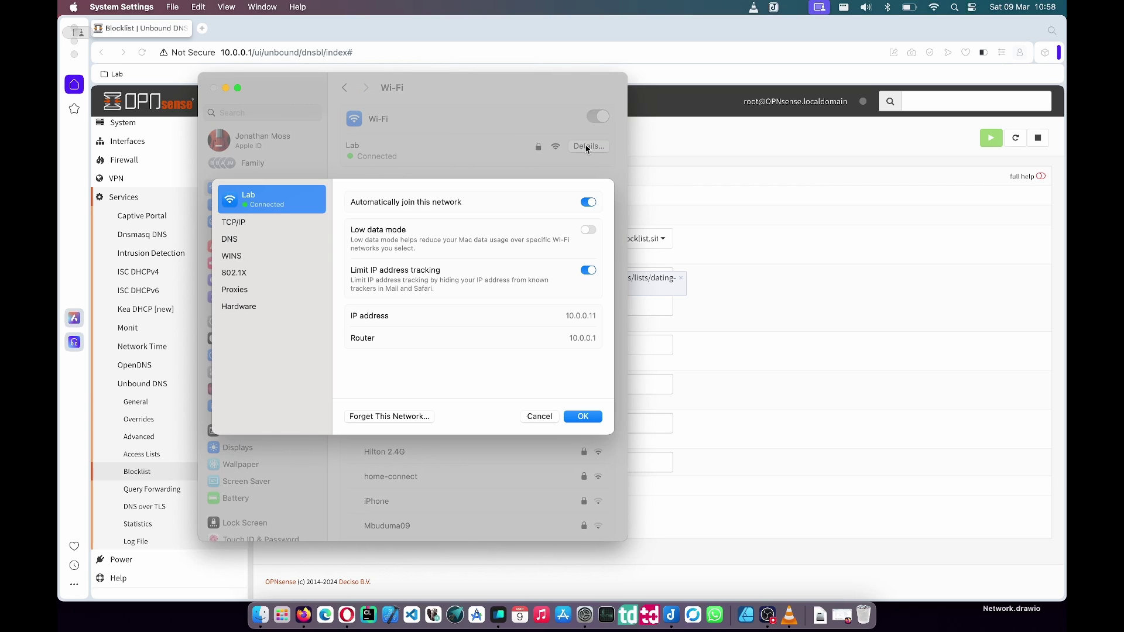
pyautogui.click(242, 237)
pyautogui.click(361, 232)
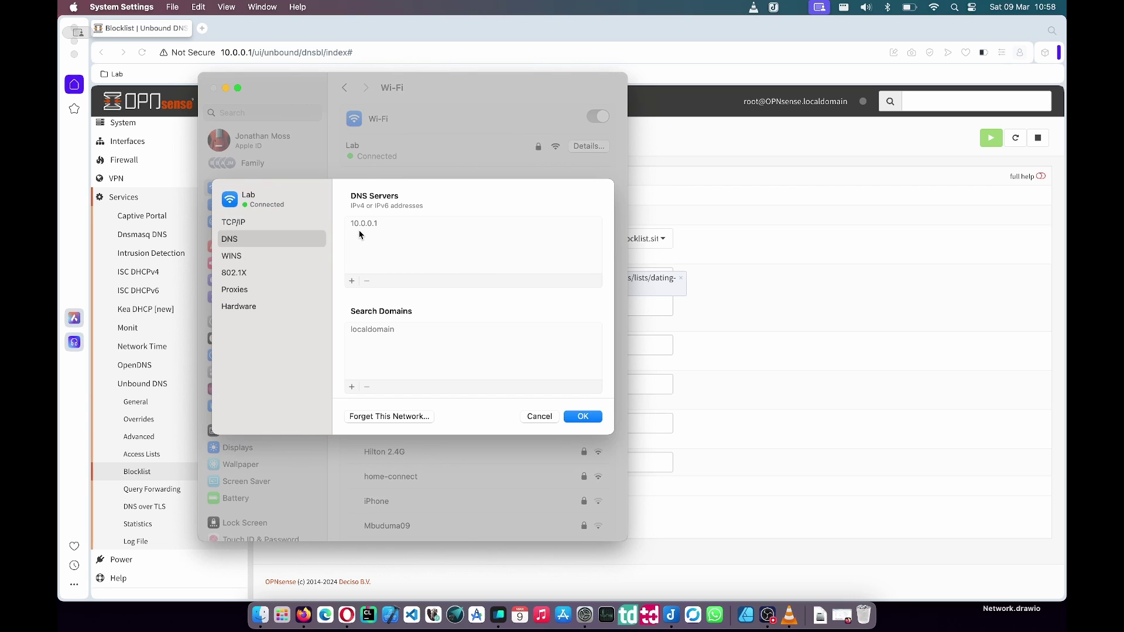
pyautogui.click(351, 281)
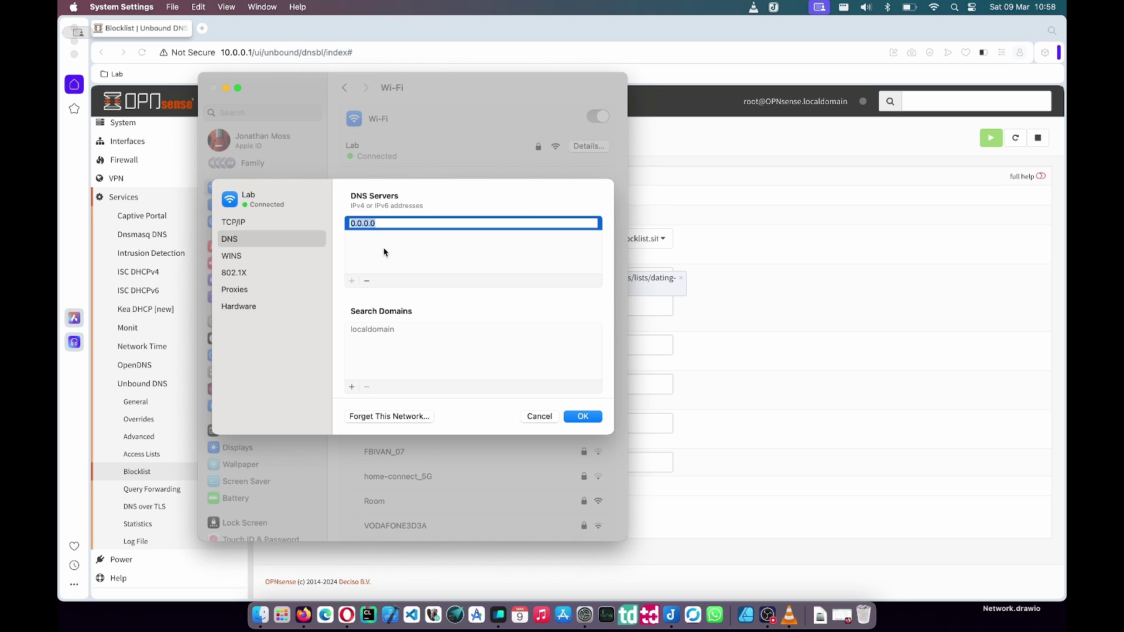
pyautogui.write('8.8.8.8')
pyautogui.press('Return')
pyautogui.press('Return')
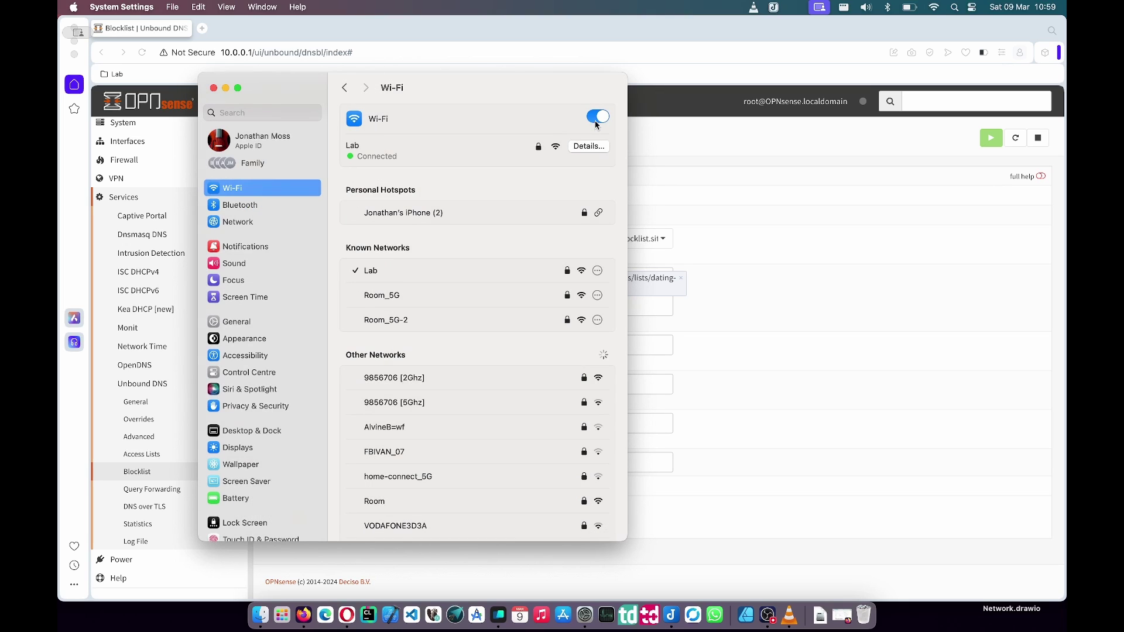
# - Reconnect Wi-Fi, confirm the Lab network's DNS shows 8.8.8.8, and quit System Settings
pyautogui.click(598, 119)
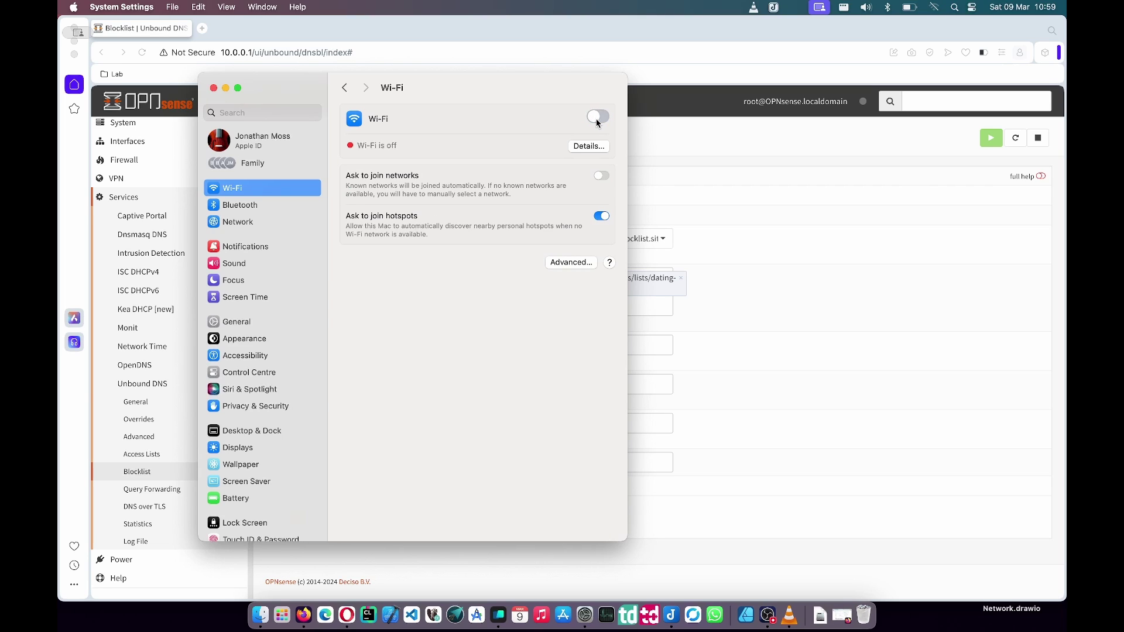
pyautogui.click(595, 118)
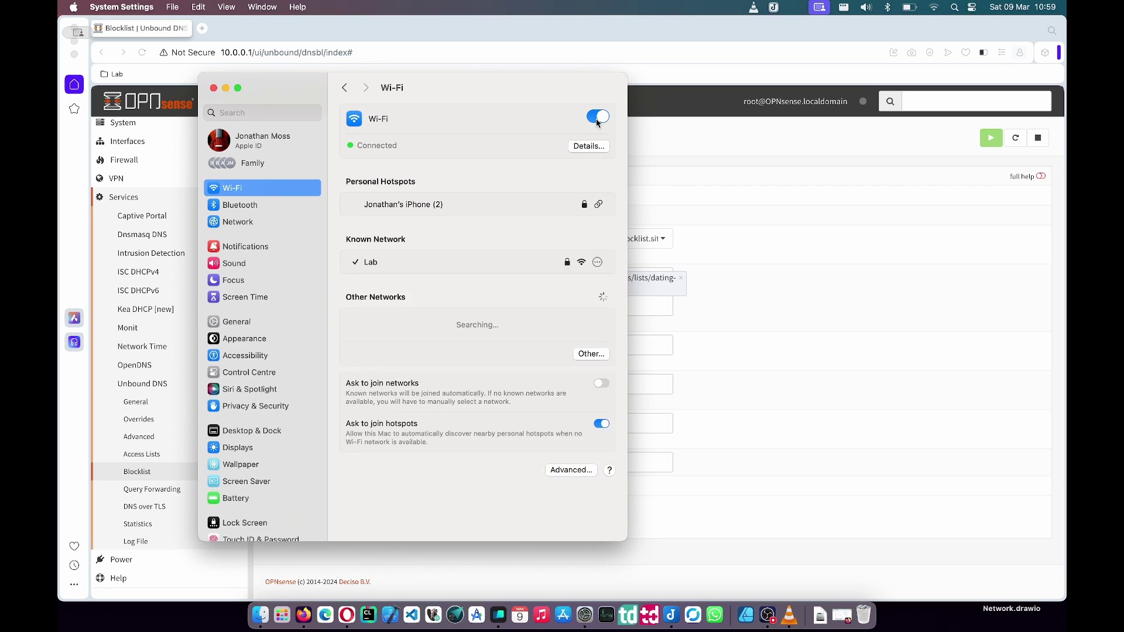
pyautogui.click(590, 147)
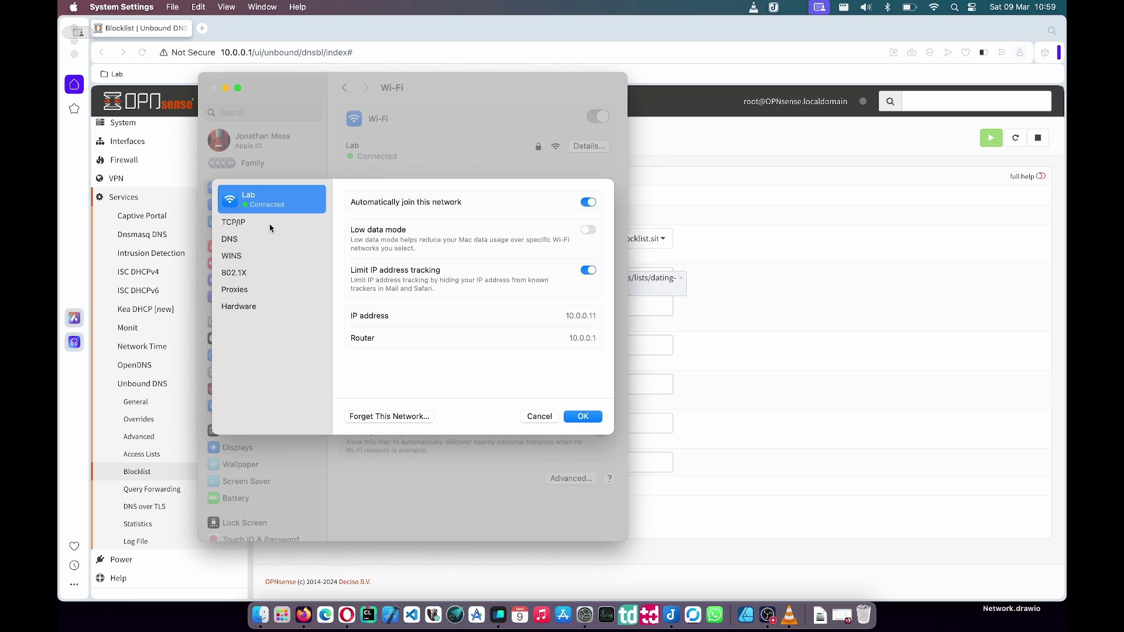
pyautogui.click(270, 226)
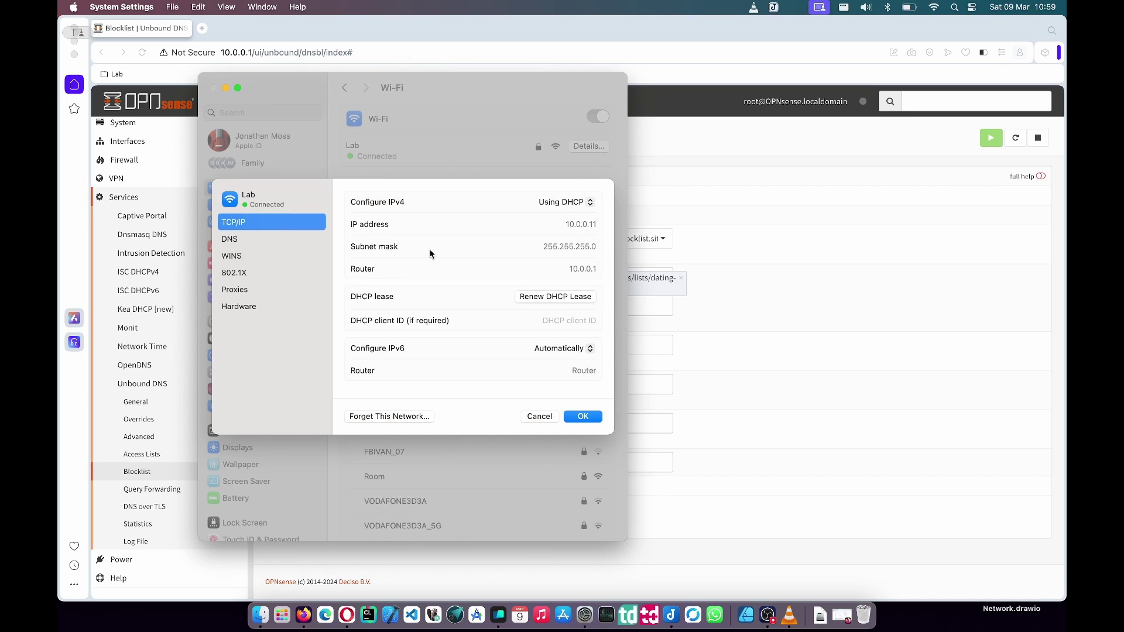
pyautogui.click(309, 239)
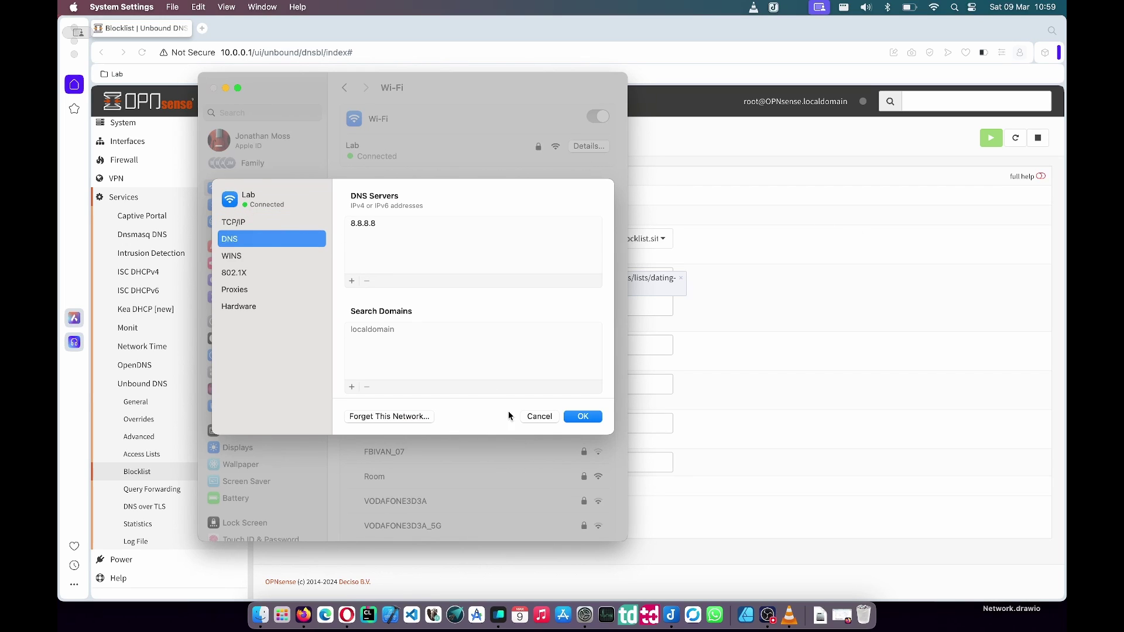
pyautogui.click(537, 417)
pyautogui.press('super+q')
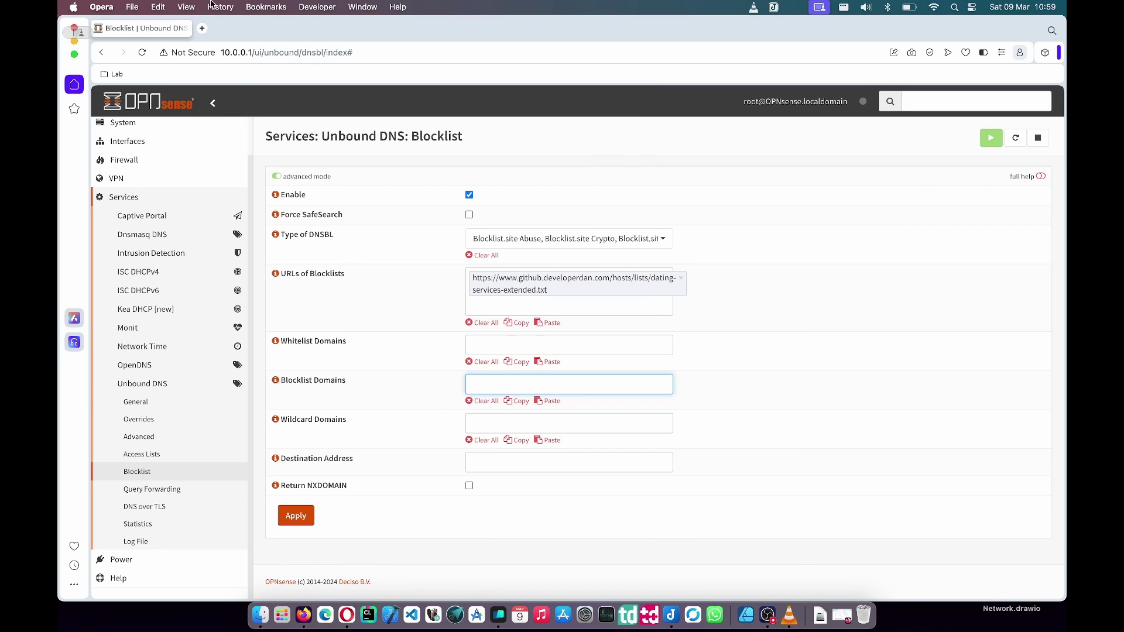
# - Visit elitesingles.ca in a new tab, clear the browsing data, and reload the site
pyautogui.click(204, 28)
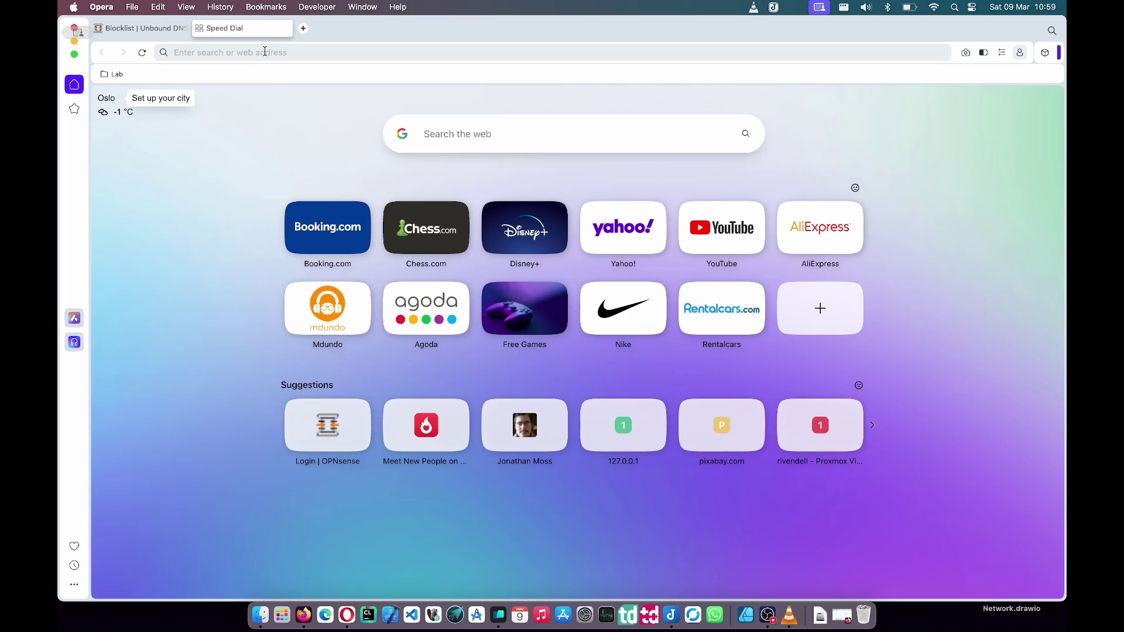
pyautogui.write('elitesingles.ca')
pyautogui.press('Return')
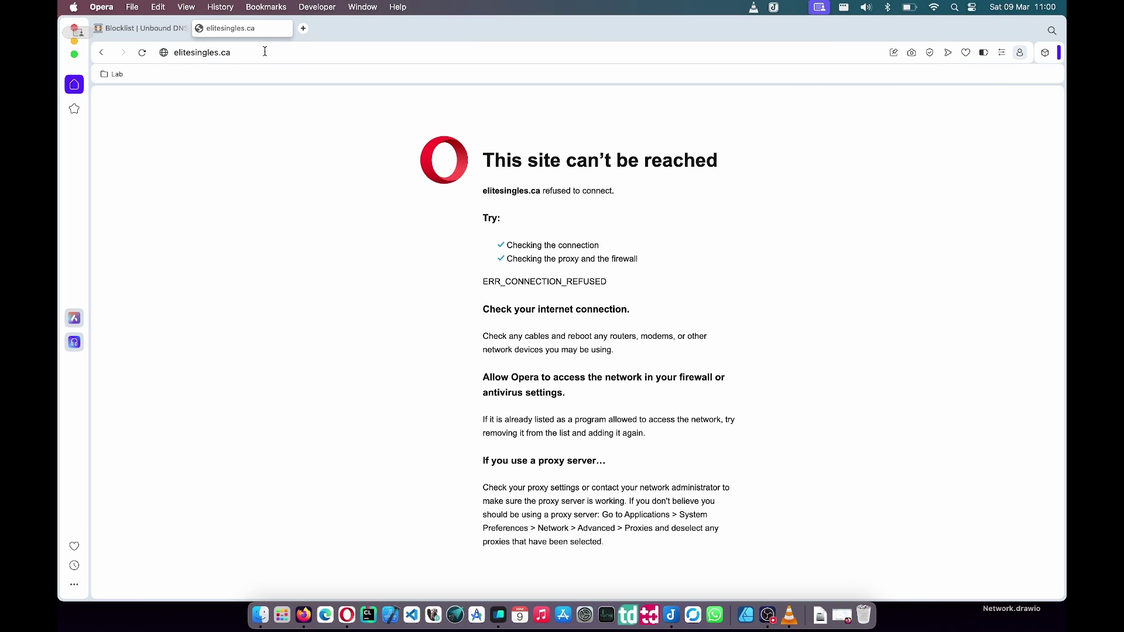
pyautogui.press('super+shift+BackSpace')
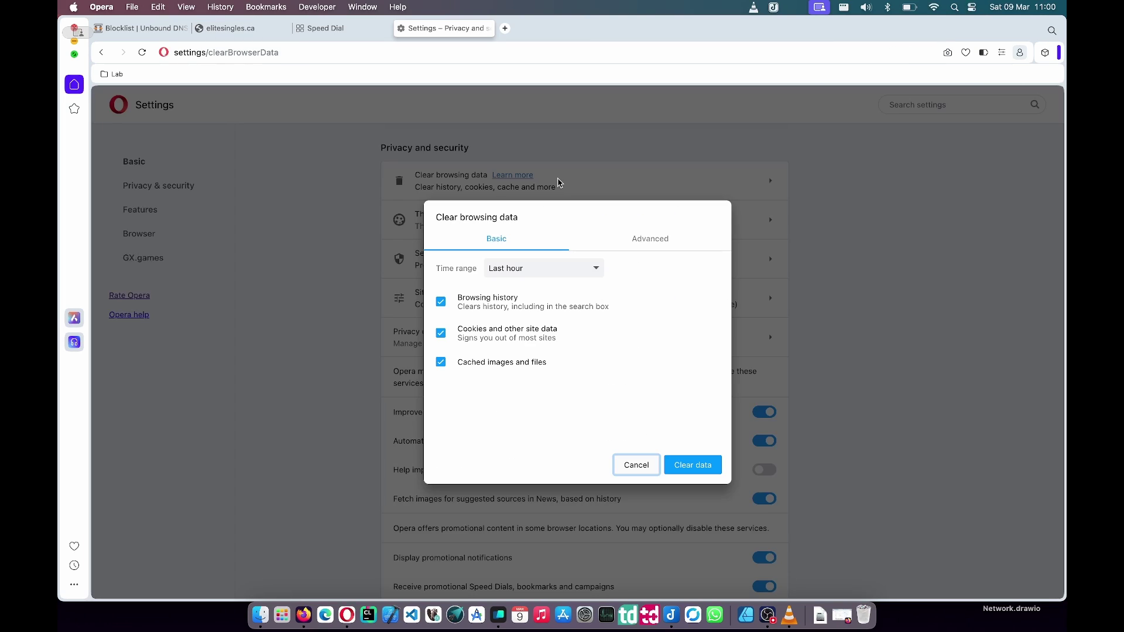
pyautogui.click(690, 468)
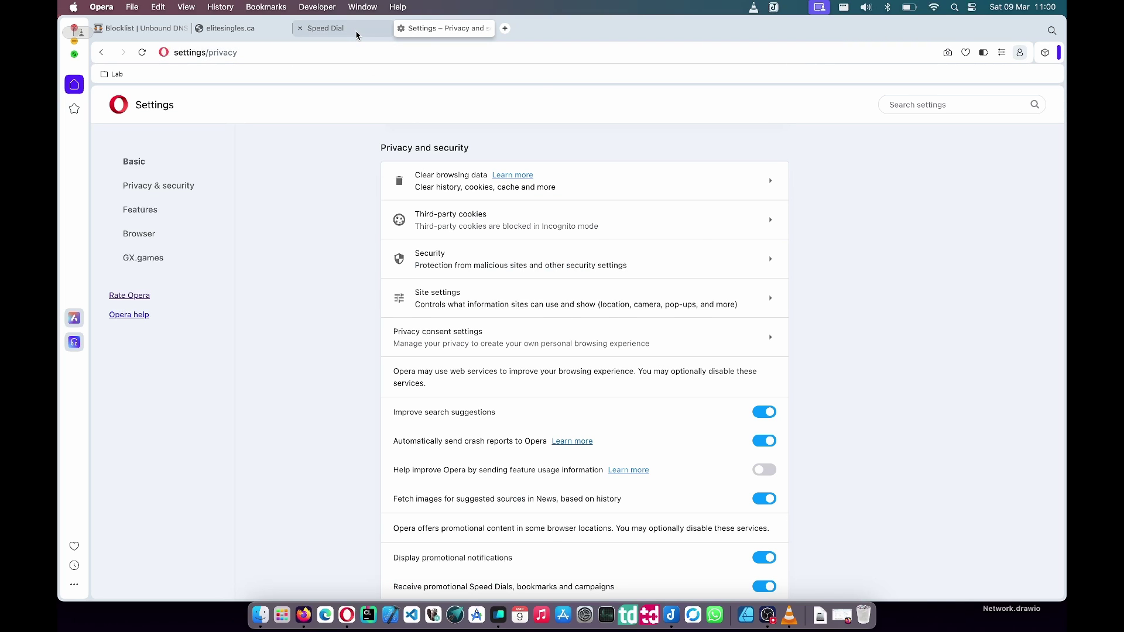
pyautogui.click(302, 30)
pyautogui.click(266, 30)
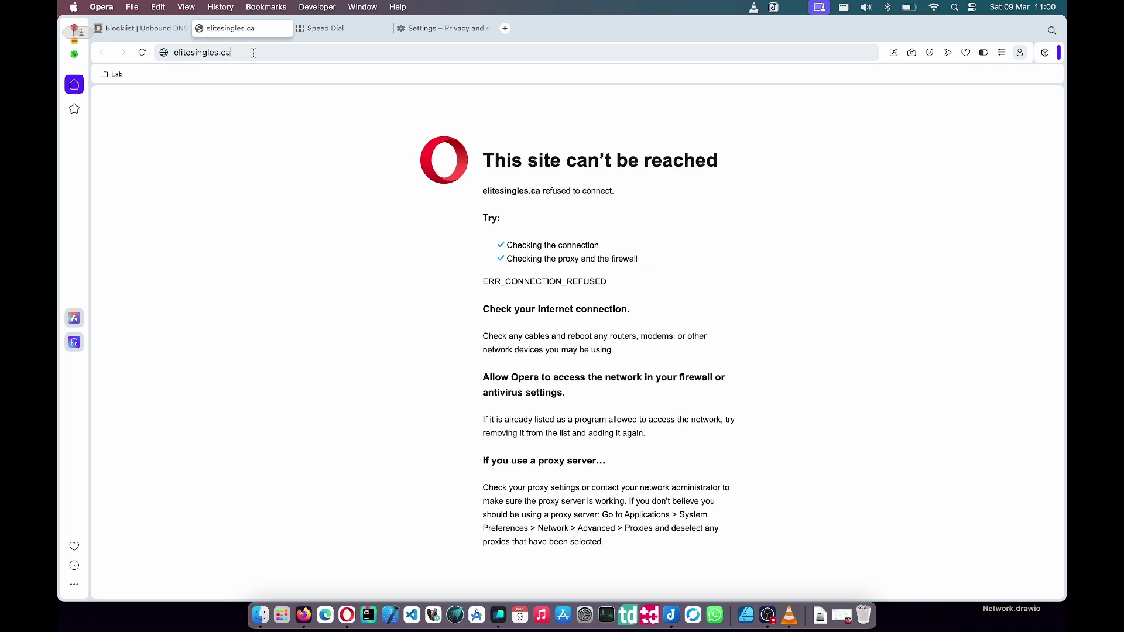
pyautogui.click(253, 53)
pyautogui.press('Return')
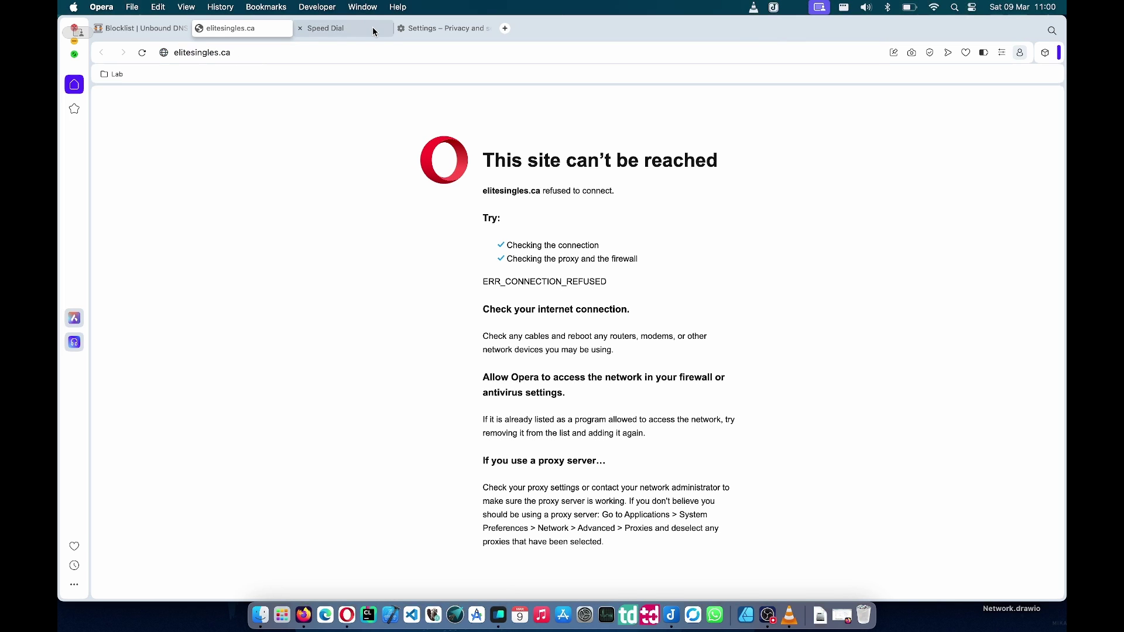
# - Close the extra tabs and reload the OPNsense Unbound DNS Blocklist page
pyautogui.click(300, 30)
pyautogui.click(300, 28)
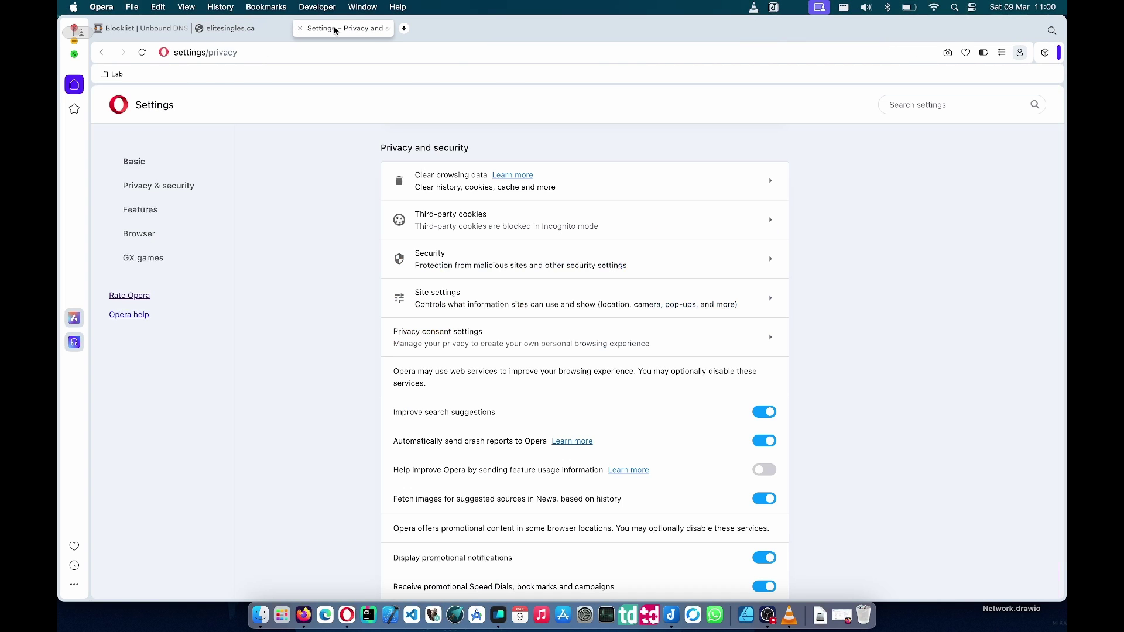
pyautogui.click(300, 28)
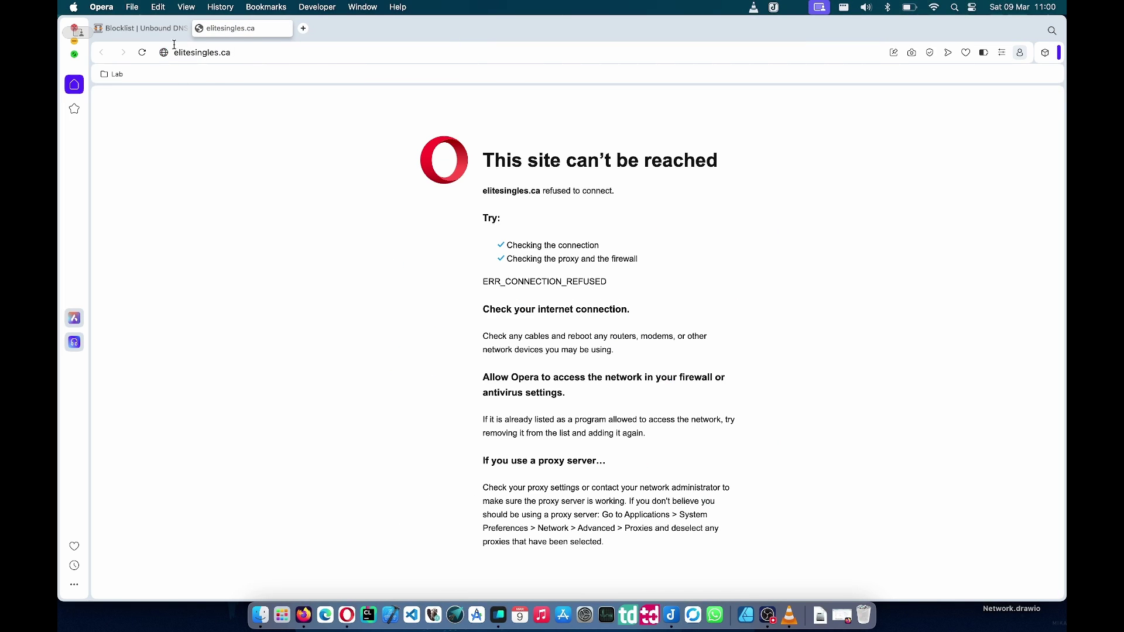
pyautogui.click(140, 28)
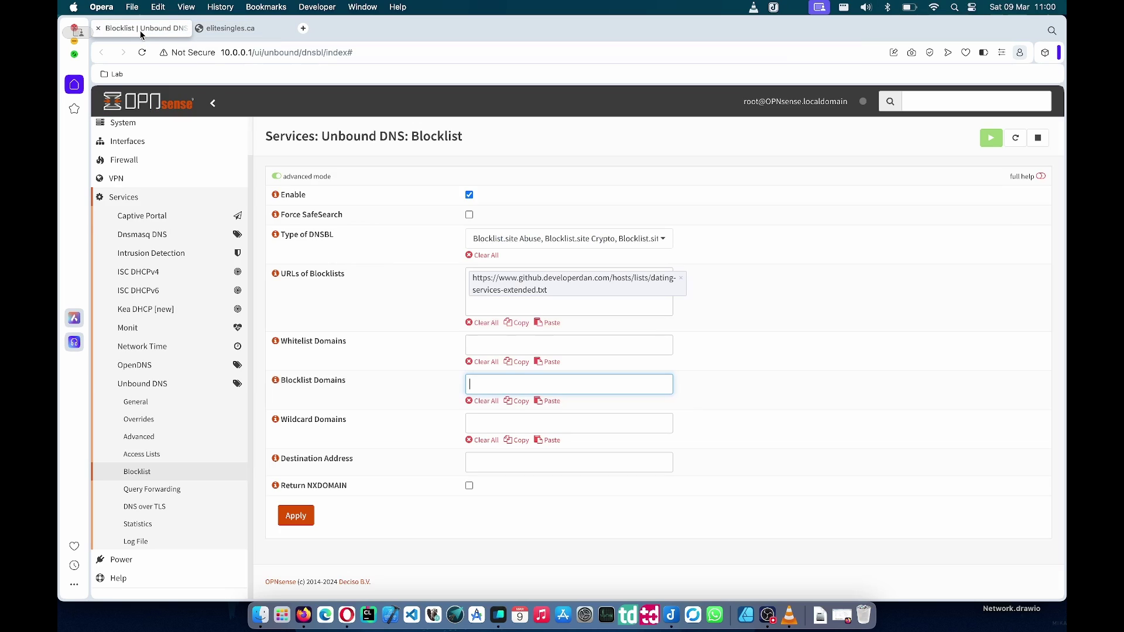
pyautogui.click(187, 471)
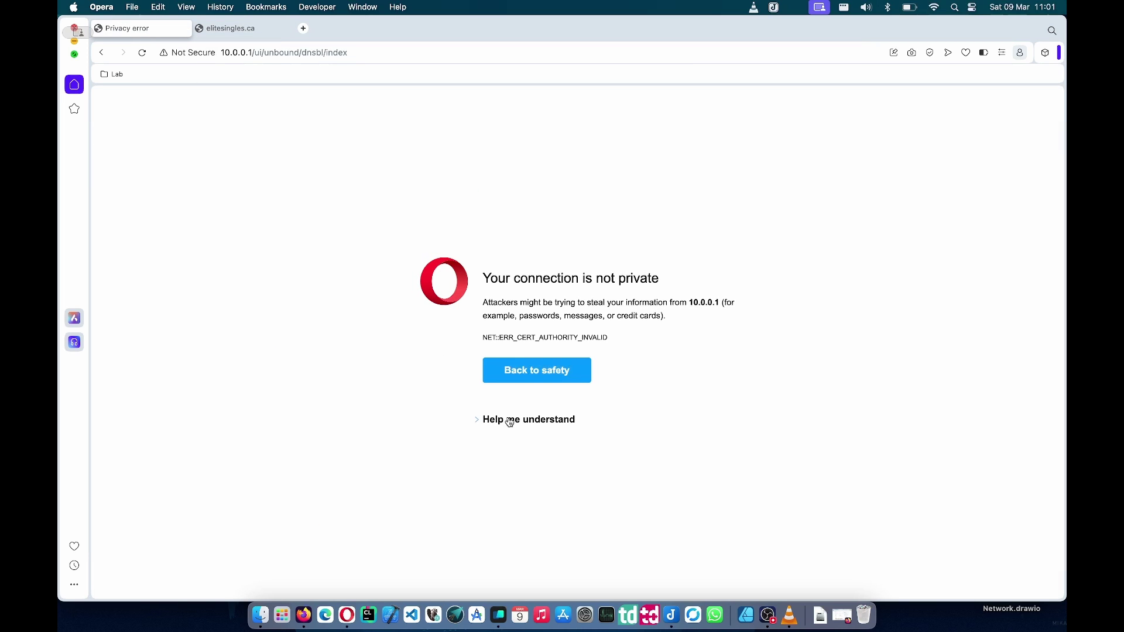
# - Proceed past the certificate warning and log in to OPNsense
pyautogui.click(510, 420)
pyautogui.click(526, 455)
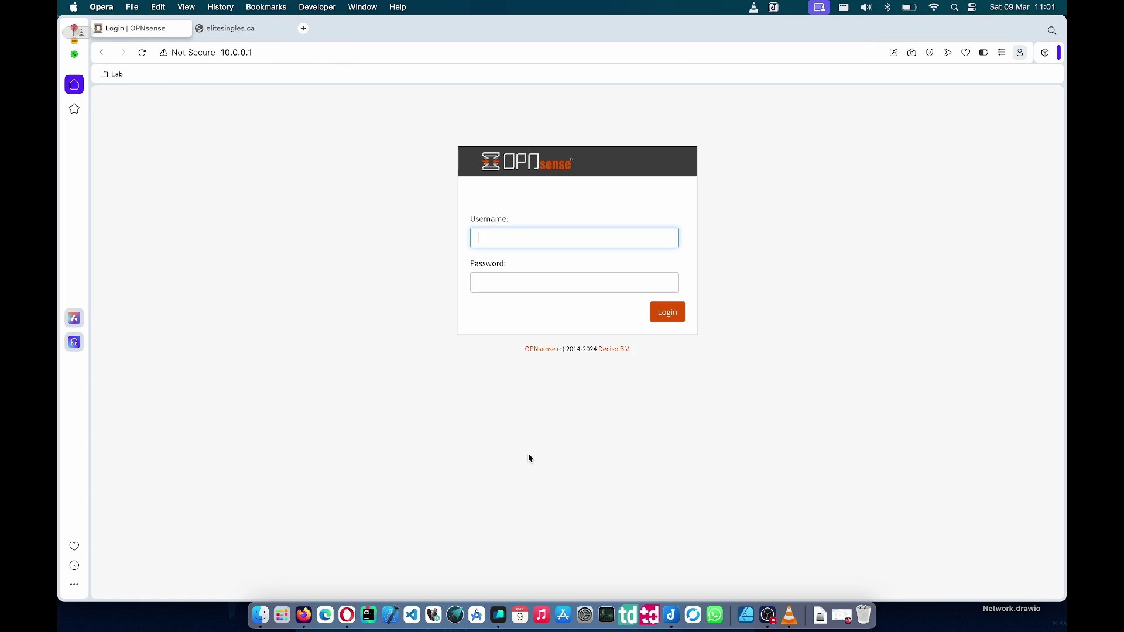
pyautogui.write('root')
pyautogui.press('Tab')
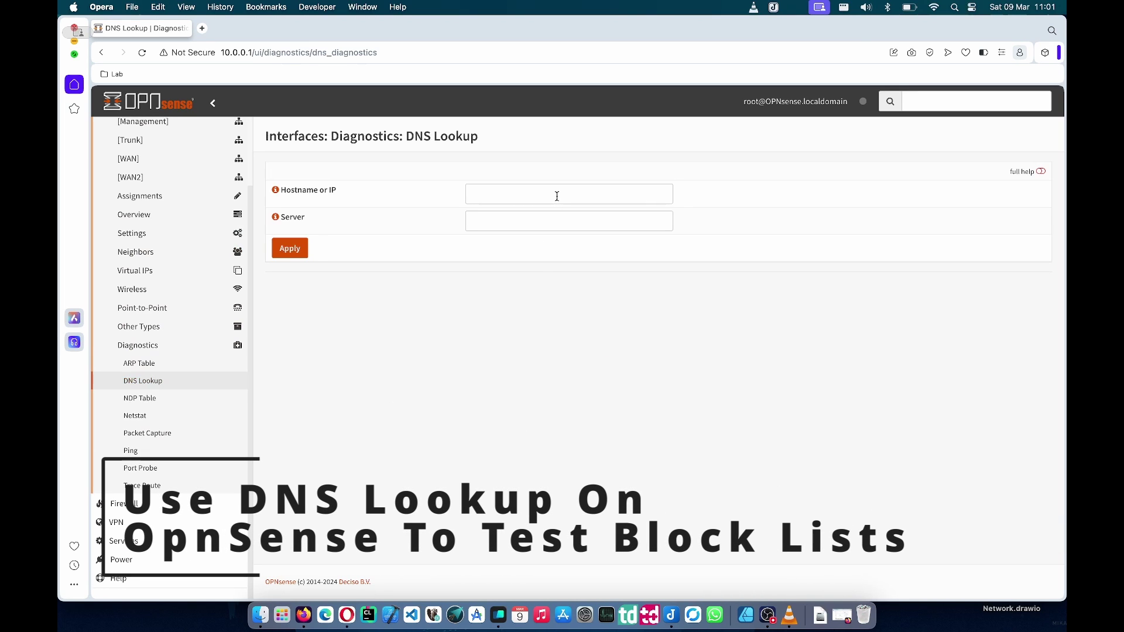
# - Look up github.com in DNS Lookup, noting the answering server 127.0.0.1
pyautogui.click(556, 197)
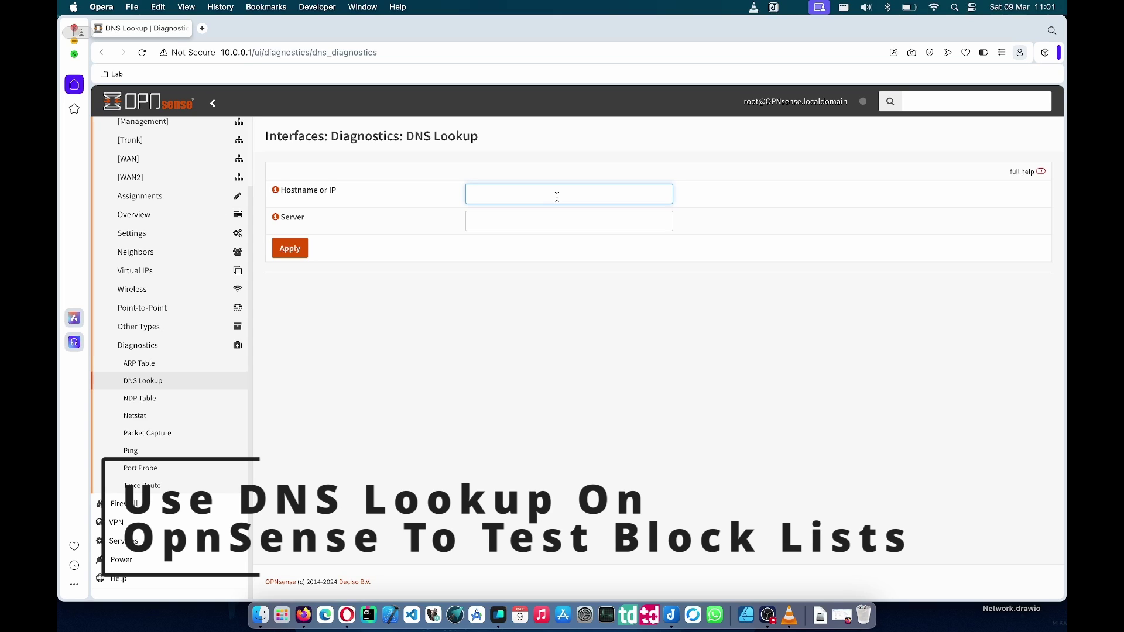
pyautogui.write('face')
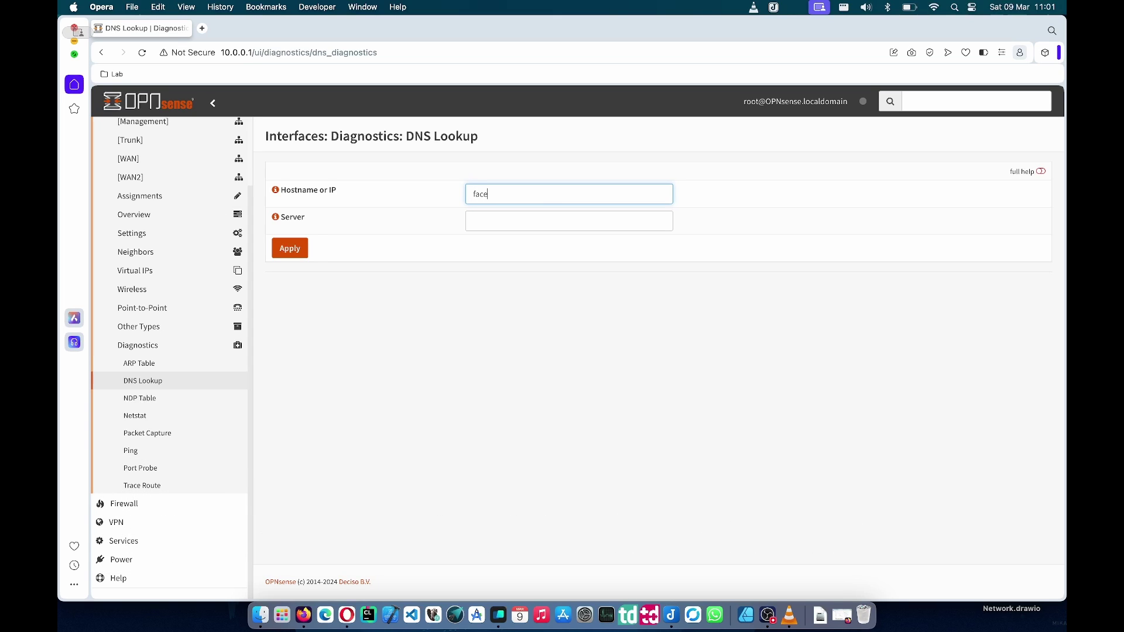
pyautogui.press('BackSpace')
pyautogui.press('BackSpace')
pyautogui.press('BackSpace')
pyautogui.write('github.com')
pyautogui.click(289, 248)
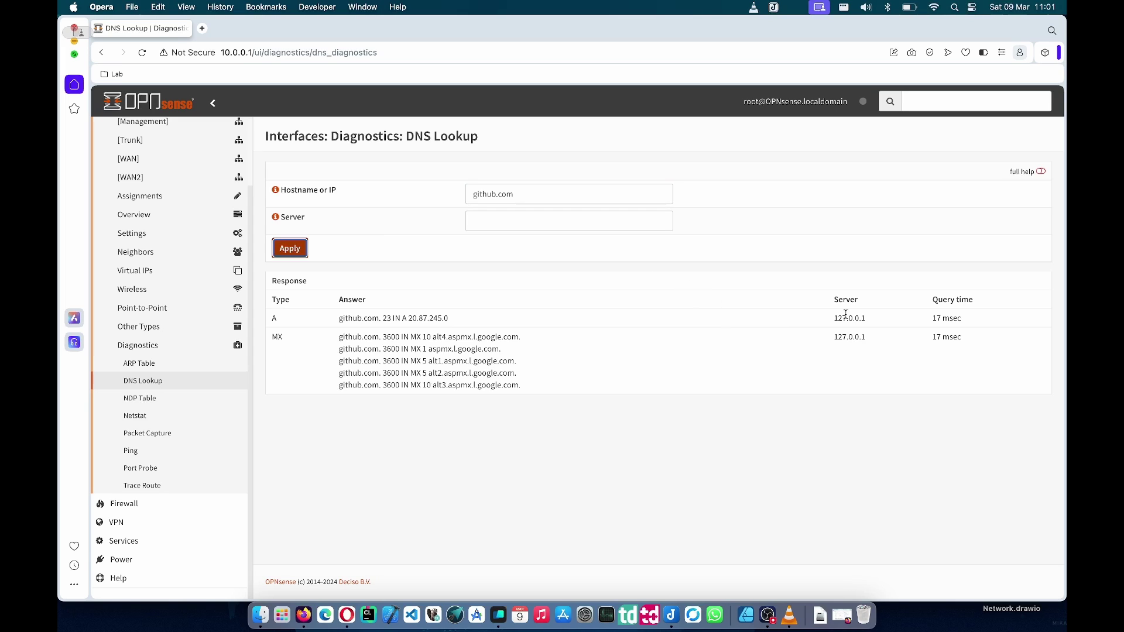
pyautogui.moveTo(865, 318); pyautogui.dragTo(830, 320)
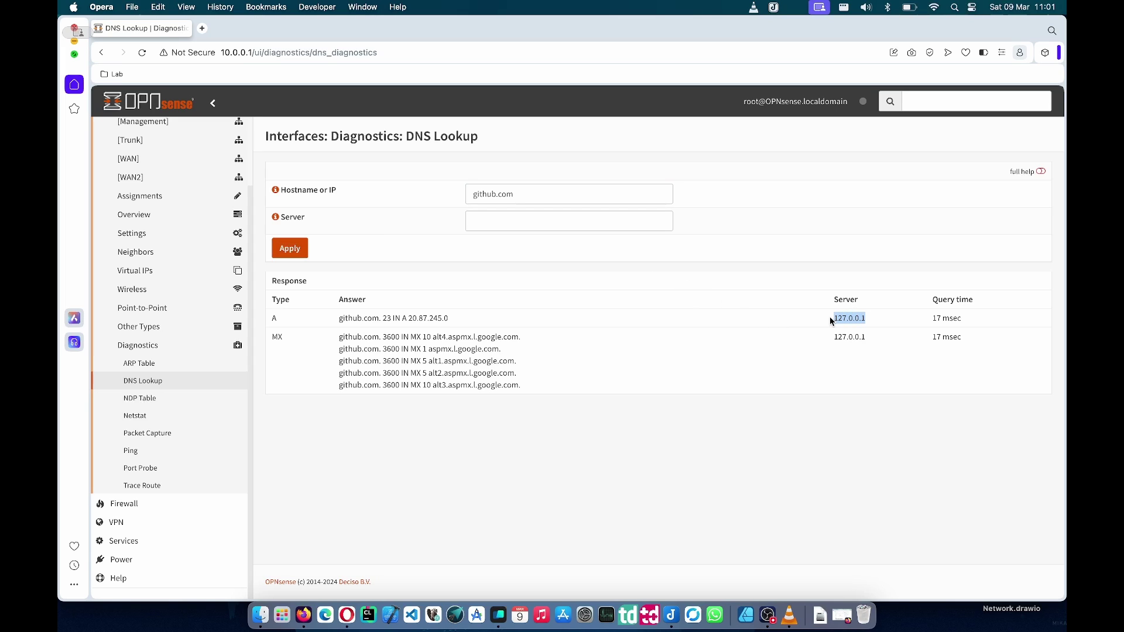
# - Look up facebook.com and confirm its A record answers 0.0.0.0
pyautogui.click(559, 197)
pyautogui.hotkey('shift', 'alt', 'Left')
pyautogui.hotkey('shift', 'alt', 'Left')
pyautogui.write('facebook.com')
pyautogui.press('Return')
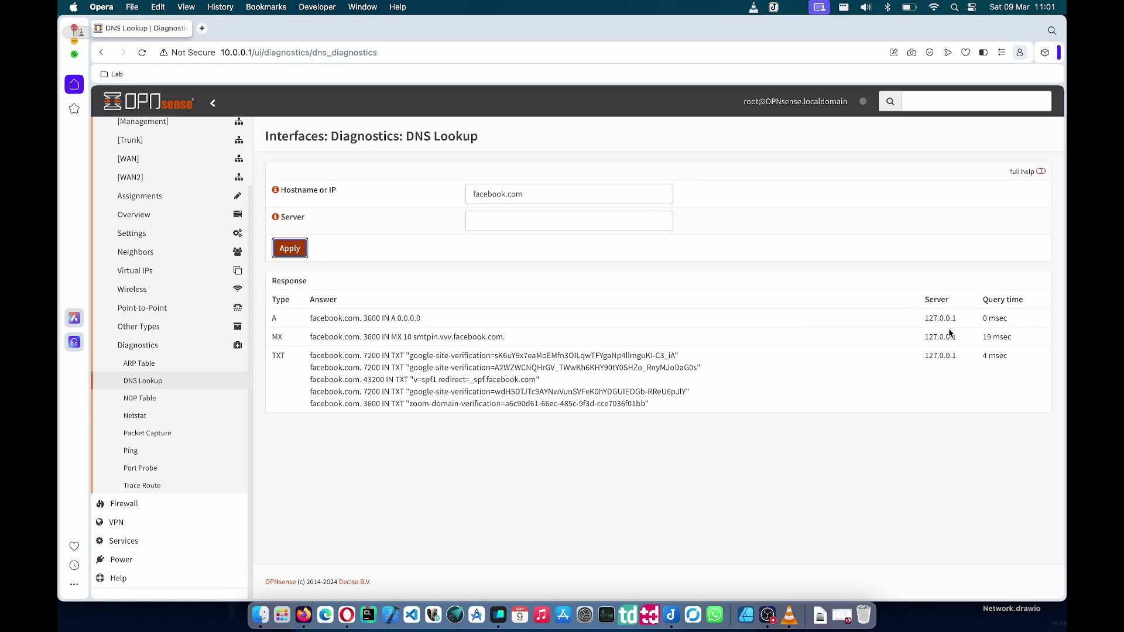
pyautogui.doubleClick(414, 317)
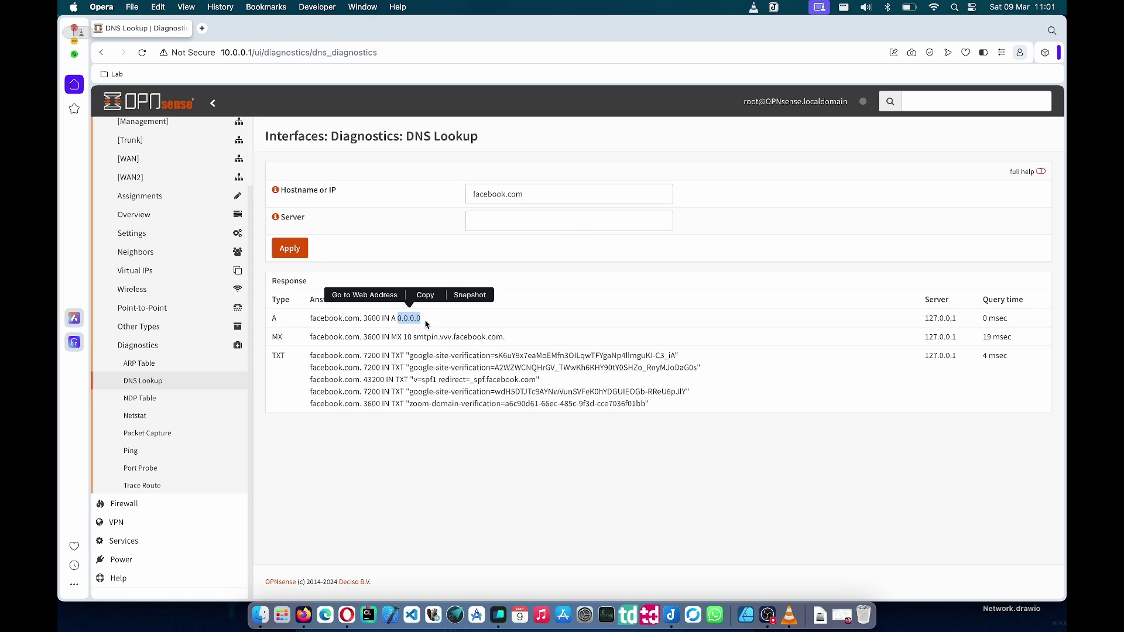
pyautogui.click(443, 326)
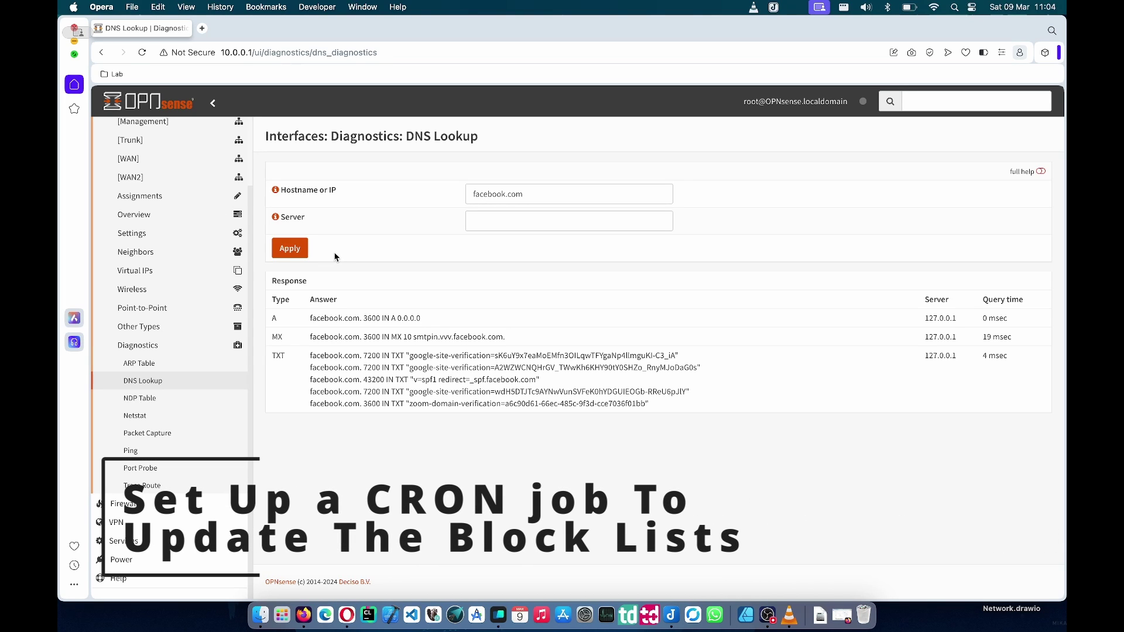
# - Go to System > Settings > Cron and start a new cron job
pyautogui.scroll(3, 151, 327)
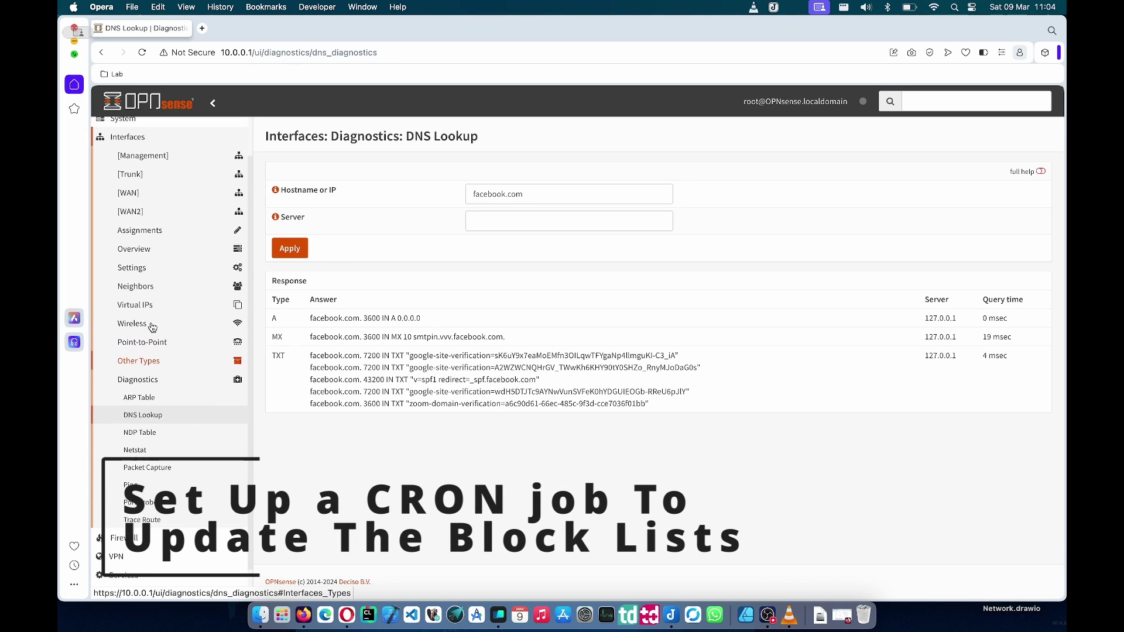
pyautogui.click(125, 164)
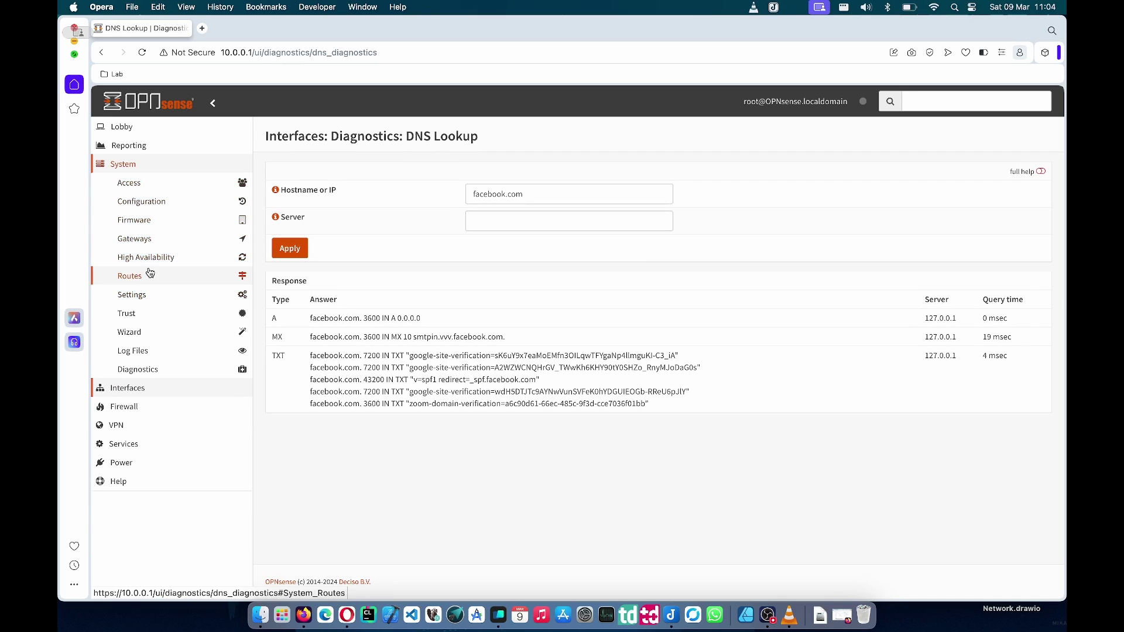
pyautogui.click(154, 295)
pyautogui.click(132, 311)
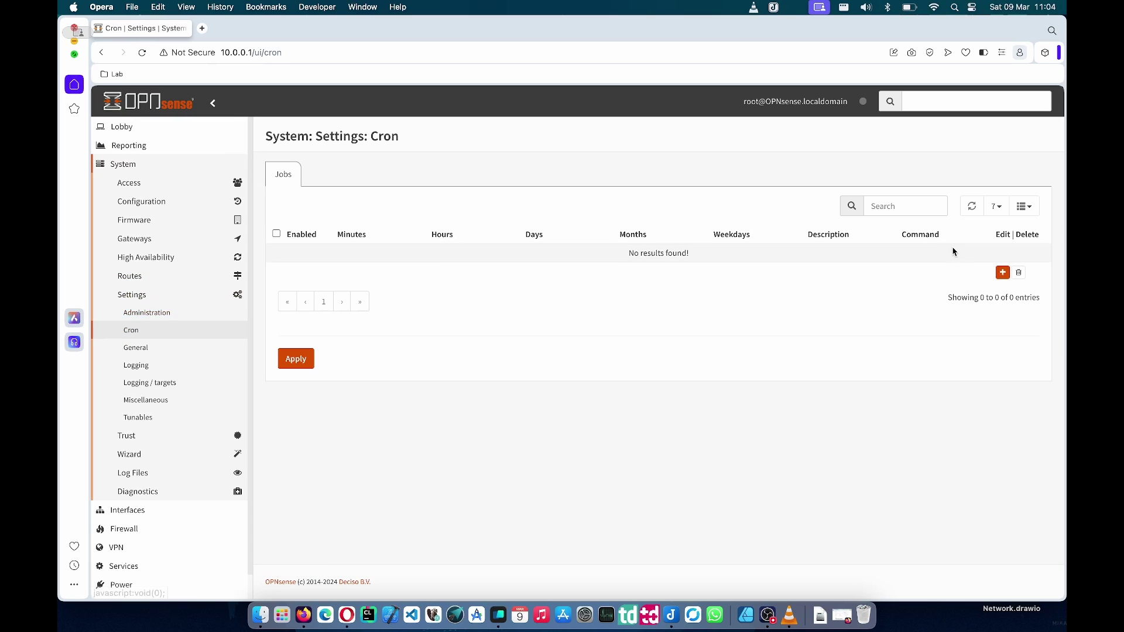
pyautogui.click(1002, 273)
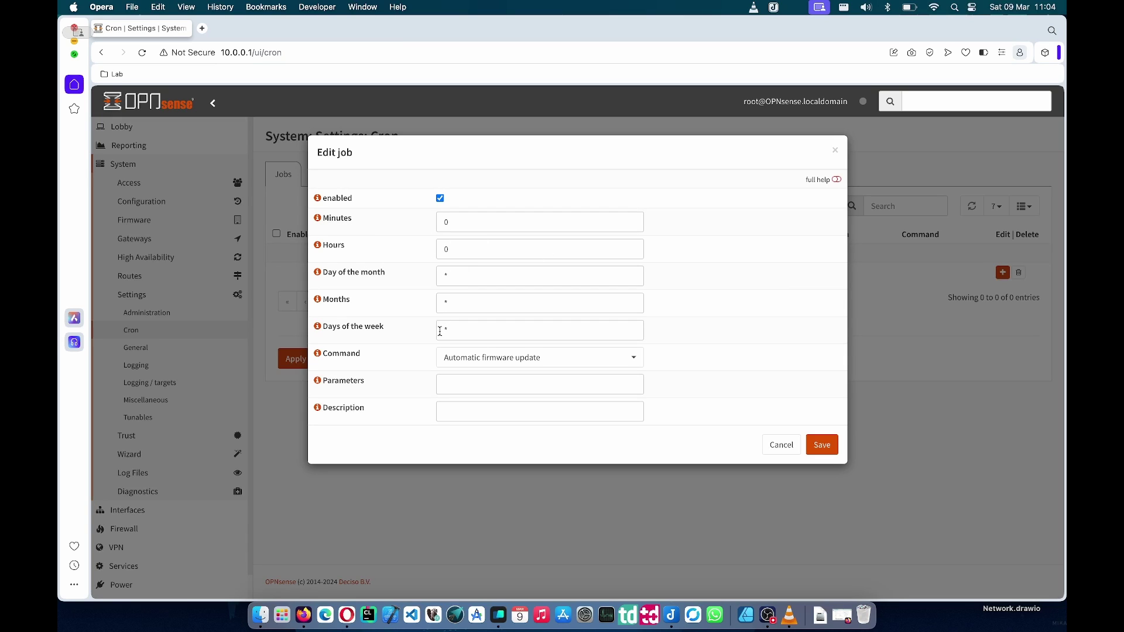
# - Set the command to Update Unbound DNSBLs, describe it as updating all DNSBLs, save and apply
pyautogui.click(458, 365)
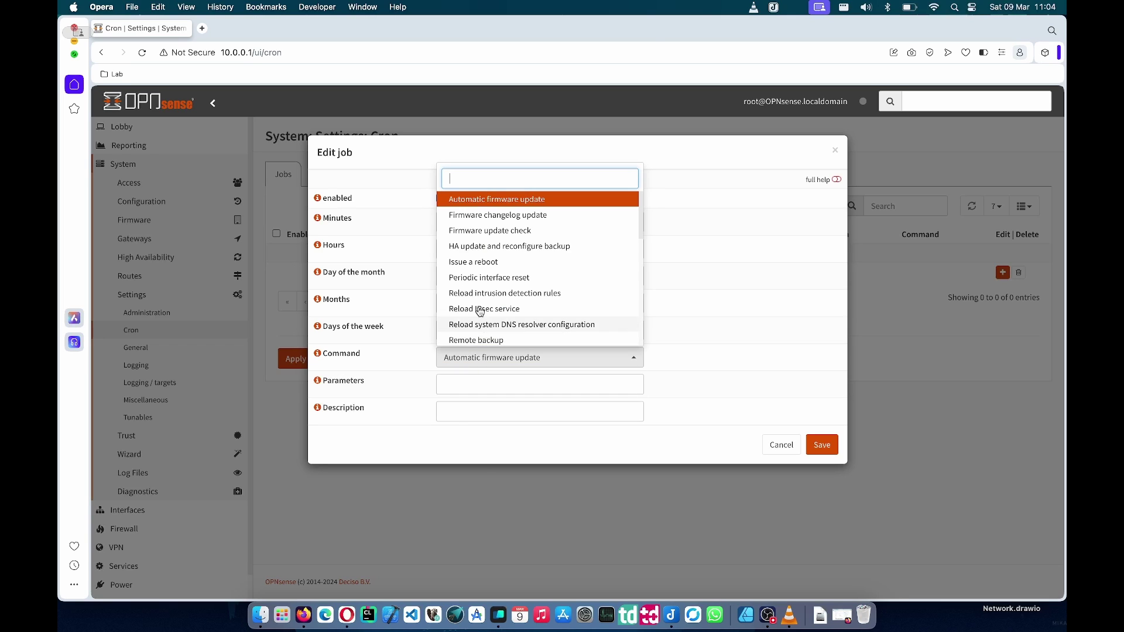
pyautogui.scroll(-10, 483, 298)
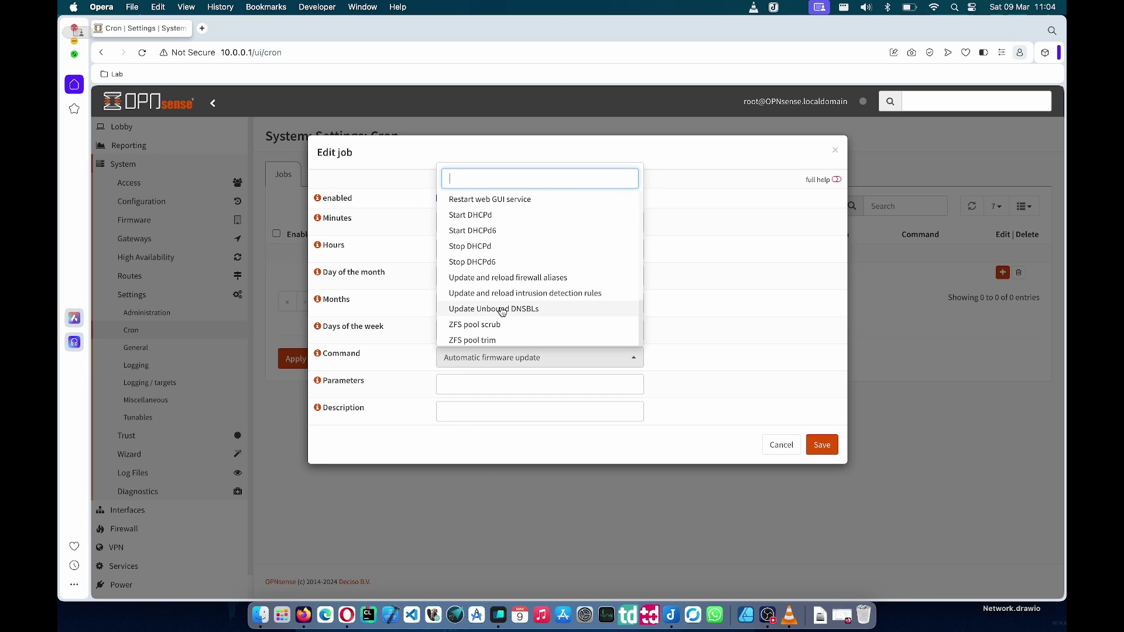
pyautogui.click(540, 310)
pyautogui.click(478, 415)
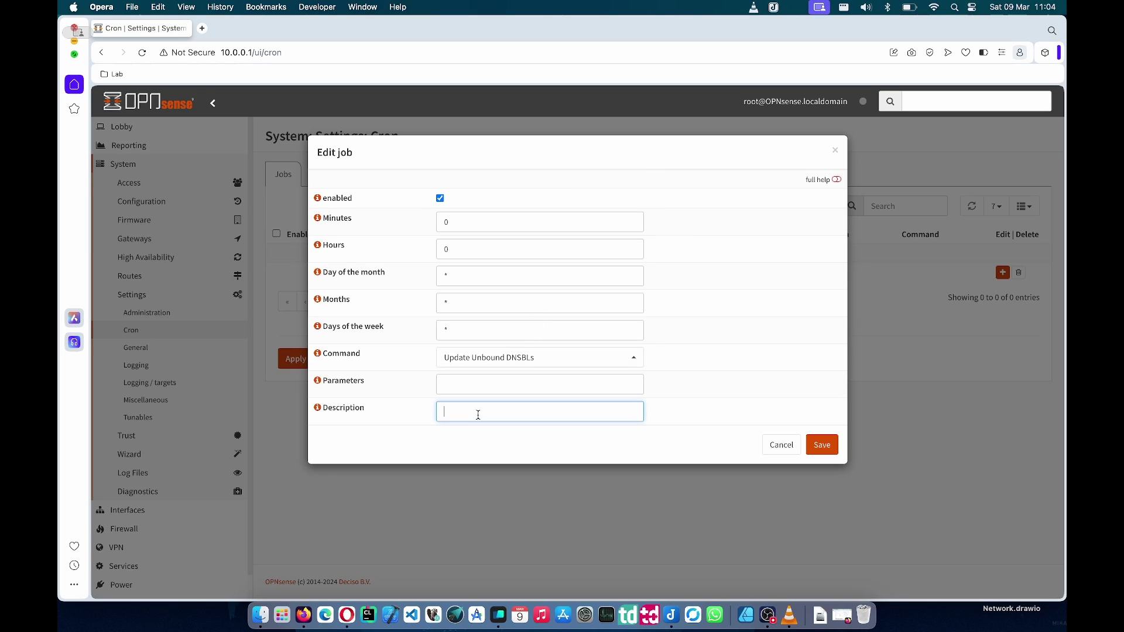
pyautogui.write('Update all DNSBLs everyday at 00:00')
pyautogui.click(832, 445)
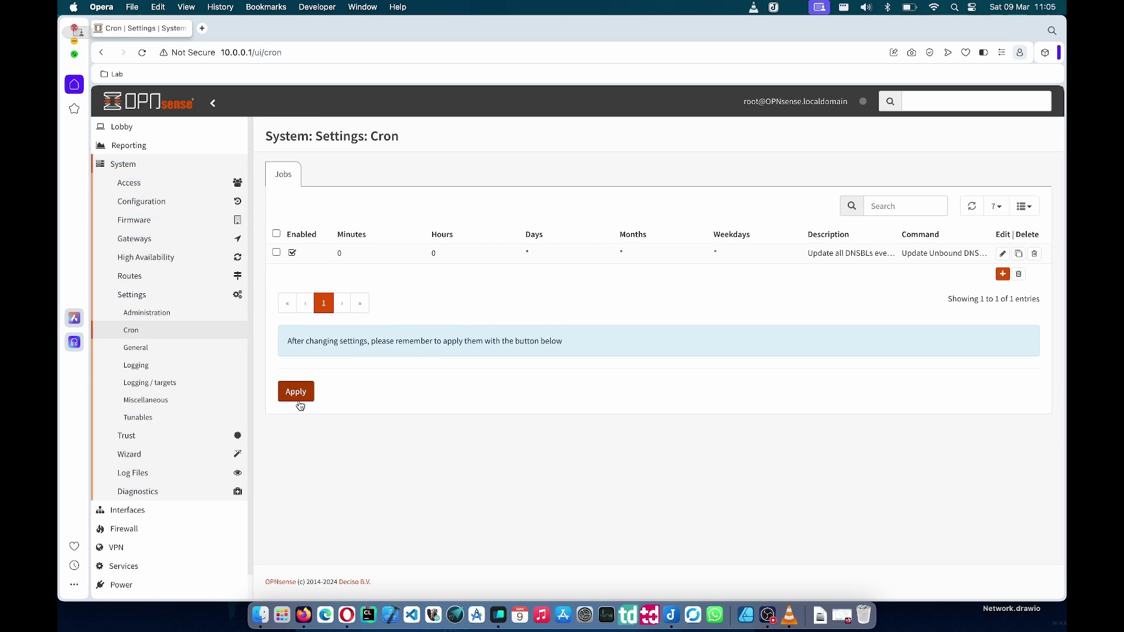
pyautogui.click(296, 392)
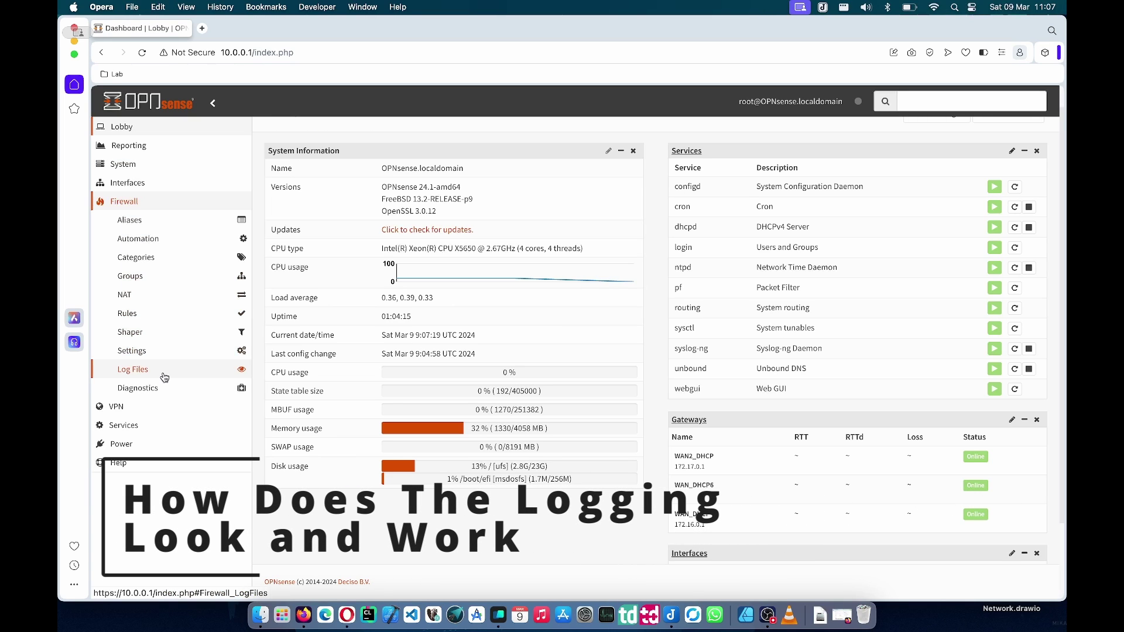
# - Open Firewall Live View, generate traffic by loading Chess.com, and disable auto refresh
pyautogui.click(149, 369)
pyautogui.click(157, 404)
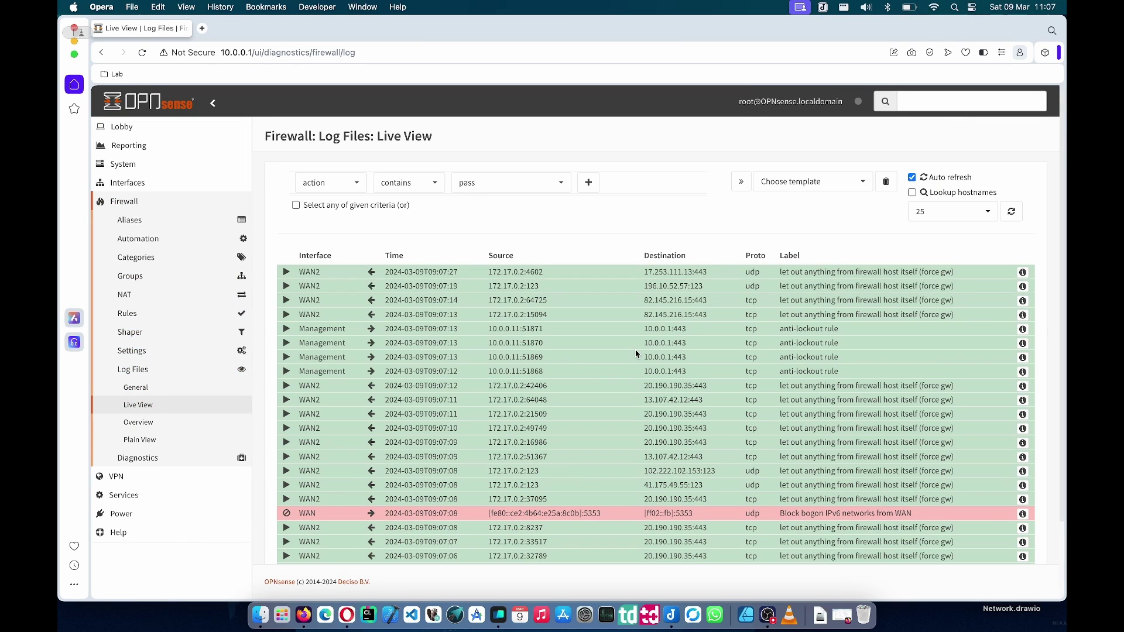
pyautogui.click(202, 28)
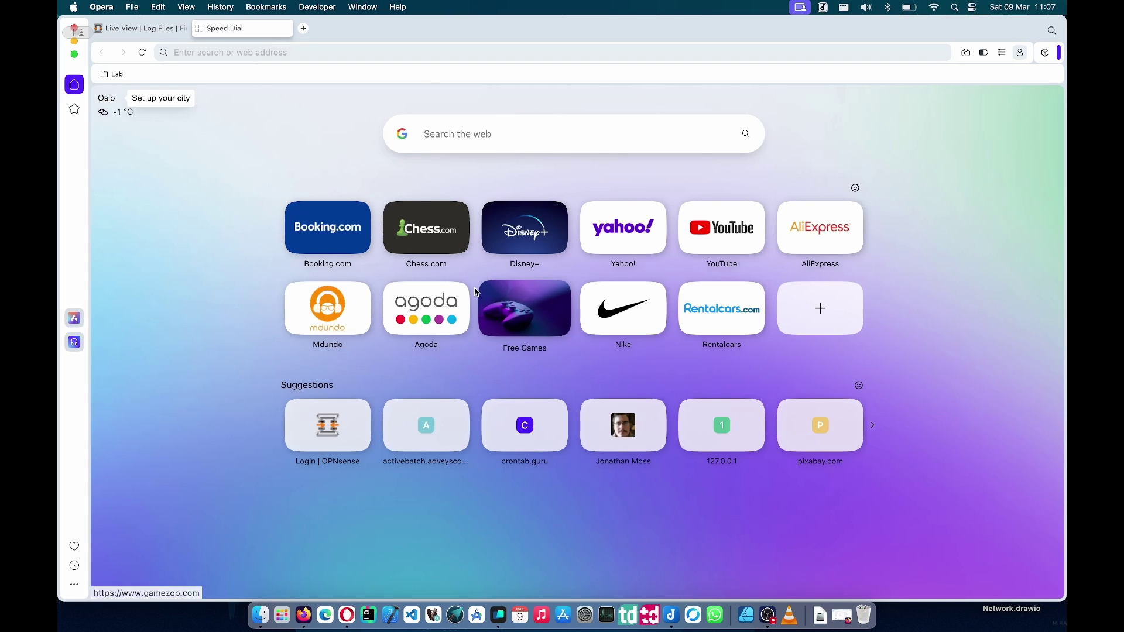
pyautogui.click(428, 241)
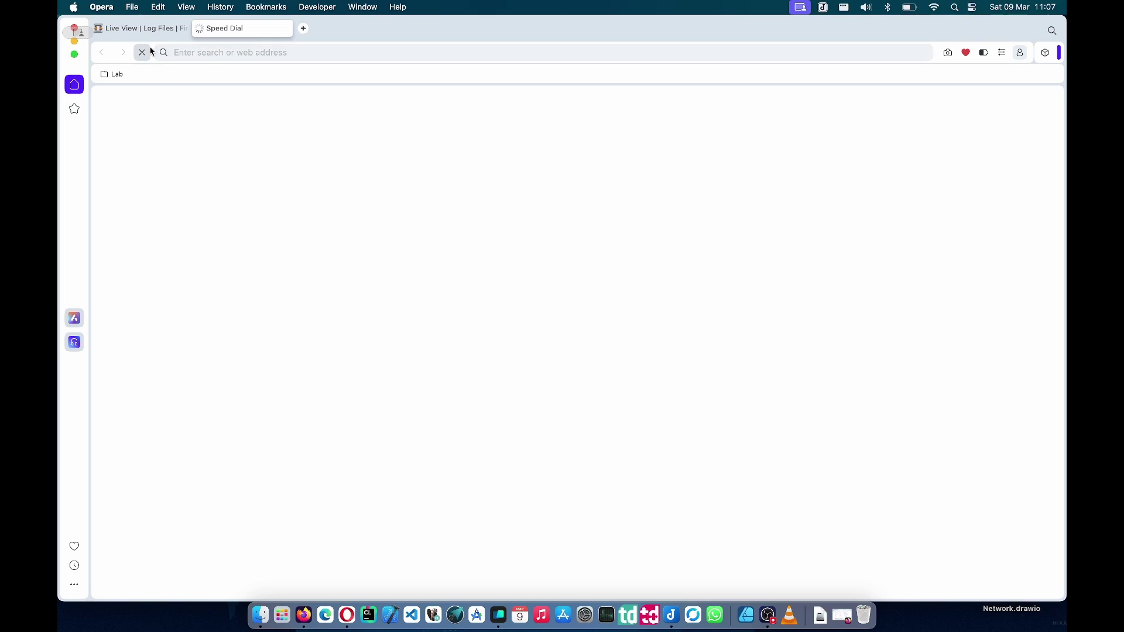
pyautogui.click(155, 32)
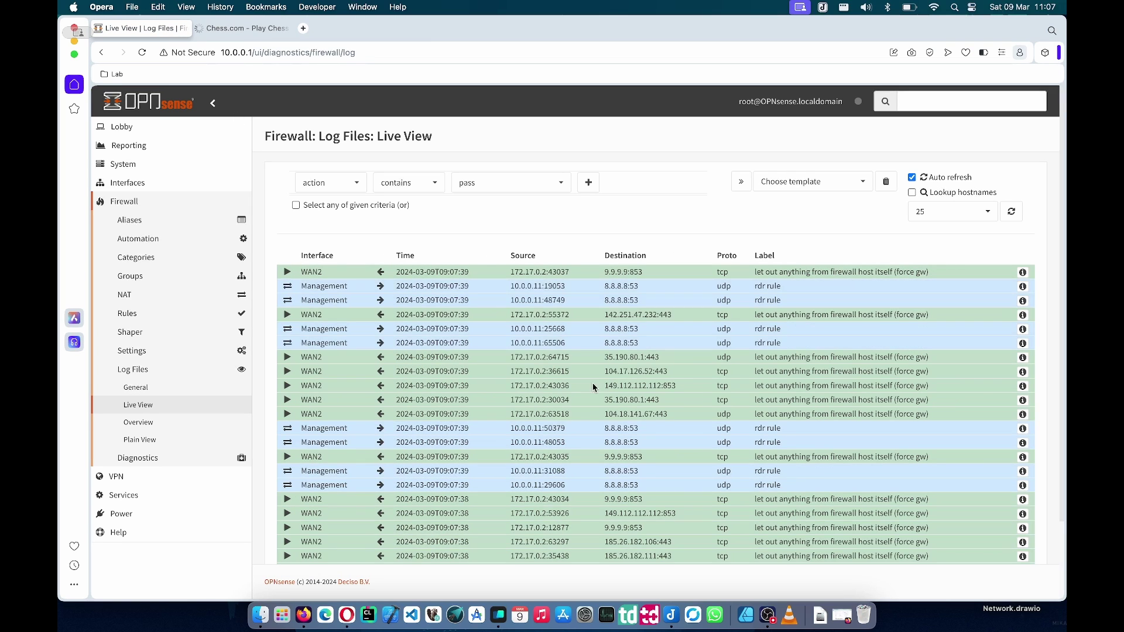
pyautogui.scroll(-2, 936, 188)
pyautogui.click(912, 139)
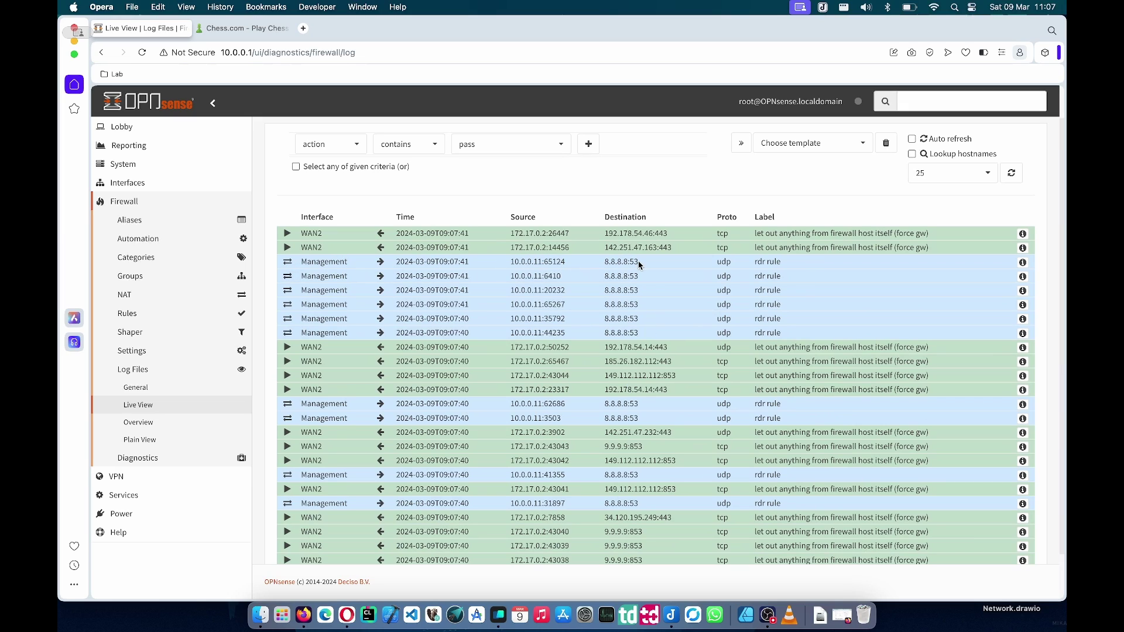
# - Inspect the rule details of the Management row querying 8.8.8.8, then close them
pyautogui.moveTo(637, 262); pyautogui.dragTo(329, 262)
pyautogui.click(289, 264)
pyautogui.doubleClick(614, 261)
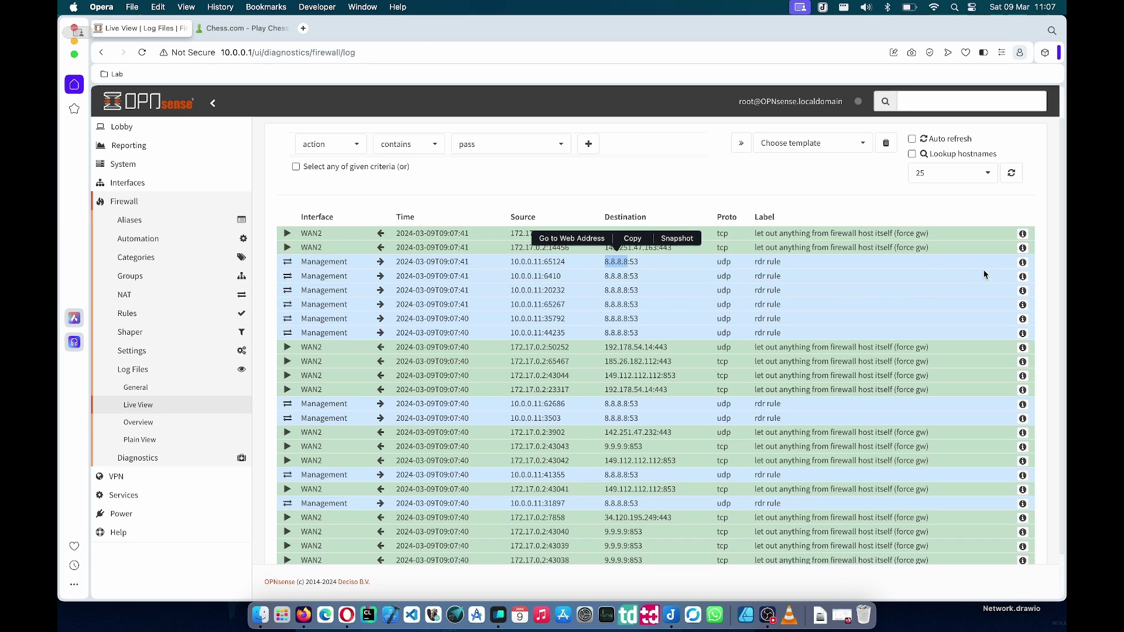
pyautogui.click(1022, 261)
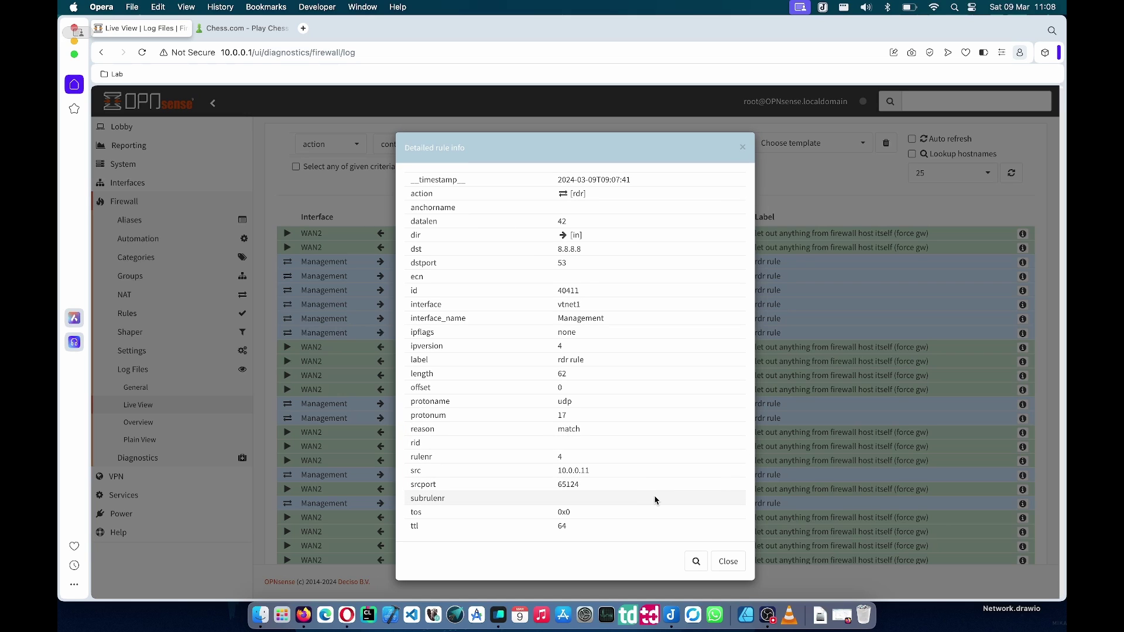
pyautogui.click(726, 561)
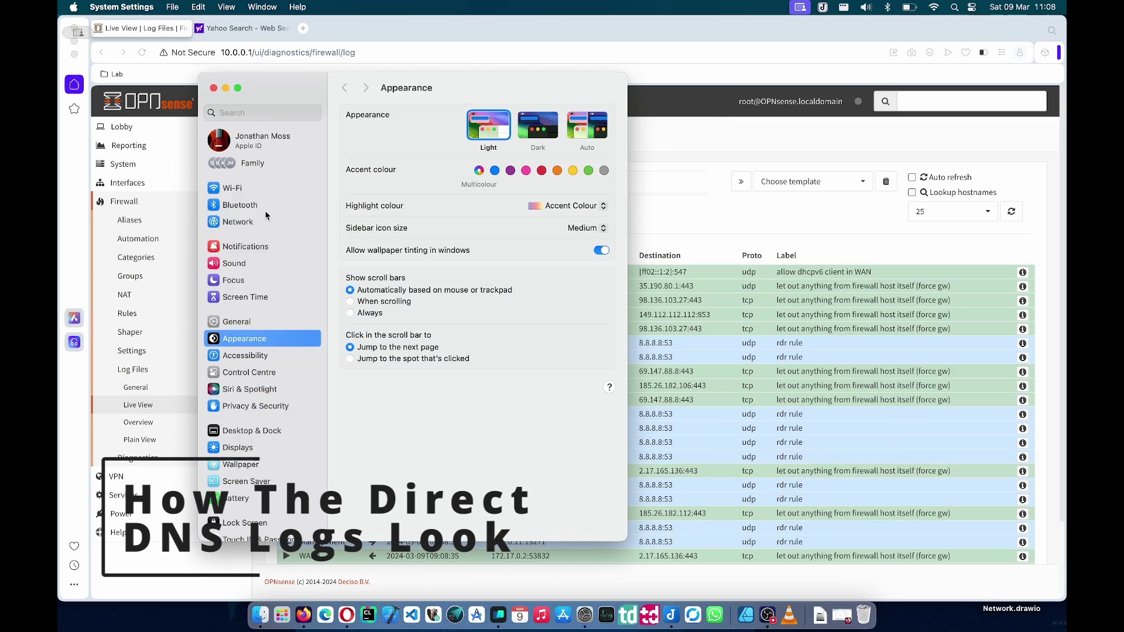
# - Replace the Lab network's 8.8.8.8 DNS server with 10.0.0.1 and save
pyautogui.click(244, 193)
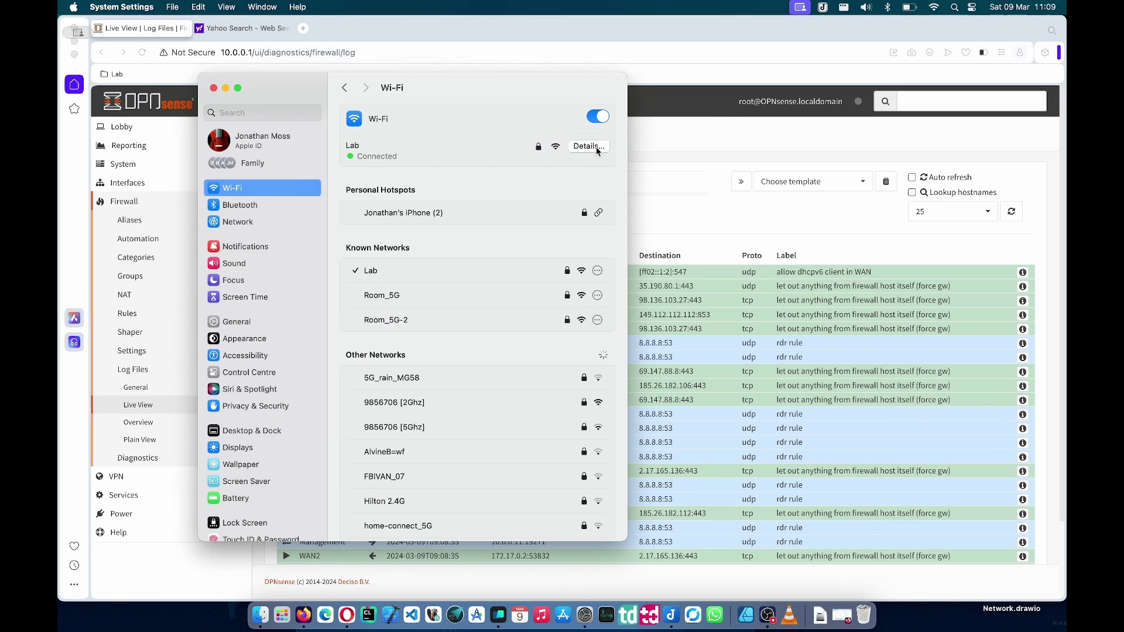
pyautogui.click(596, 146)
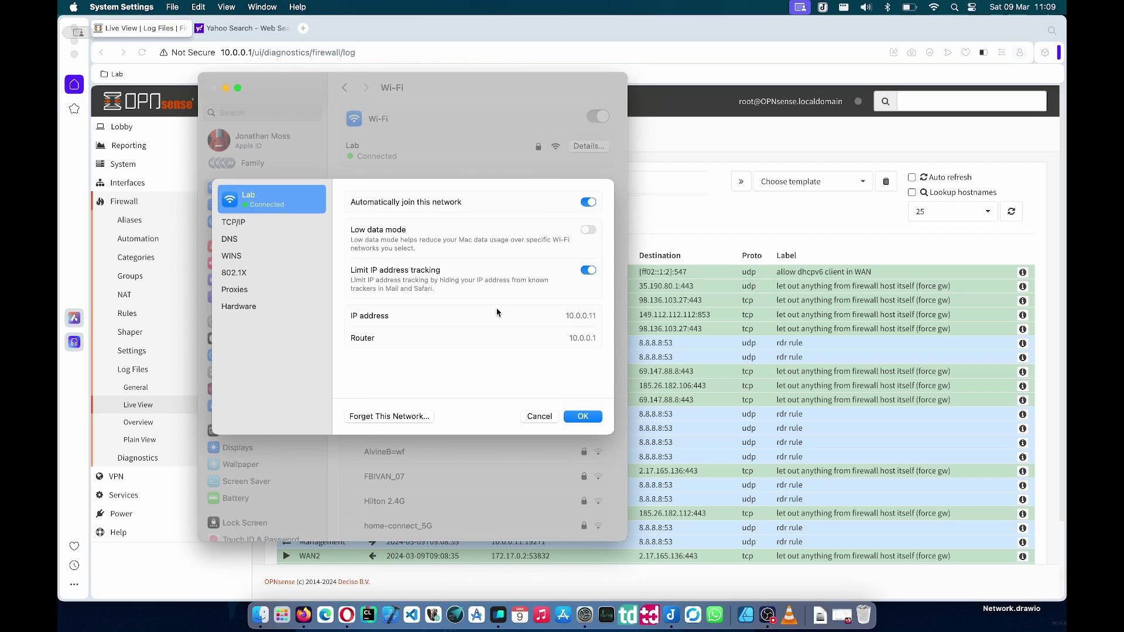
pyautogui.click(250, 238)
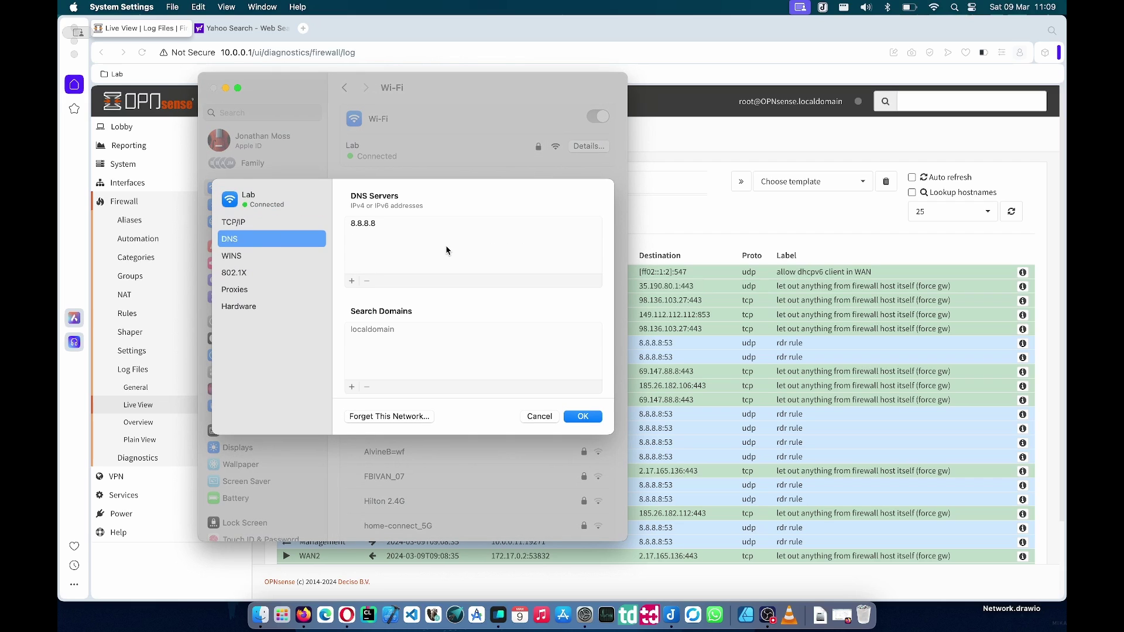
pyautogui.doubleClick(363, 224)
pyautogui.write('10.0.0.1')
pyautogui.press('Return')
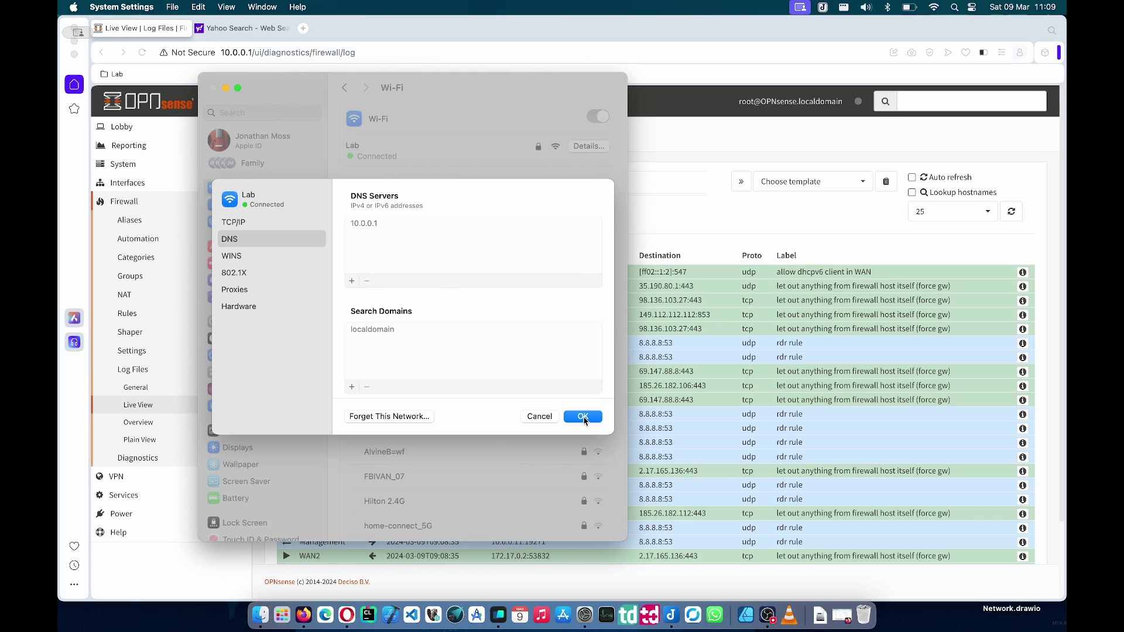
pyautogui.click(583, 416)
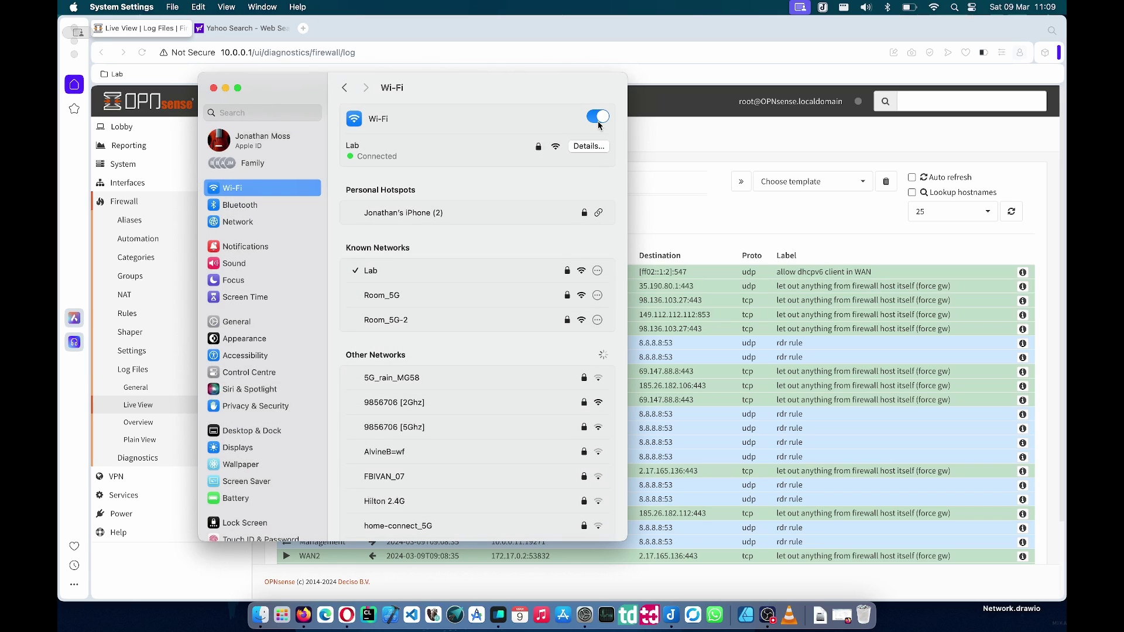
# - Reconnect Wi-Fi, confirm DNS is 10.0.0.1, and turn Live View auto refresh back on
pyautogui.click(598, 117)
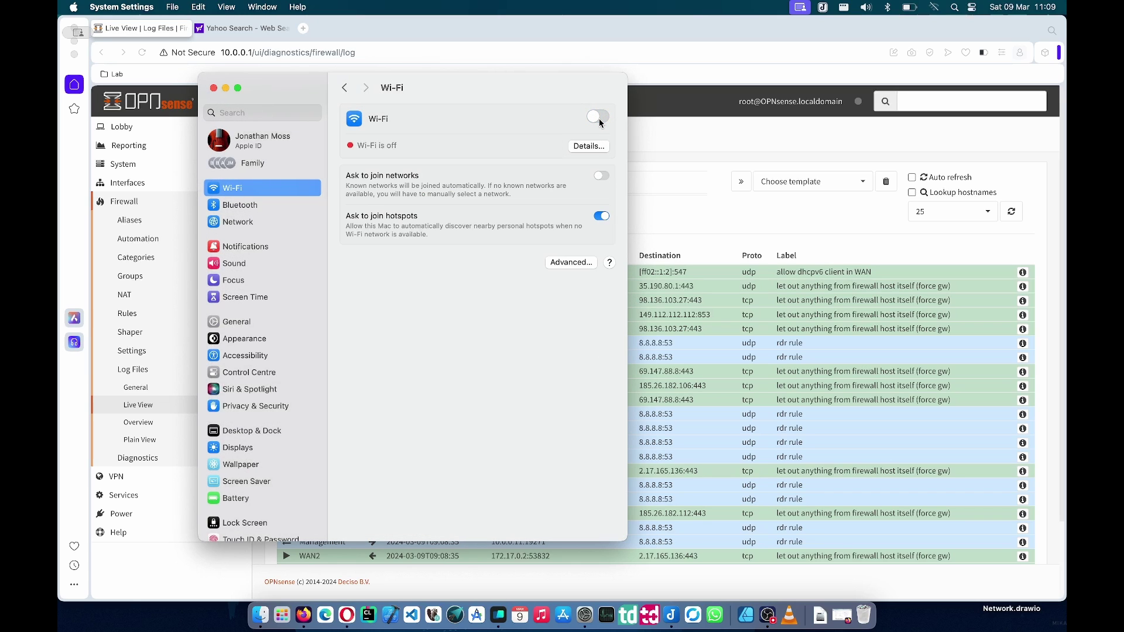
pyautogui.click(598, 118)
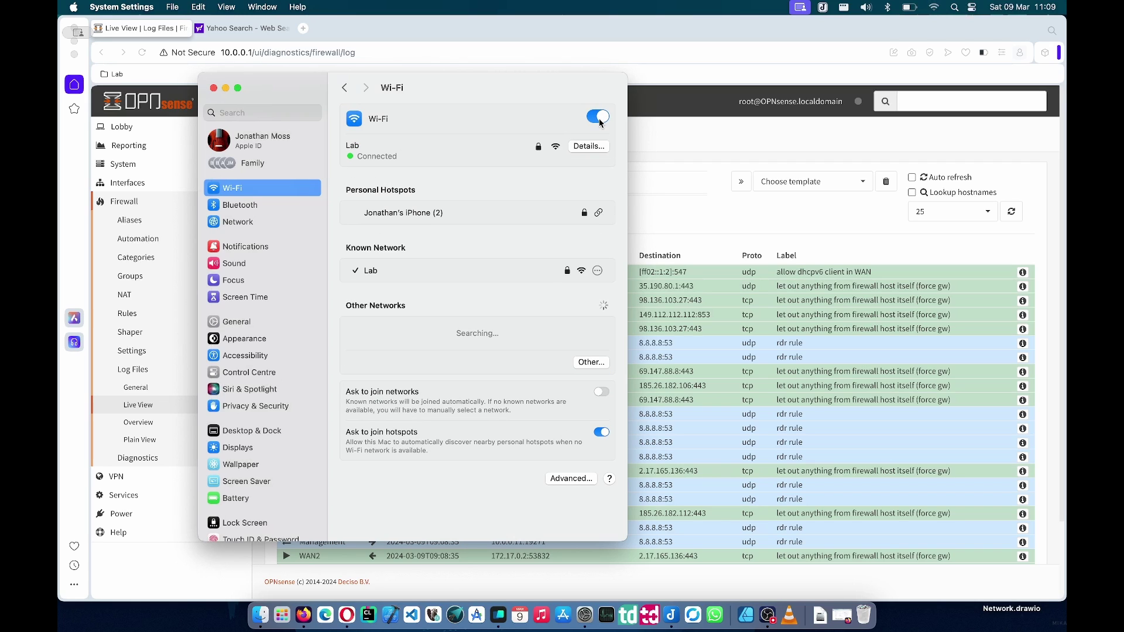
pyautogui.click(589, 148)
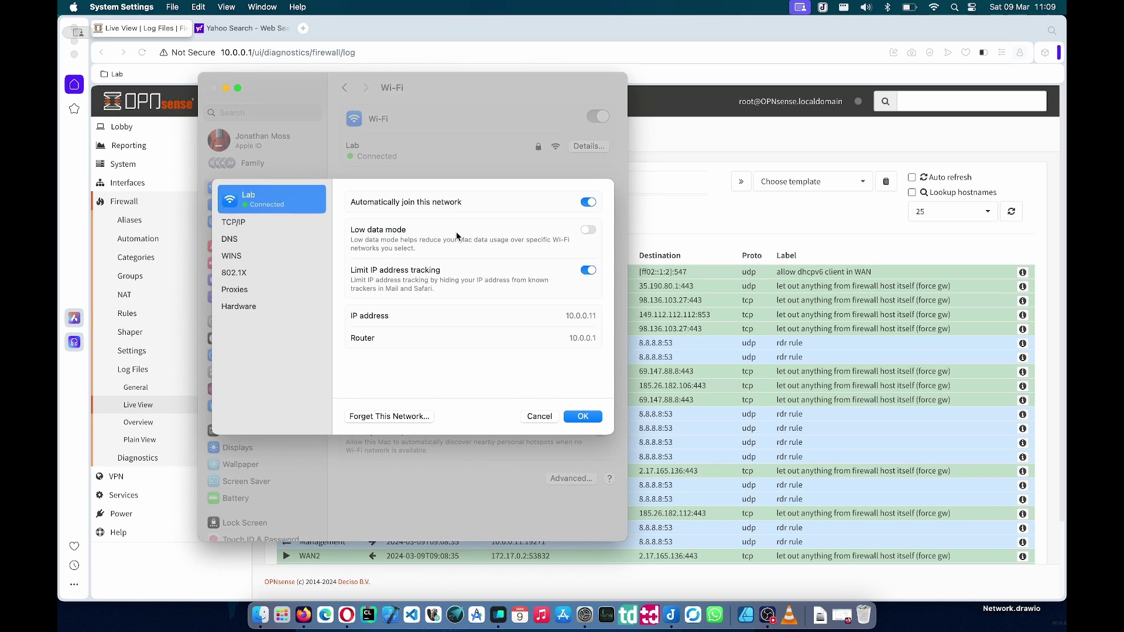
pyautogui.click(236, 244)
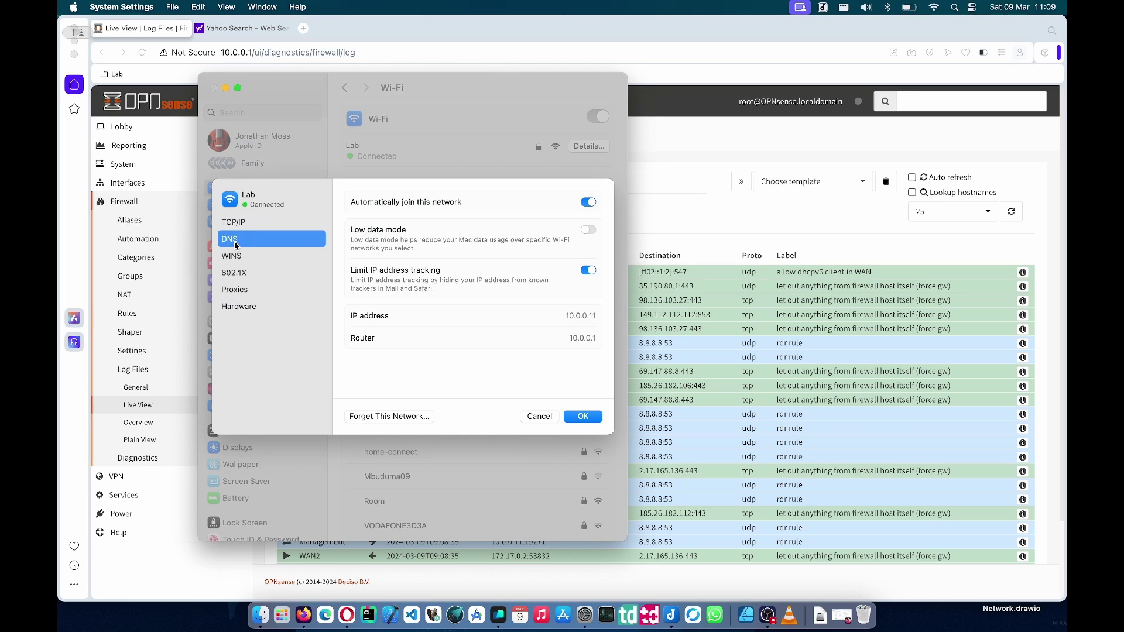
pyautogui.click(539, 417)
pyautogui.click(912, 178)
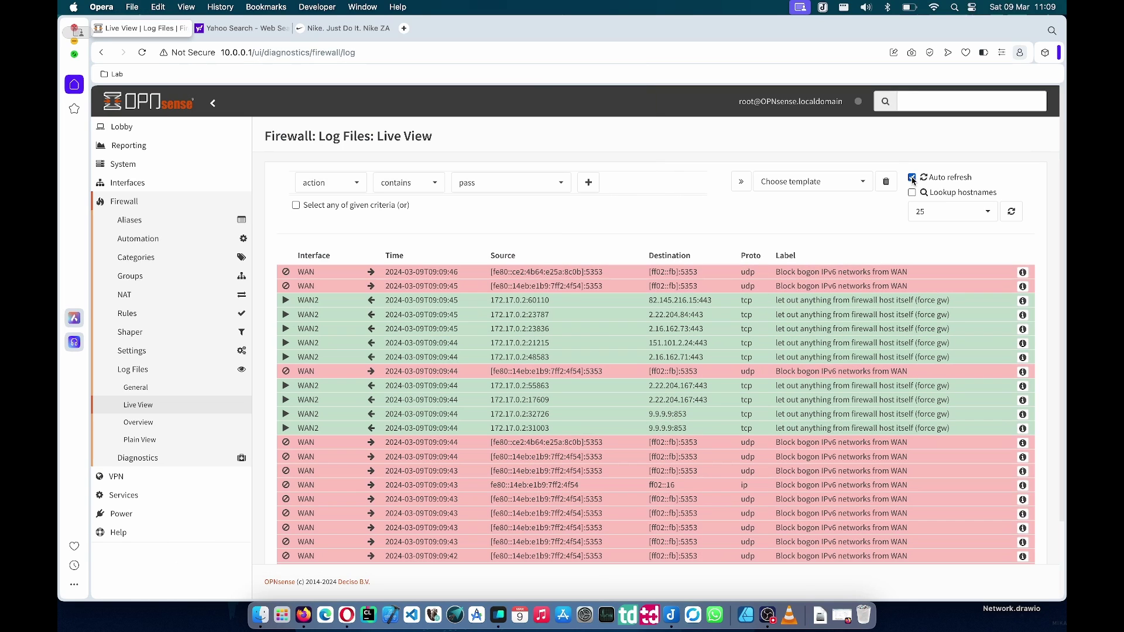
# - Load AliExpress in a new tab, then pause Live View and select a 9.9.9.9:853 destination
pyautogui.click(404, 28)
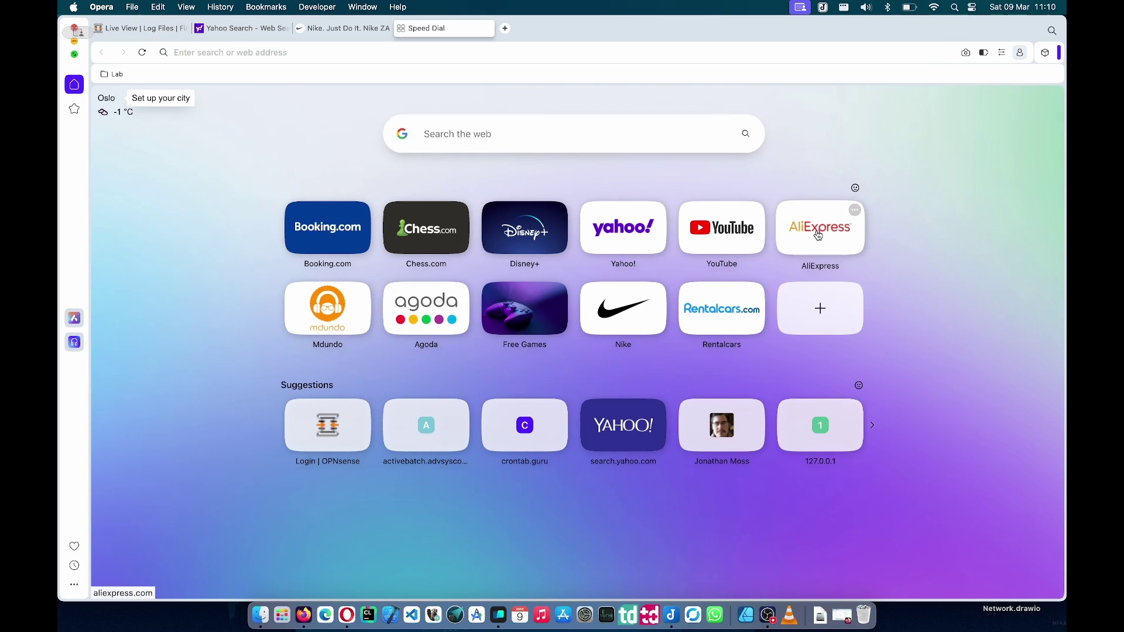
pyautogui.click(722, 228)
pyautogui.click(144, 28)
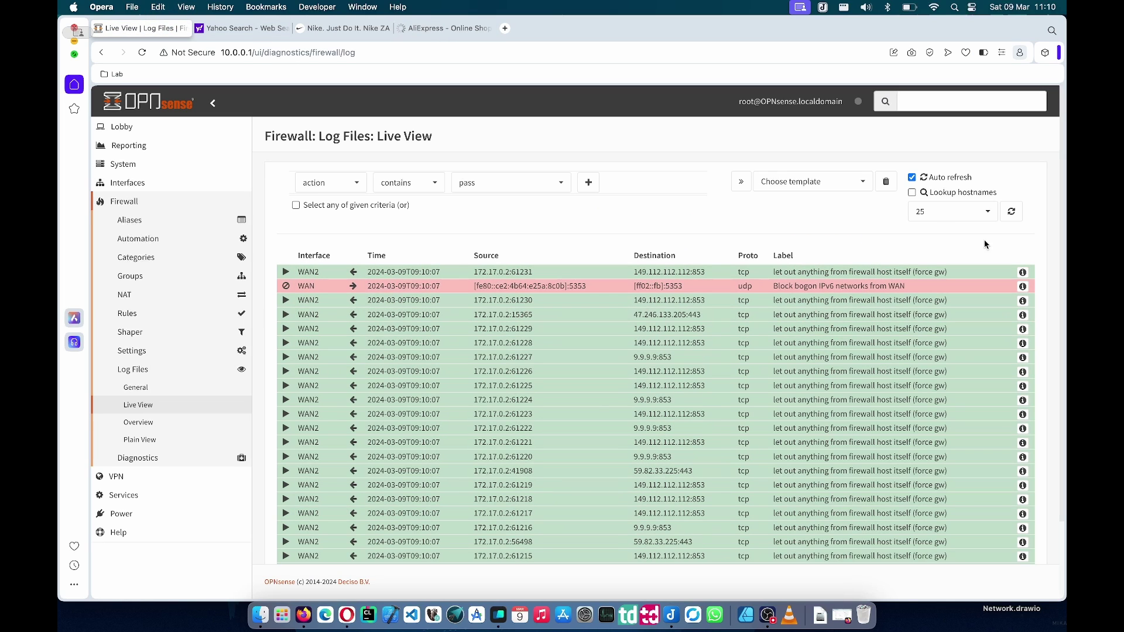
pyautogui.click(912, 177)
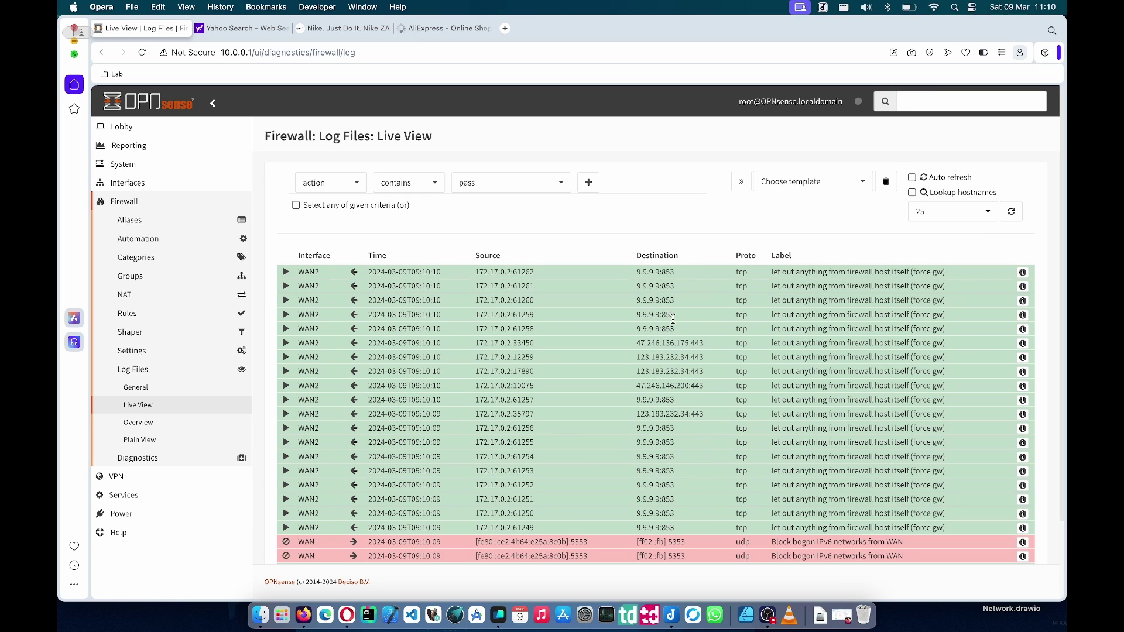
pyautogui.scroll(-3, 685, 369)
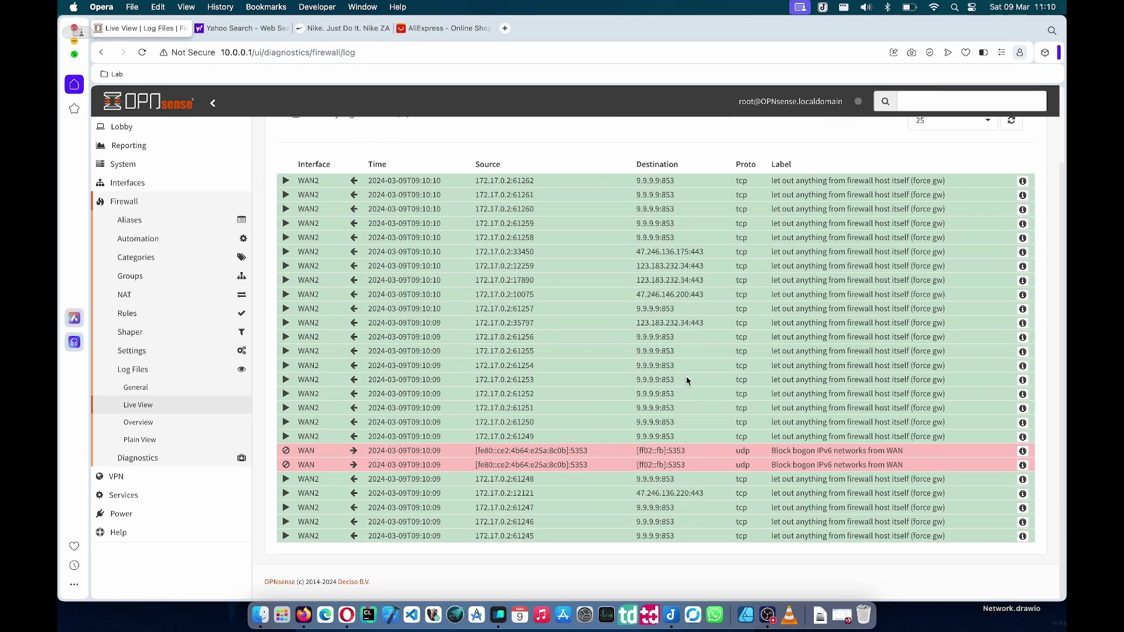
pyautogui.moveTo(686, 381); pyautogui.dragTo(635, 381)
pyautogui.scroll(1, 719, 378)
pyautogui.scroll(3, 720, 381)
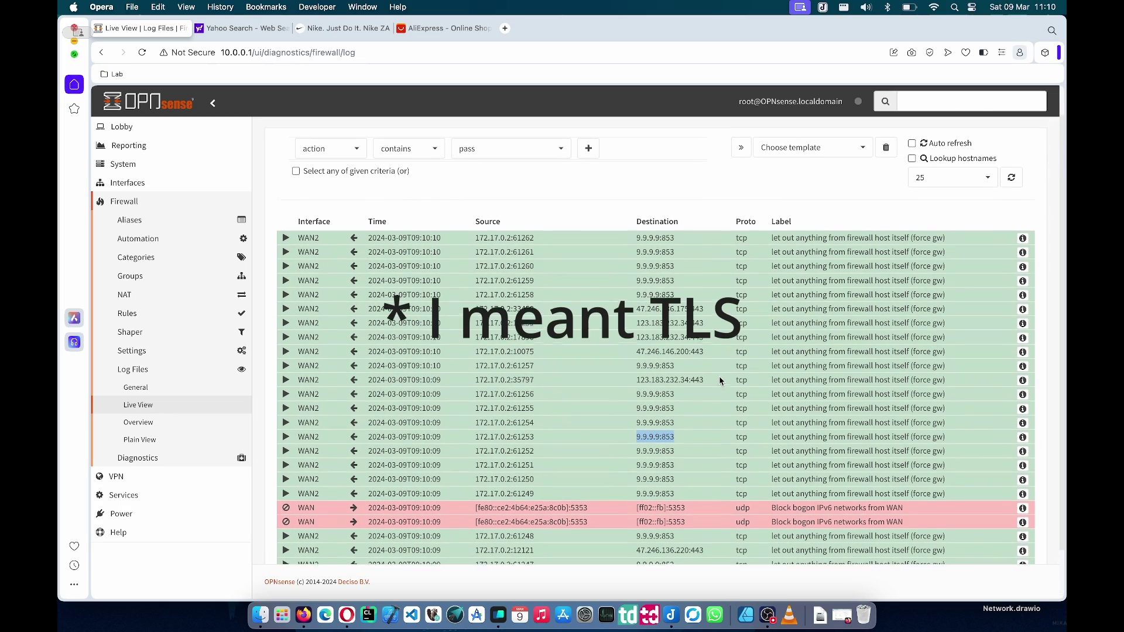